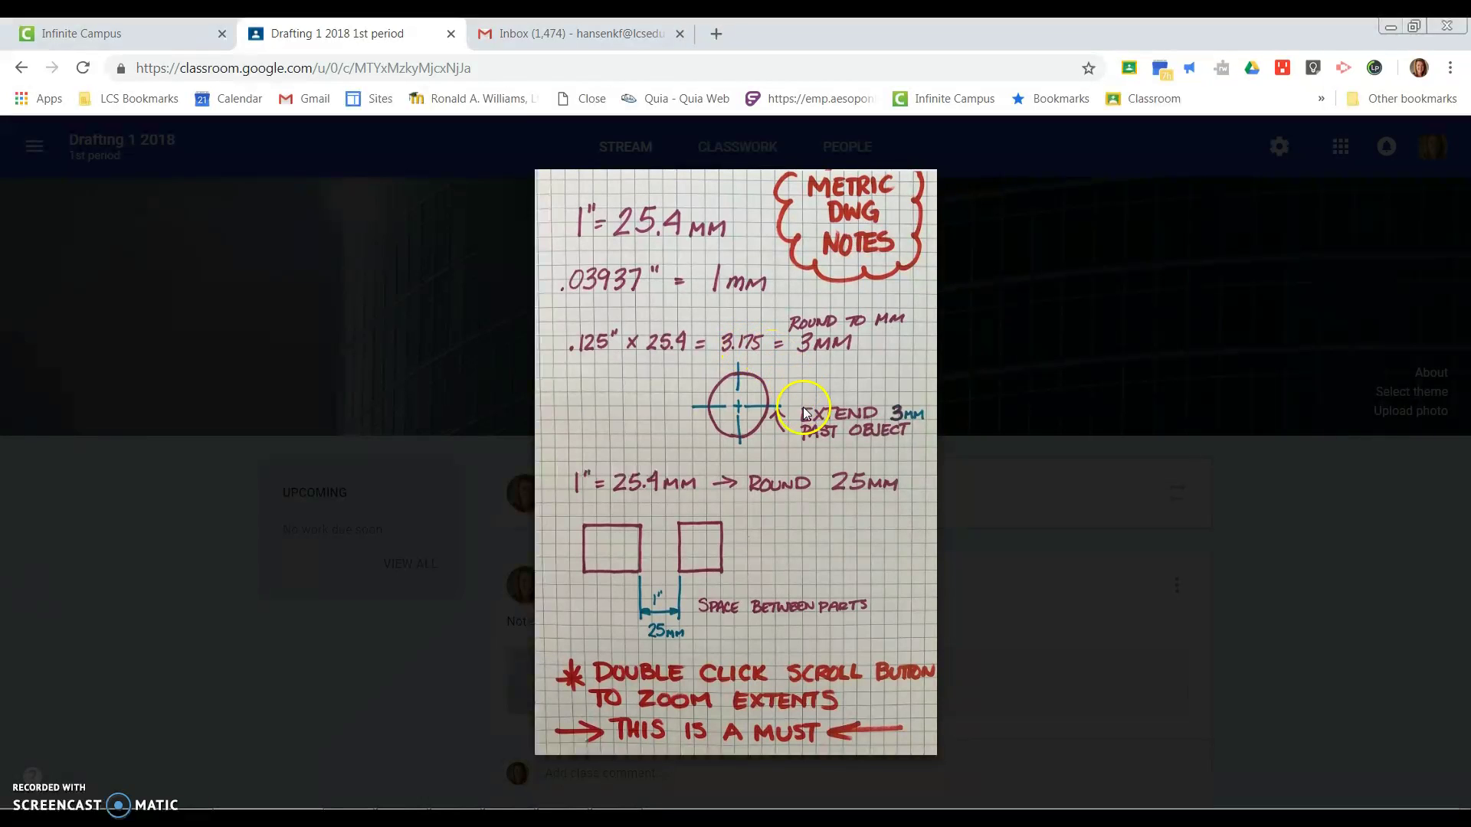
Switch from the metric drawing notes to AutoCAD and view the part in the A Size layout.
{"action": "scroll", "coordinate": [824, 451], "scroll_direction": "up", "scroll_amount": 1, "text": "ctrl"}
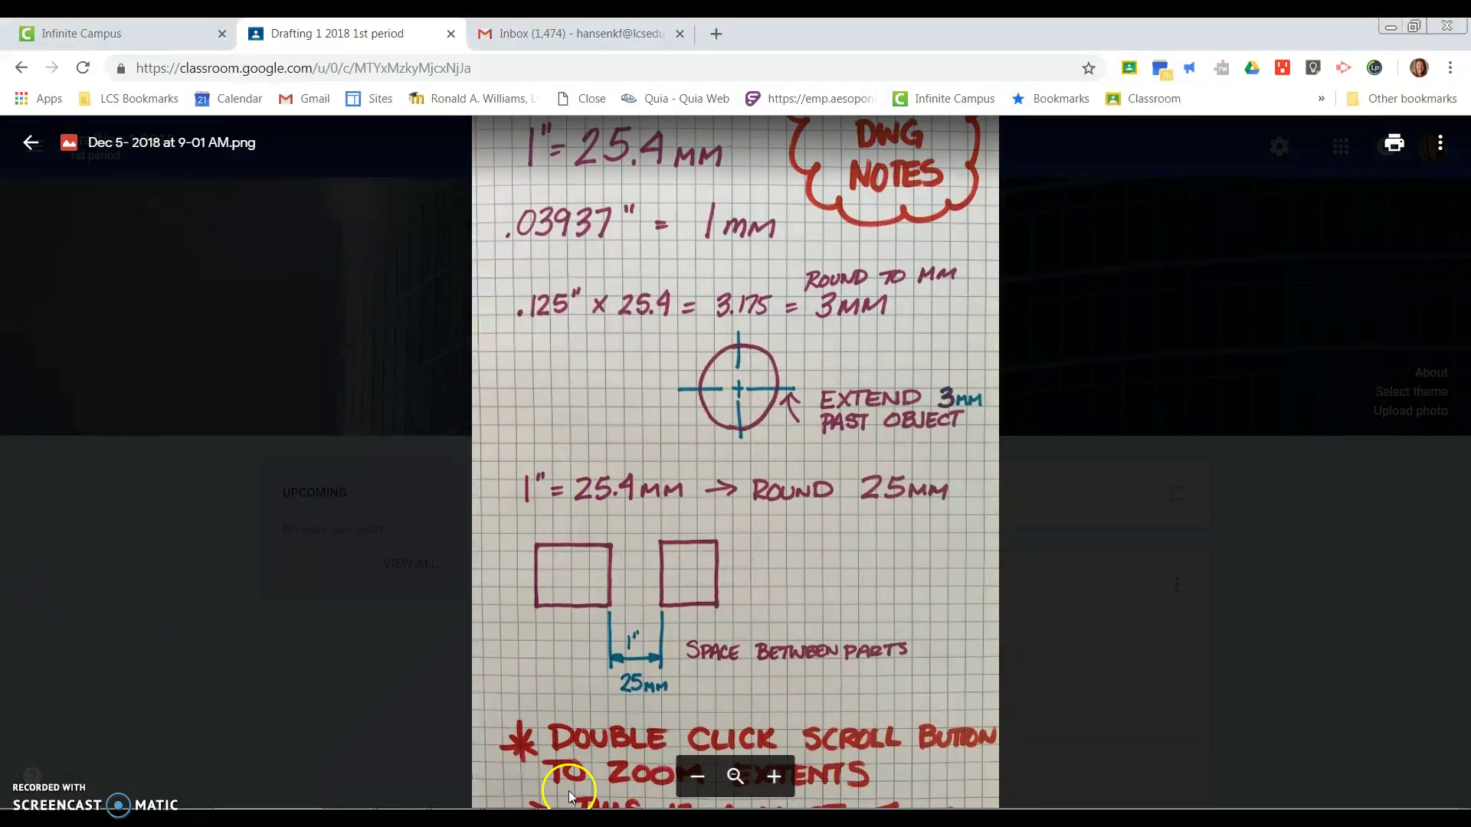
{"action": "key", "text": "alt+Tab"}
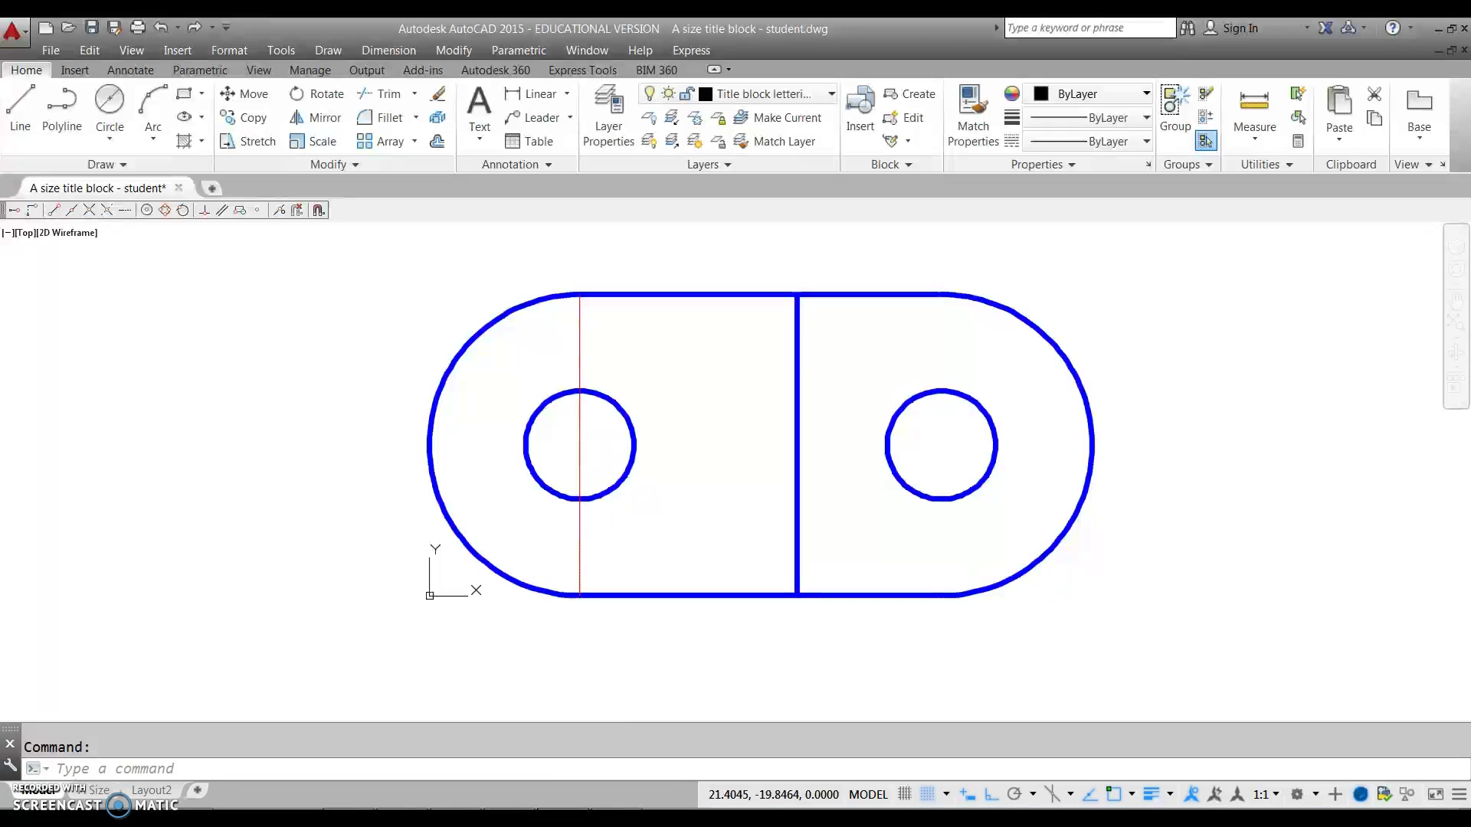
{"action": "left_click", "coordinate": [582, 348]}
{"action": "left_click", "coordinate": [583, 345]}
{"action": "left_click", "coordinate": [96, 793]}
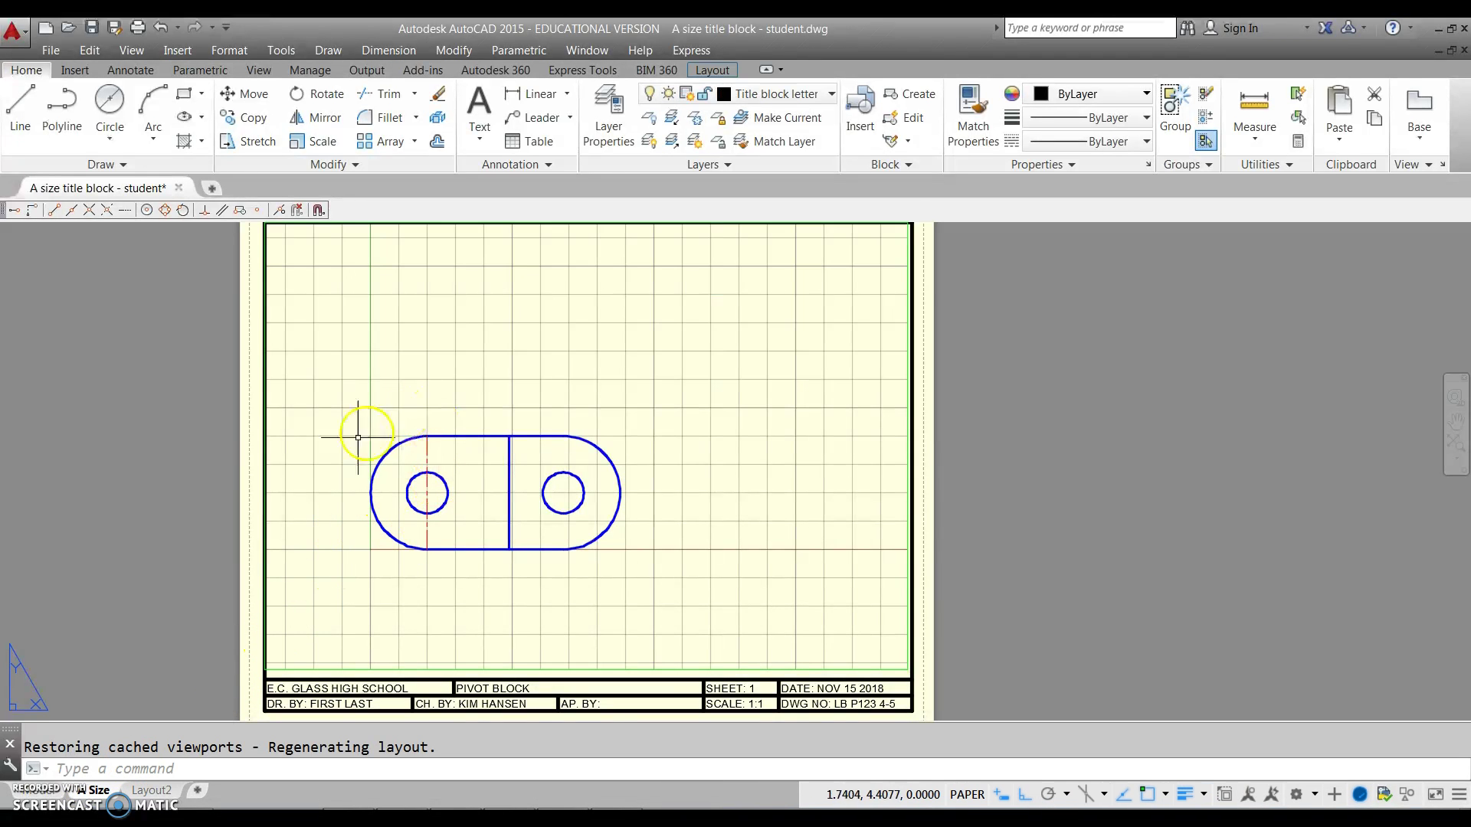
{"action": "scroll", "coordinate": [400, 496], "scroll_direction": "up", "scroll_amount": 3}
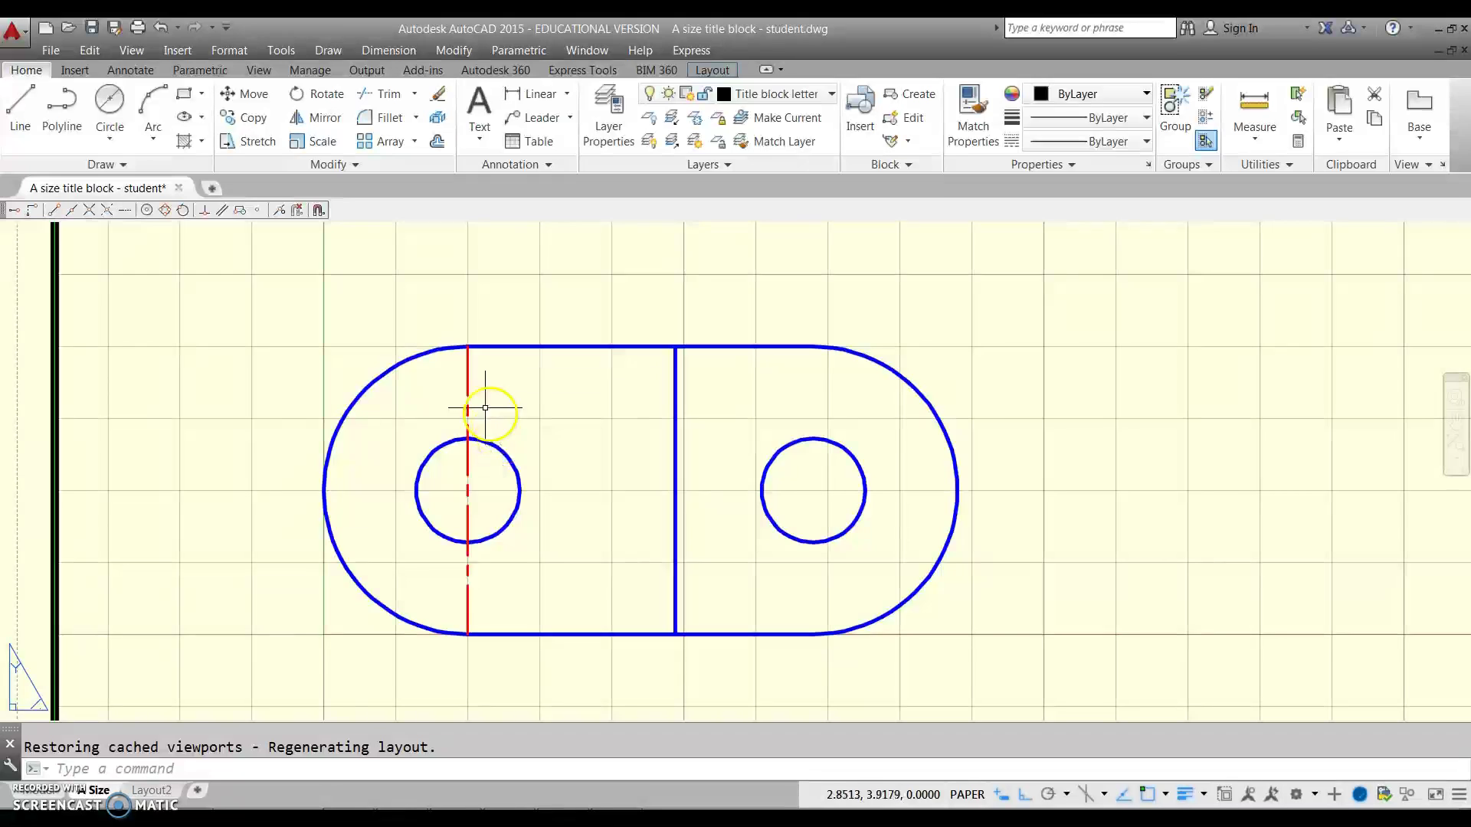
Set the linetype scale to 0.5 in the A Size layout with LTSCALE.
{"action": "type", "text": "ltscale"}
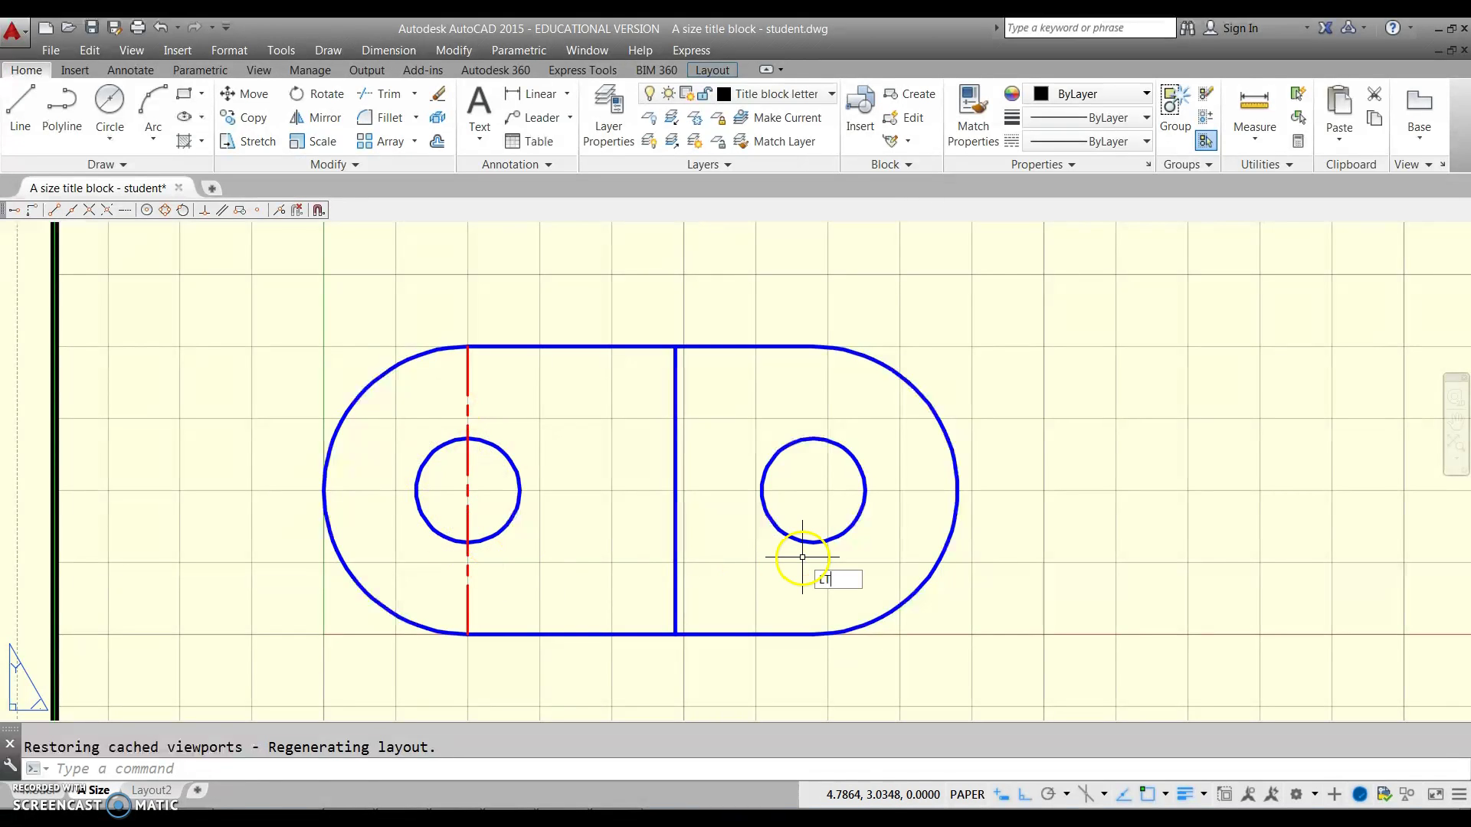
{"action": "key", "text": "Return"}
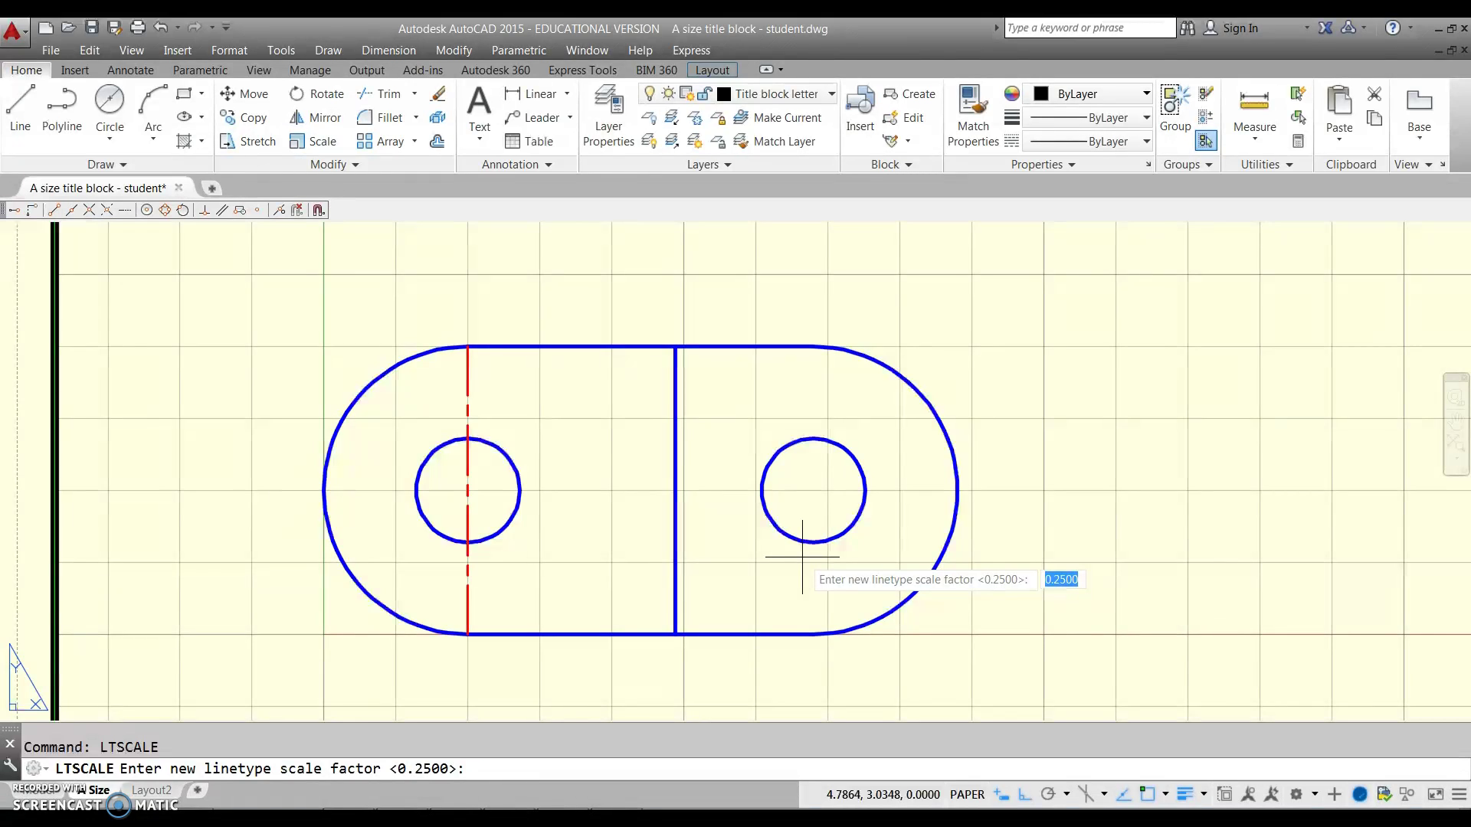
{"action": "type", "text": ".5"}
{"action": "key", "text": "Return"}
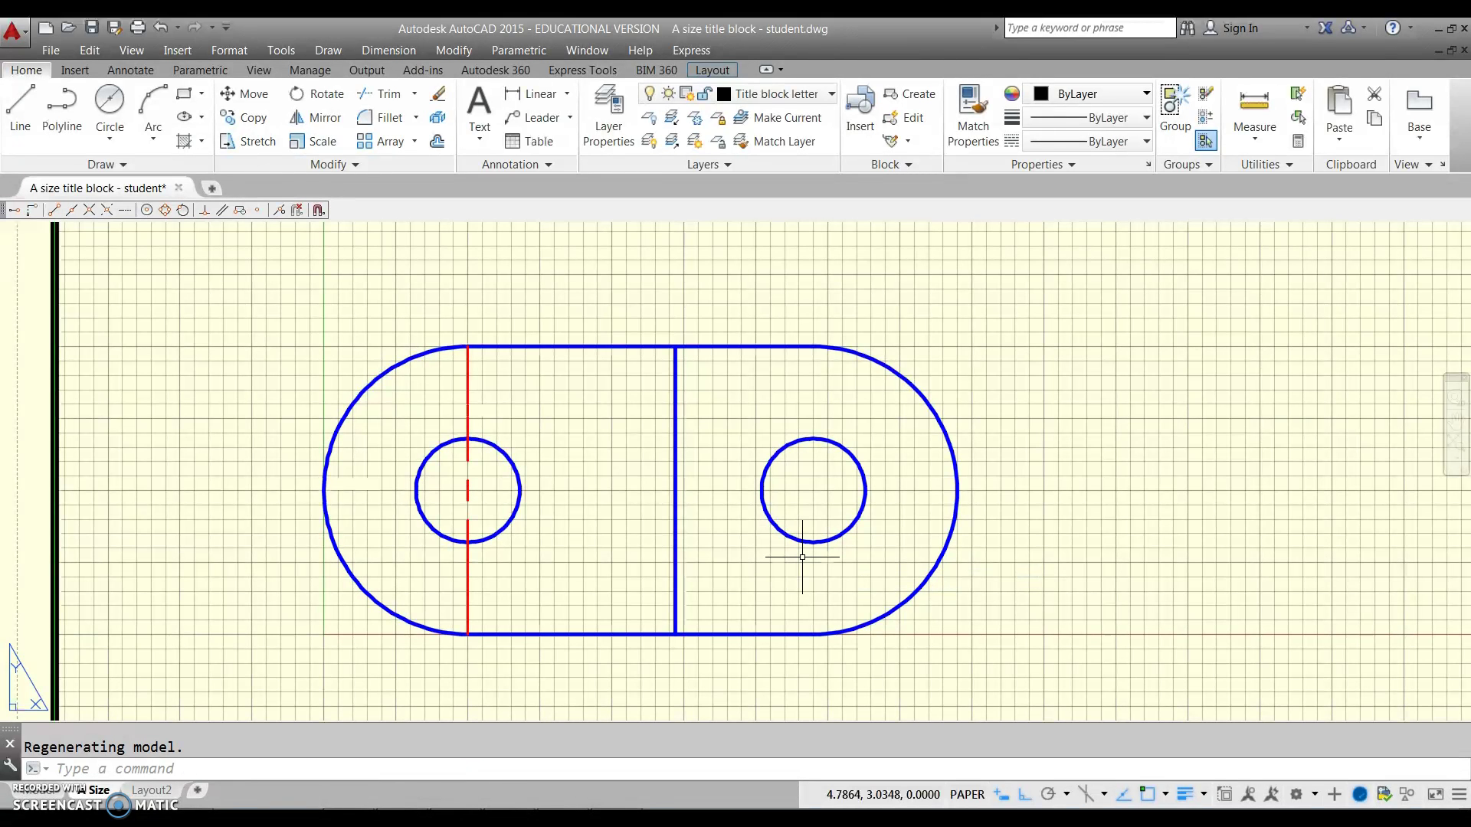
Set the layout's linetype scale back to 0.25.
{"action": "key", "text": "Return"}
{"action": "type", "text": "0.1"}
{"action": "key", "text": "Return"}
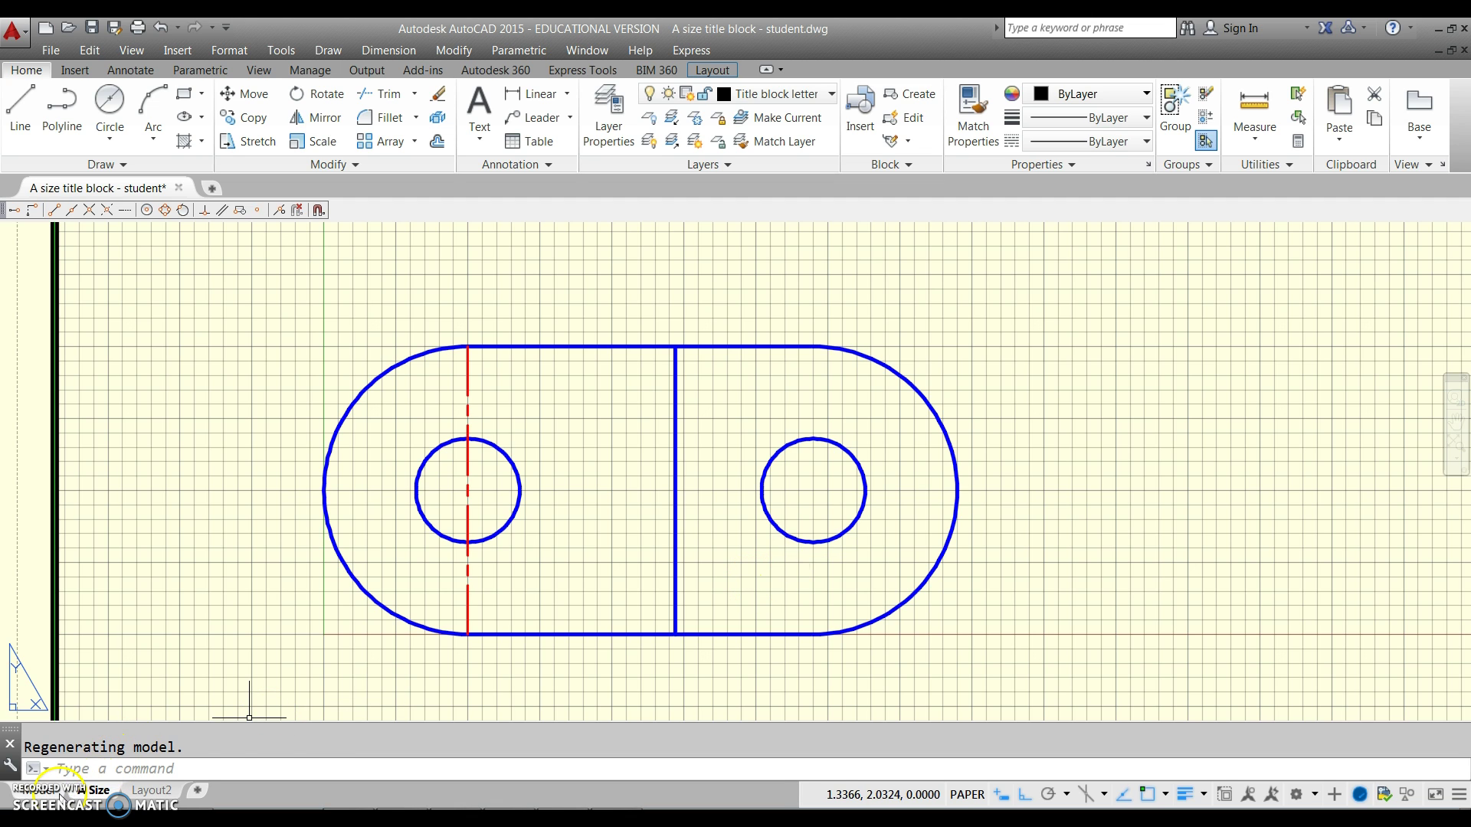
Return to model space and set the linetype scale to 6 with LTSCALE.
{"action": "left_click", "coordinate": [34, 789]}
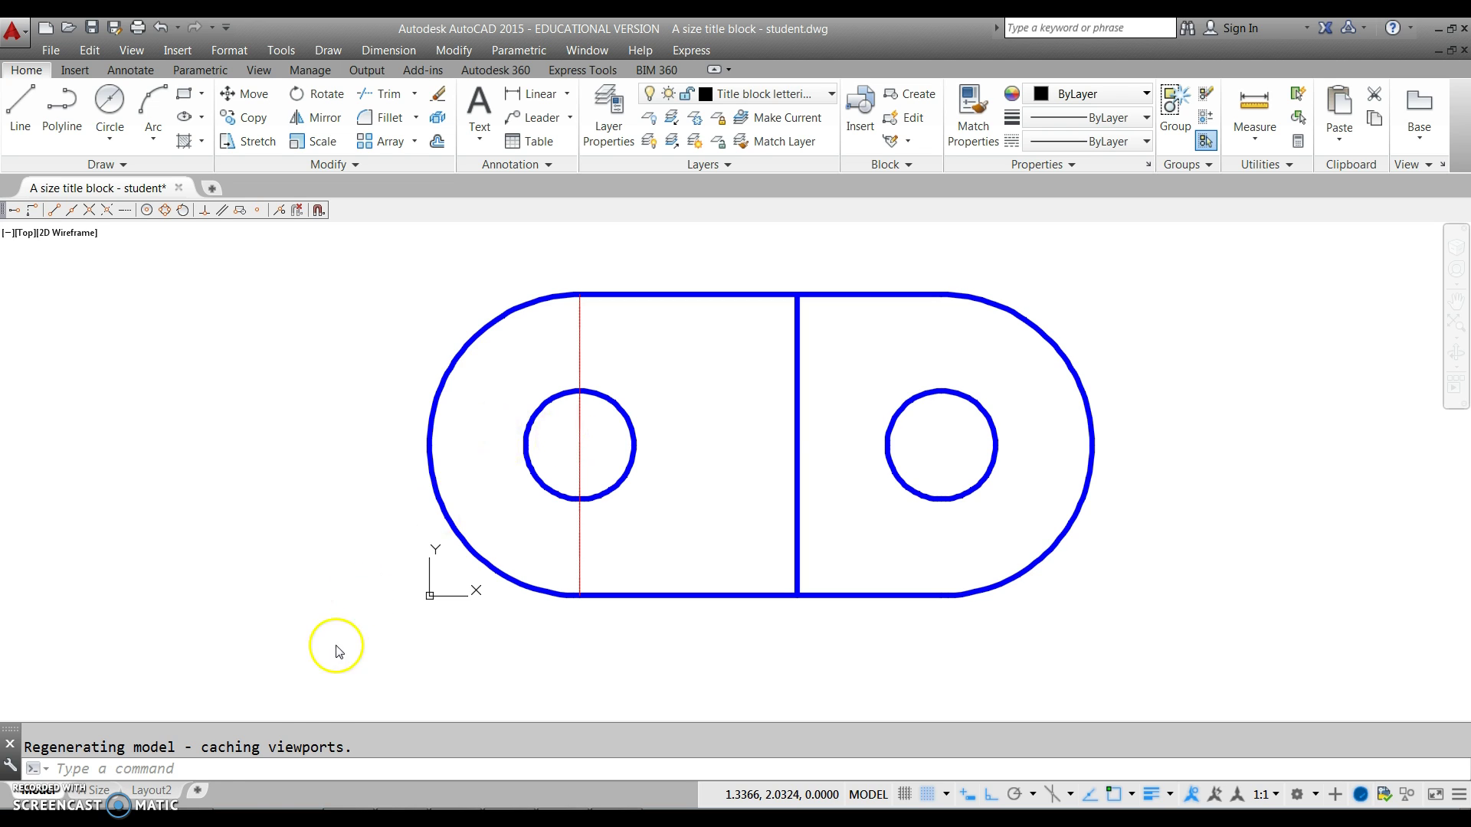
{"action": "left_click", "coordinate": [278, 769]}
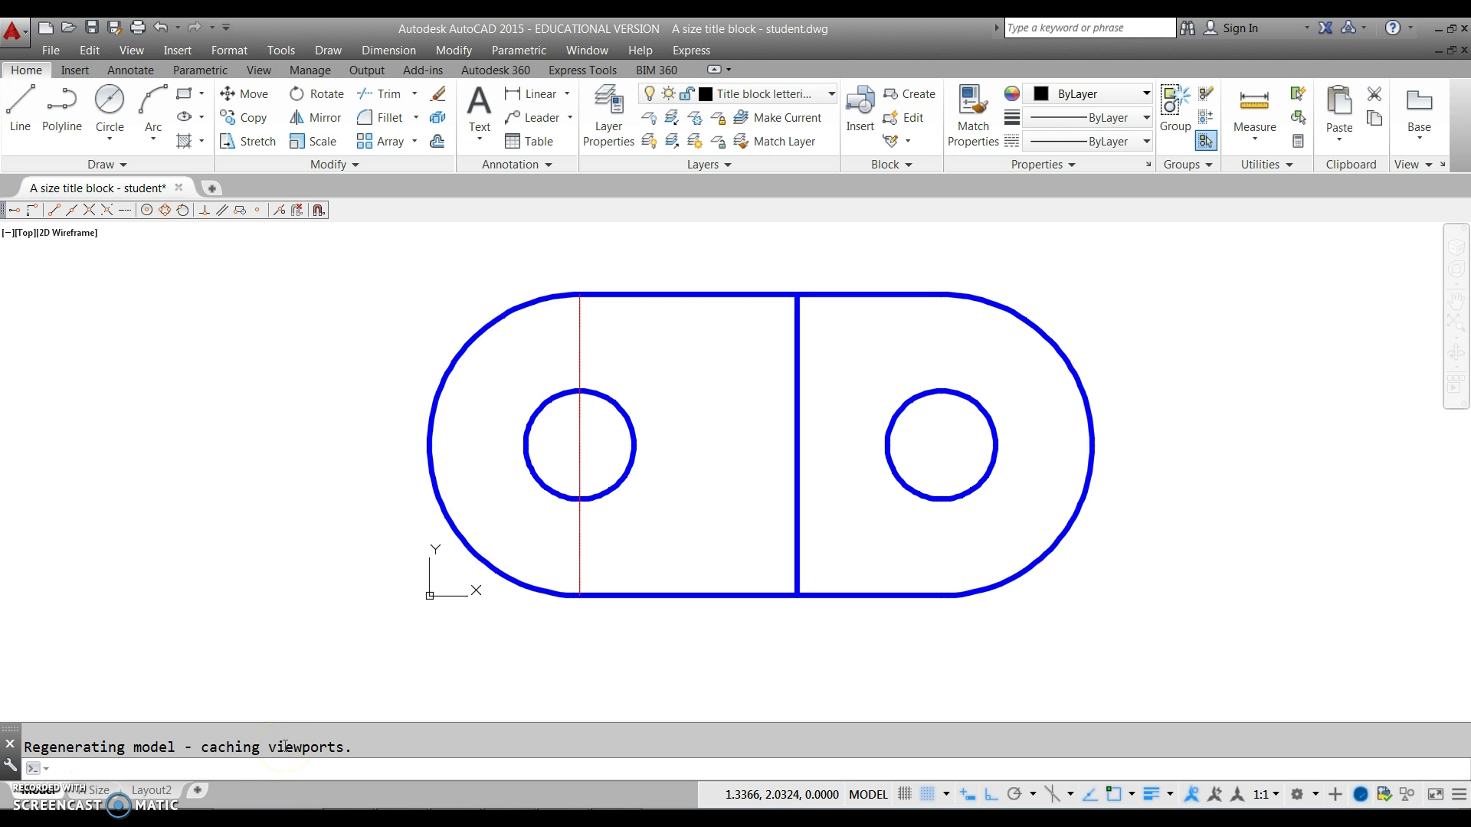
{"action": "key", "text": "Escape"}
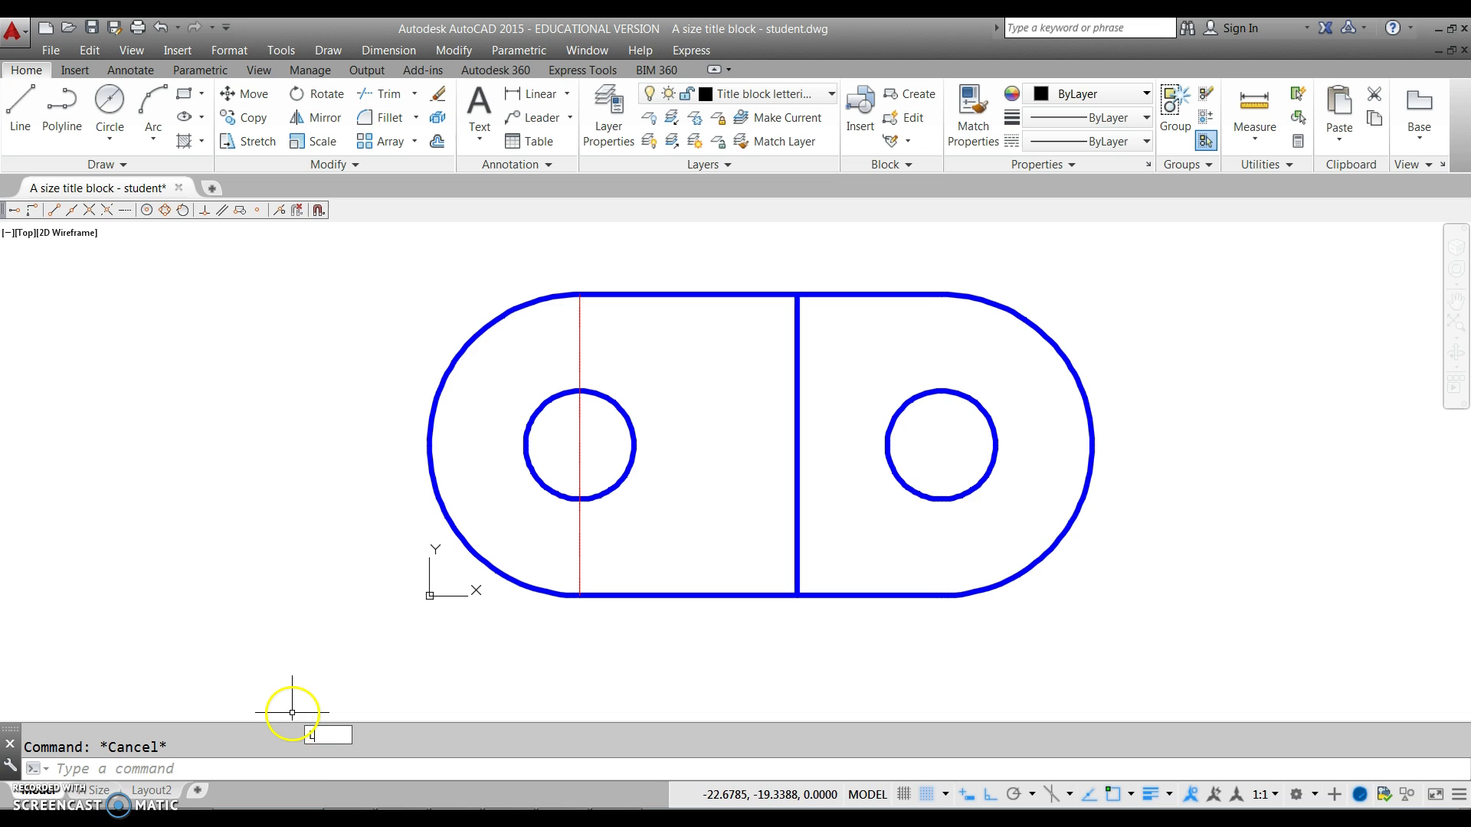
{"action": "type", "text": "LTSCALE"}
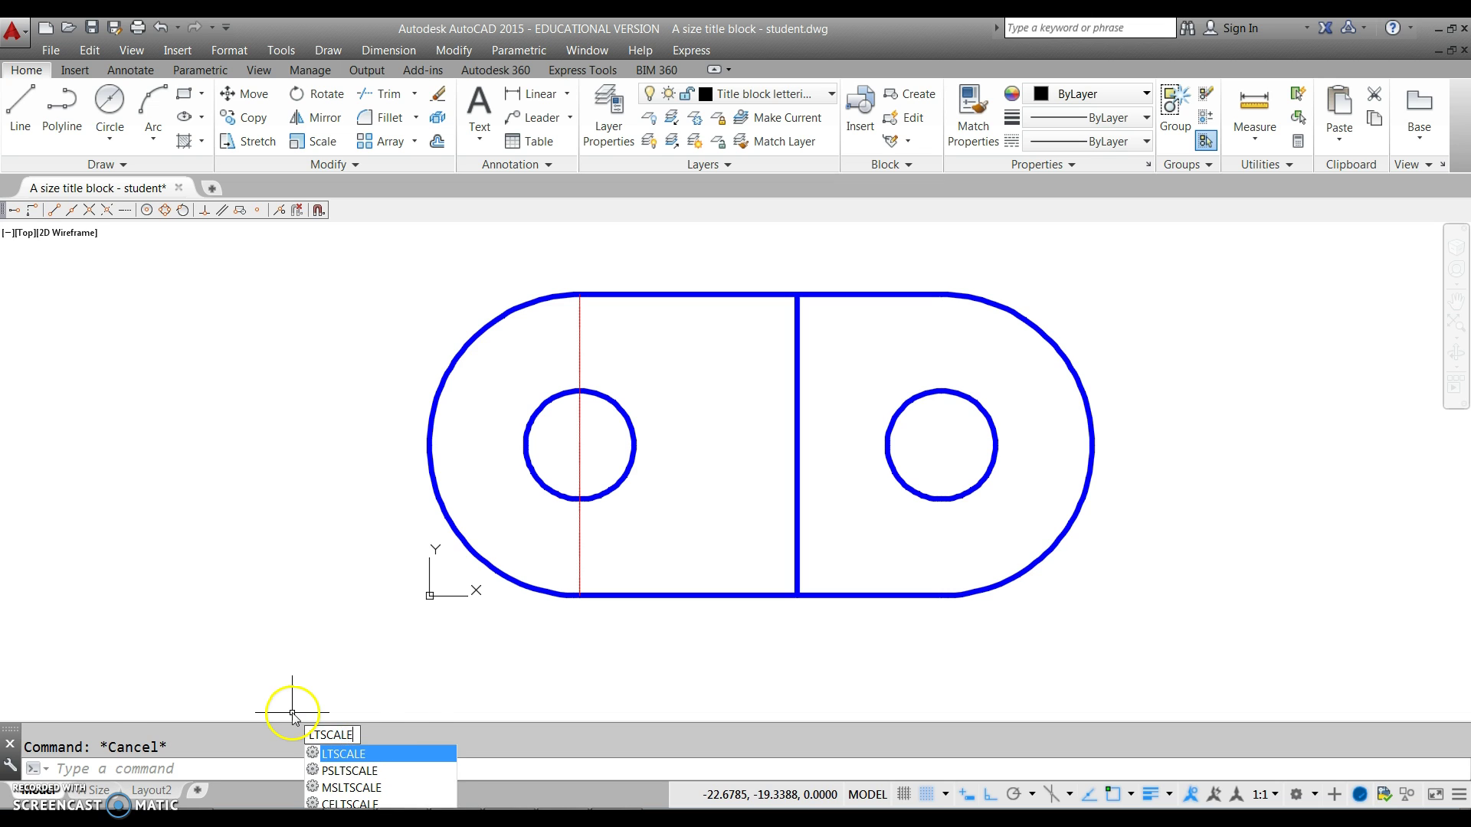
{"action": "key", "text": "Return"}
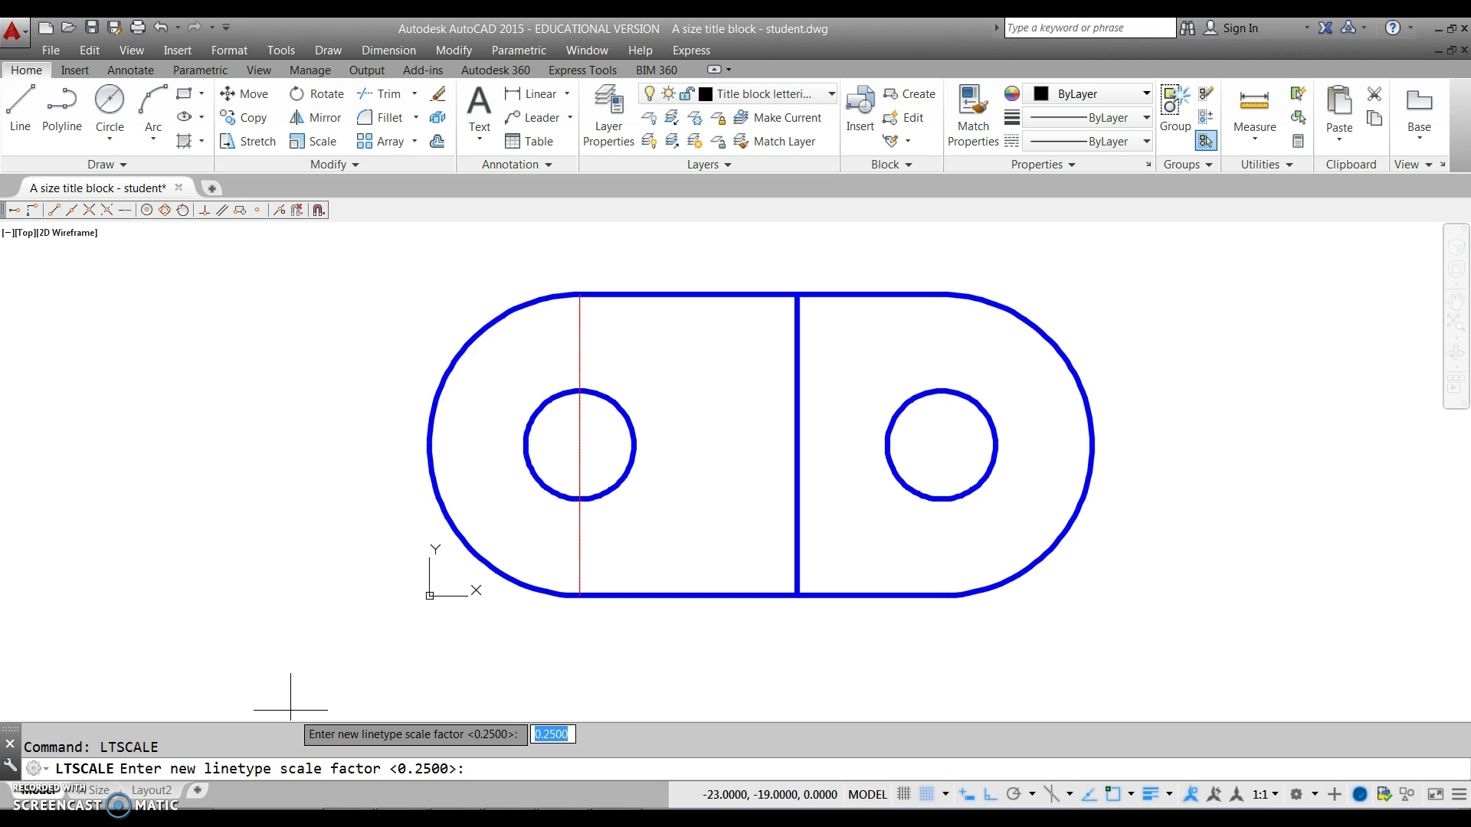
{"action": "type", "text": "6"}
{"action": "key", "text": "Return"}
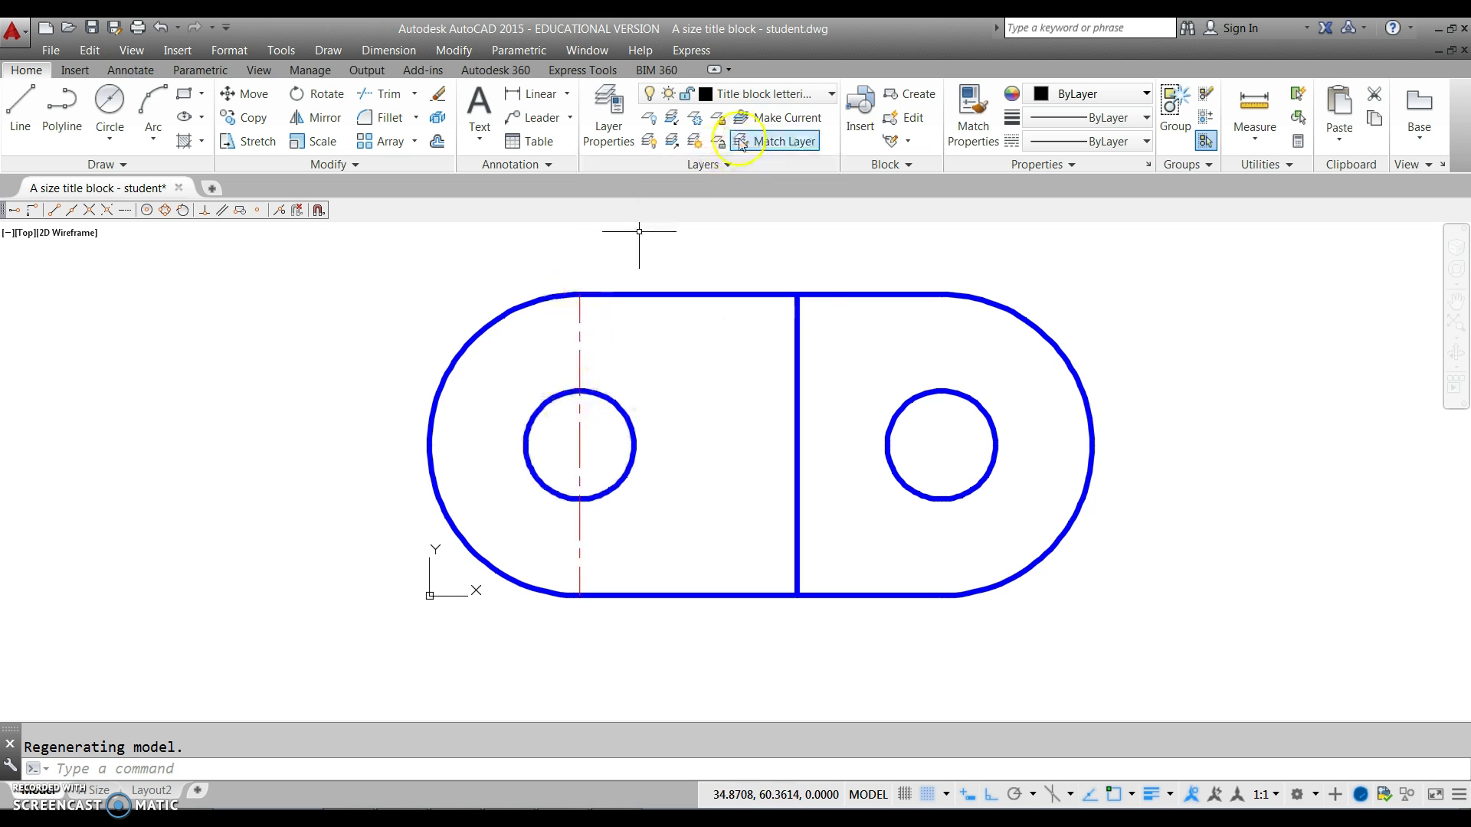
Make the Center layer current and stretch the upper end of the vertical centerline 3 mm past the part's top edge.
{"action": "left_click", "coordinate": [825, 93]}
{"action": "left_click", "coordinate": [743, 139]}
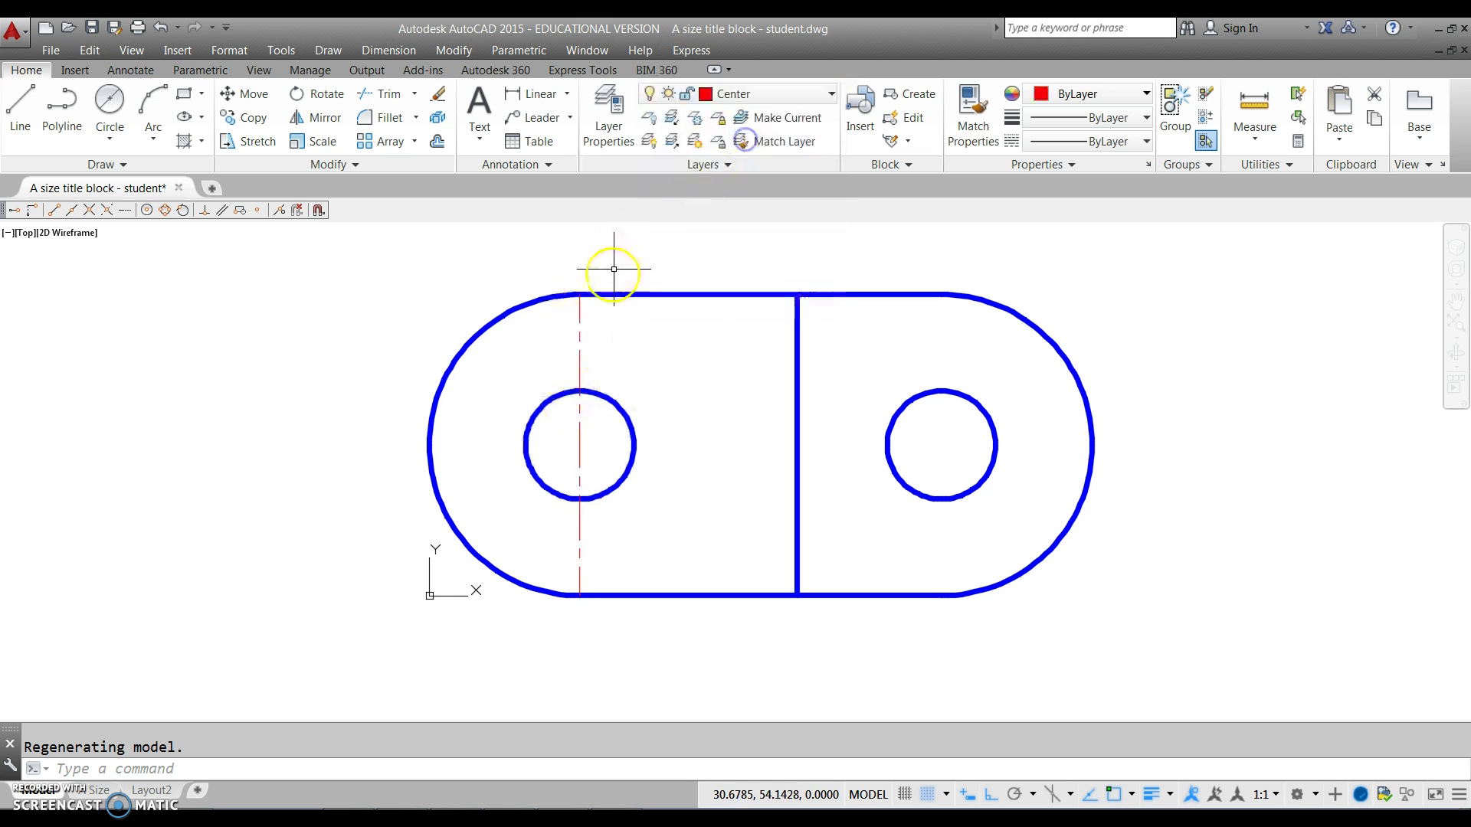
{"action": "left_click", "coordinate": [580, 312]}
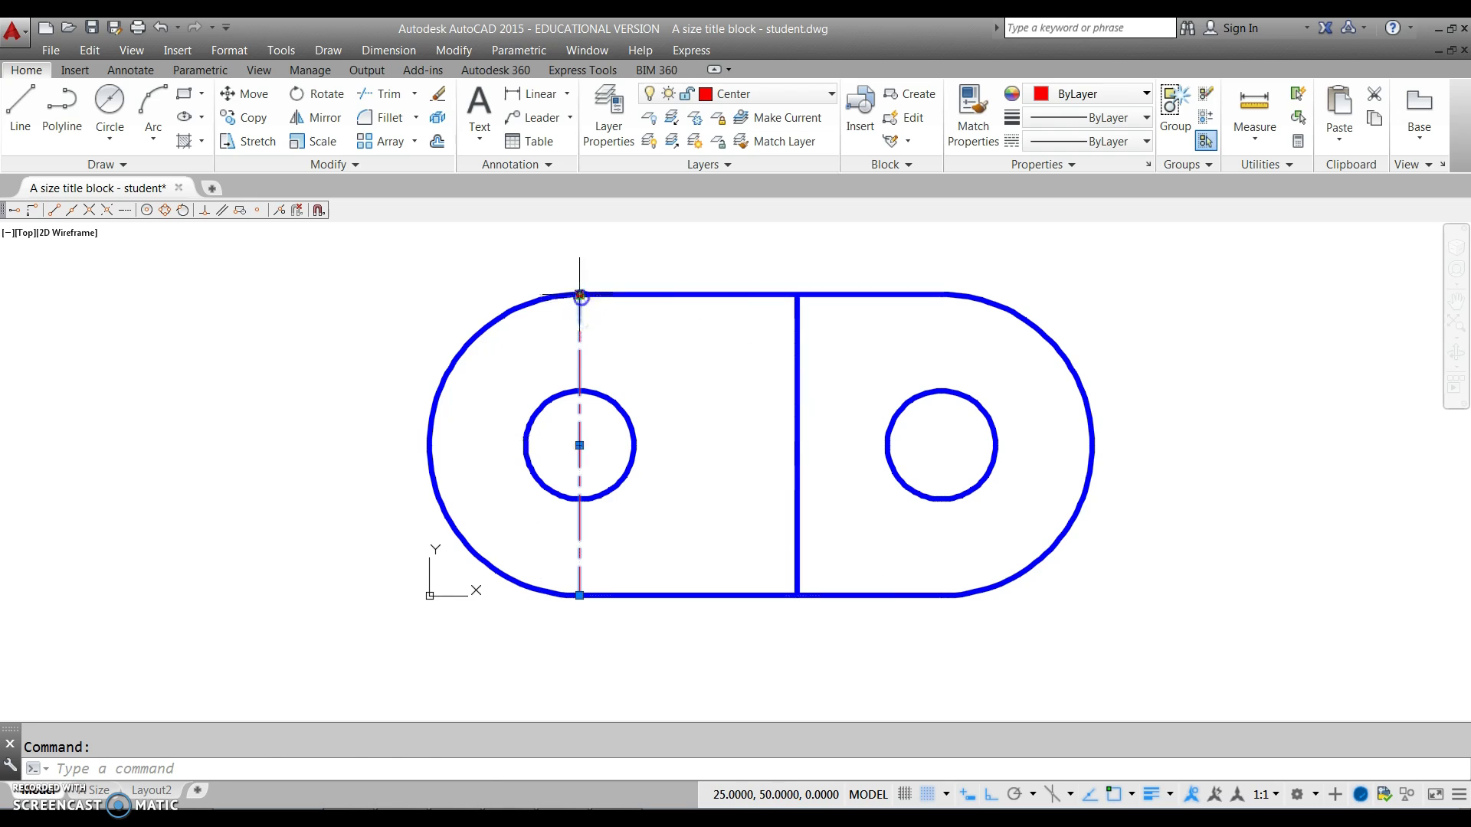
{"action": "left_click", "coordinate": [580, 294]}
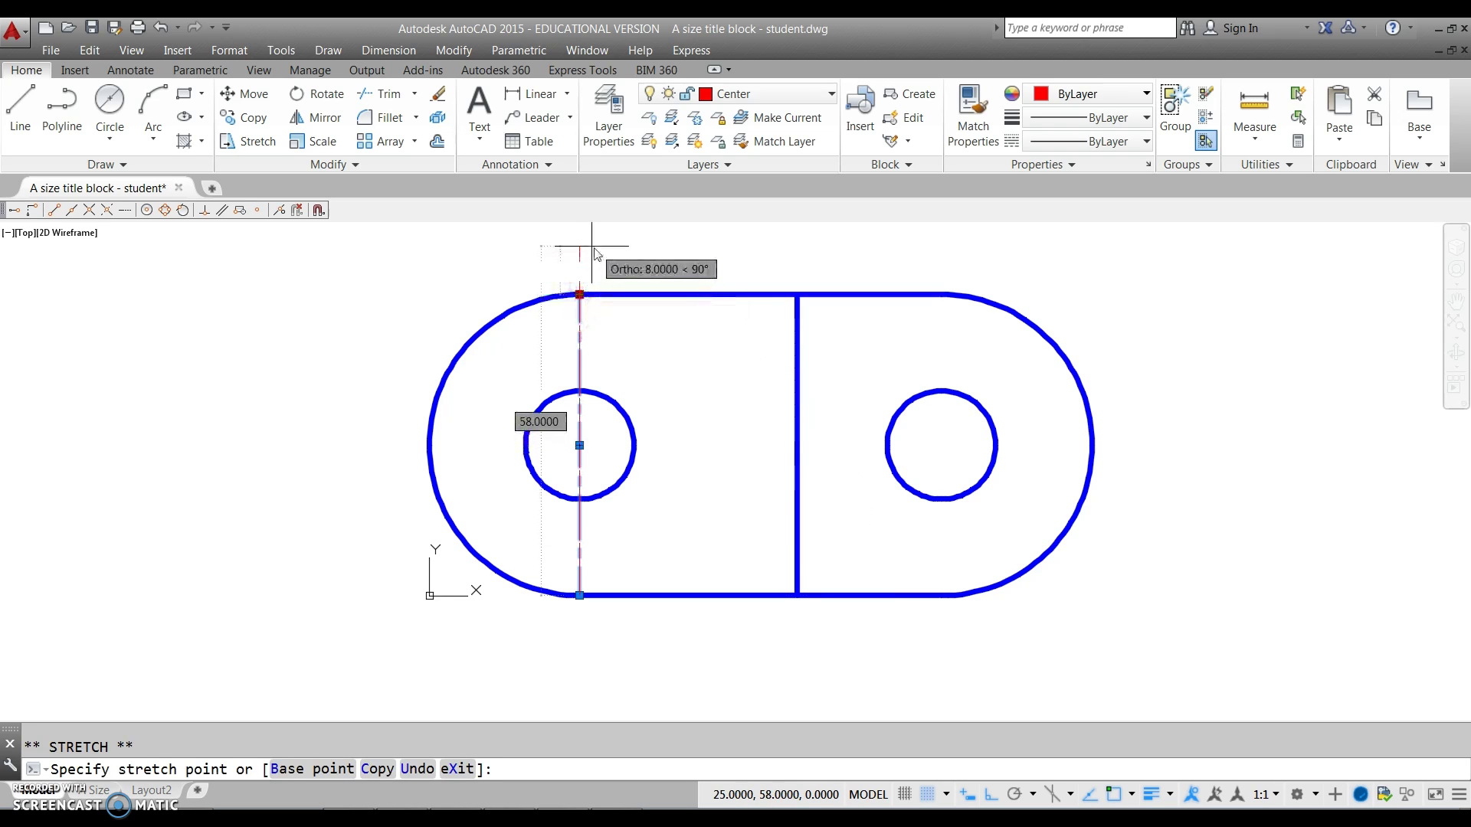
{"action": "type", "text": "3"}
{"action": "key", "text": "Return"}
Try stretching the lower end of the vertical centerline 0.125 past the part's bottom edge, and undo that stretch.
{"action": "scroll", "coordinate": [580, 598], "scroll_direction": "up", "scroll_amount": 6}
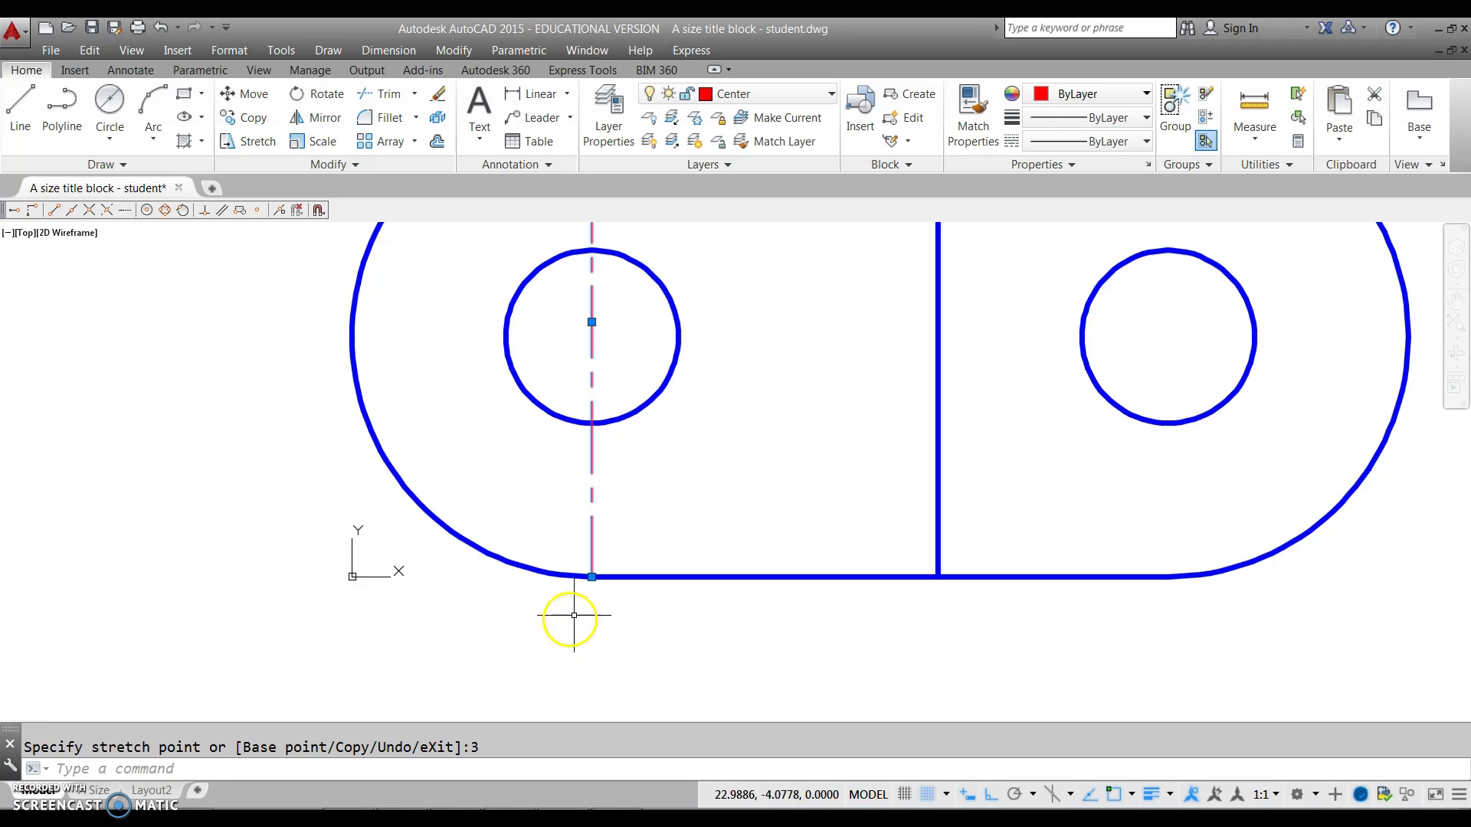
{"action": "left_click", "coordinate": [601, 525]}
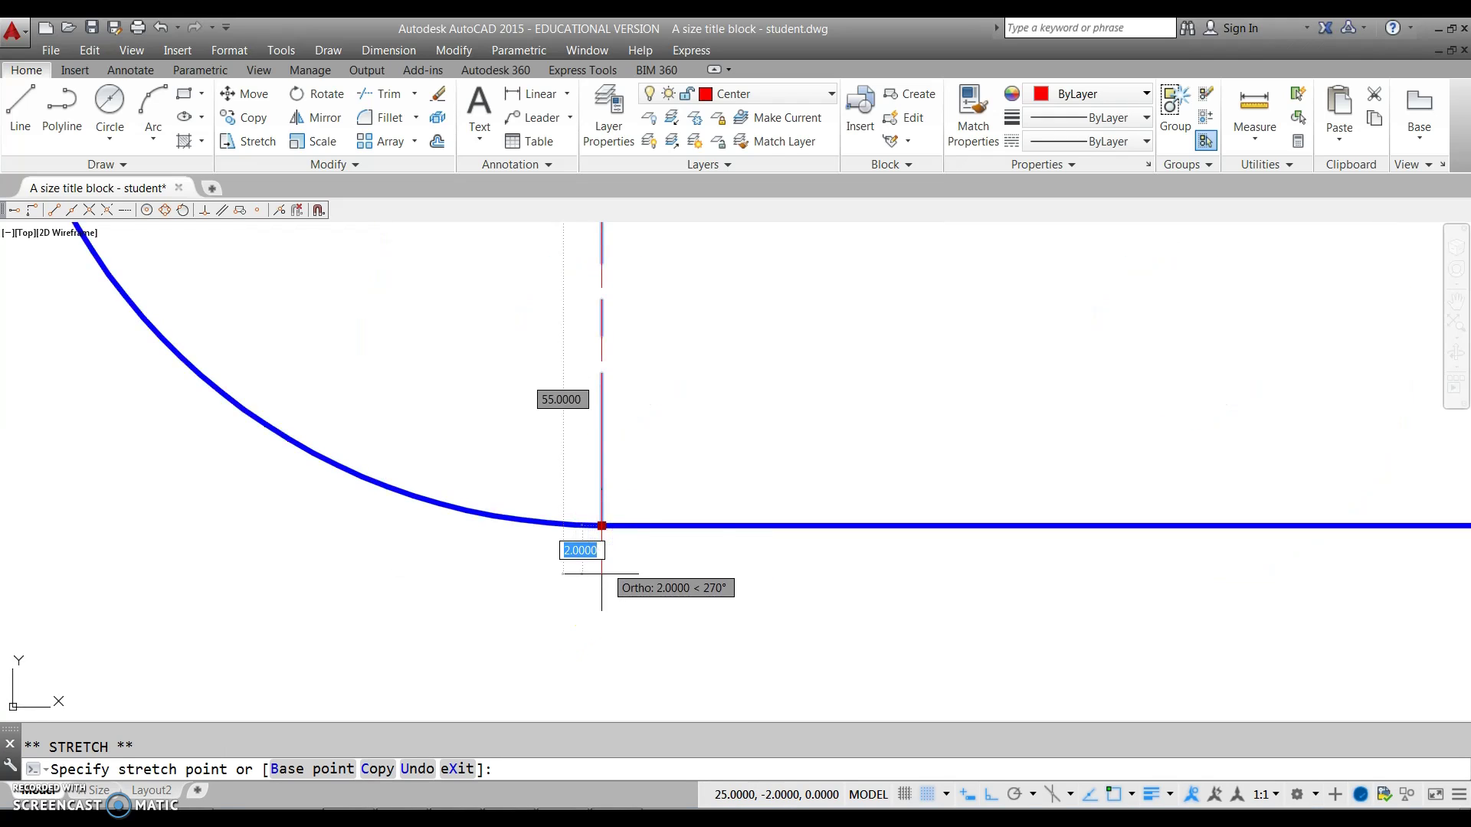
{"action": "type", "text": ".12"}
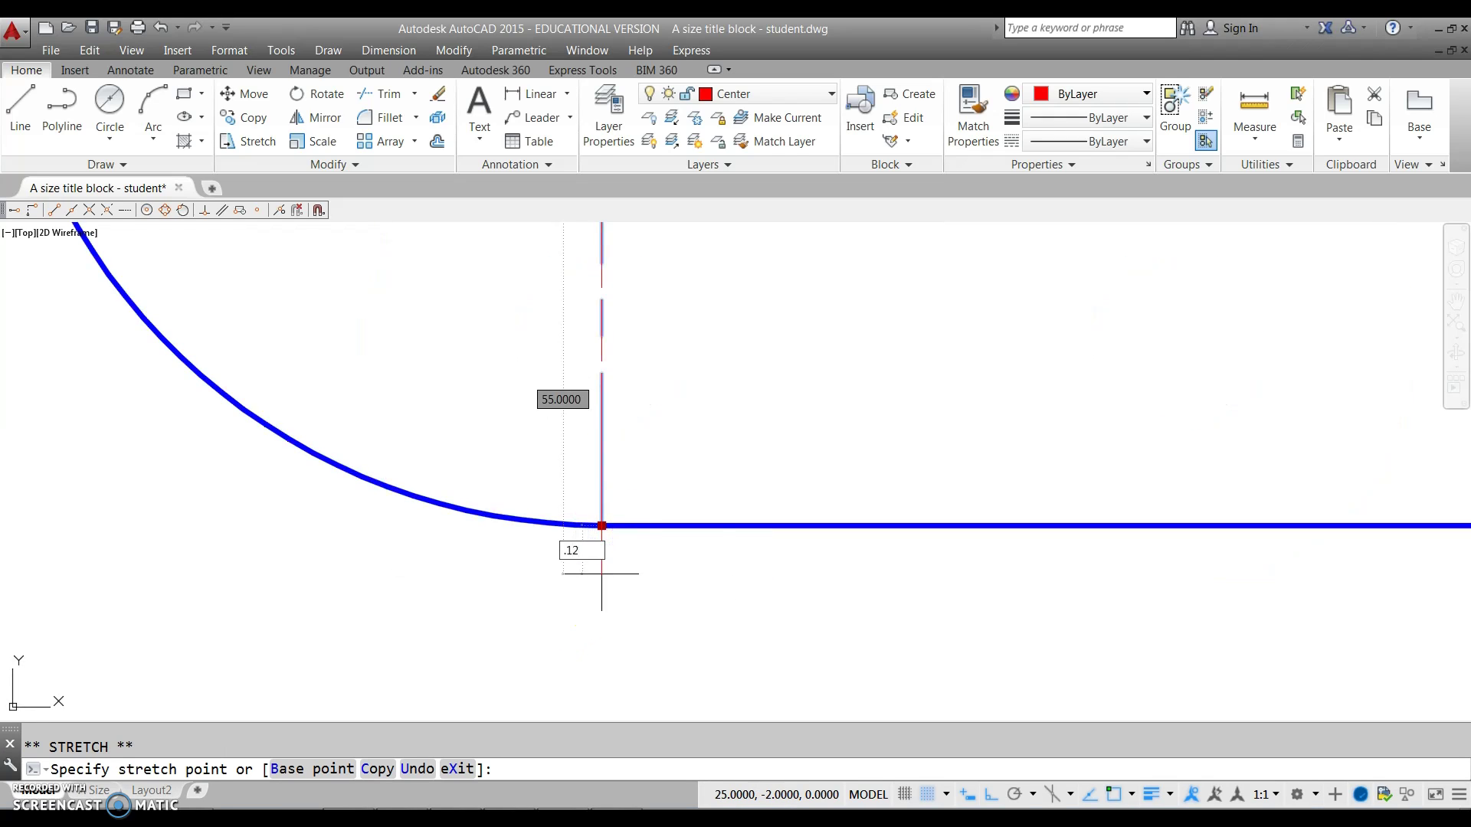
{"action": "type", "text": "5"}
{"action": "key", "text": "Return"}
{"action": "key", "text": "Escape"}
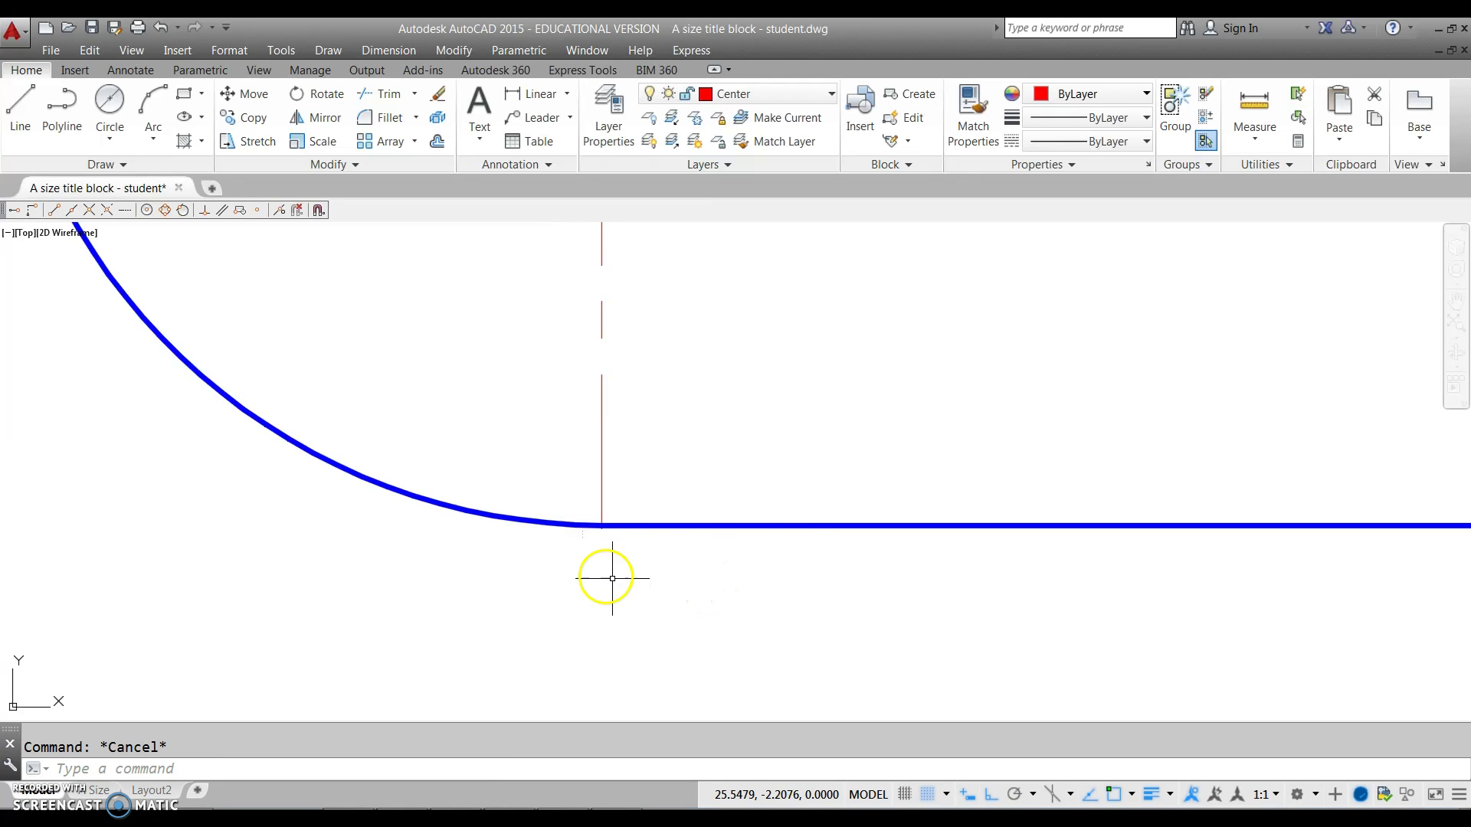
{"action": "scroll", "coordinate": [597, 541], "scroll_direction": "up", "scroll_amount": 3}
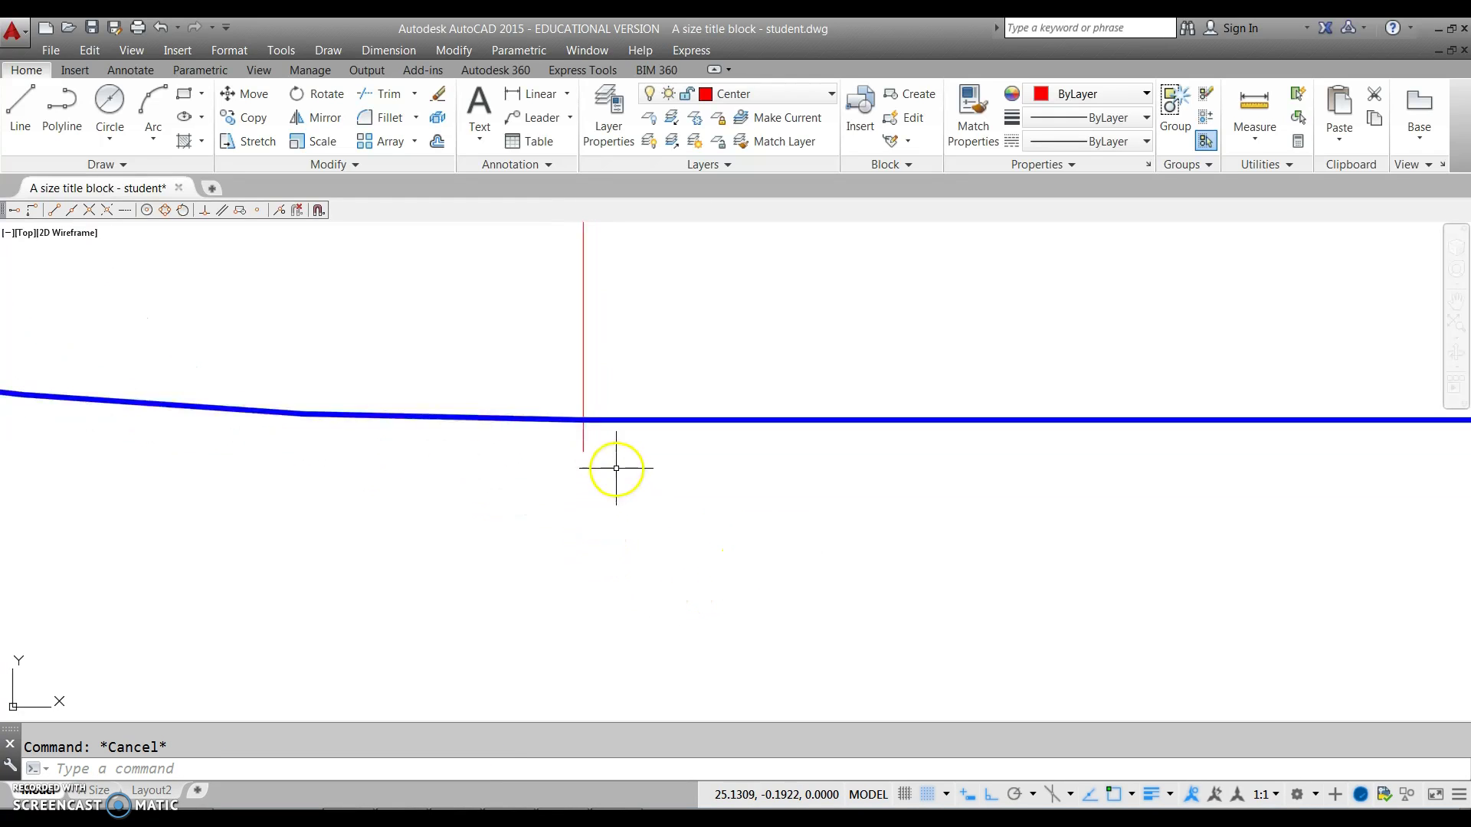
{"action": "scroll", "coordinate": [618, 469], "scroll_direction": "down", "scroll_amount": 2}
{"action": "scroll", "coordinate": [622, 469], "scroll_direction": "down", "scroll_amount": 2}
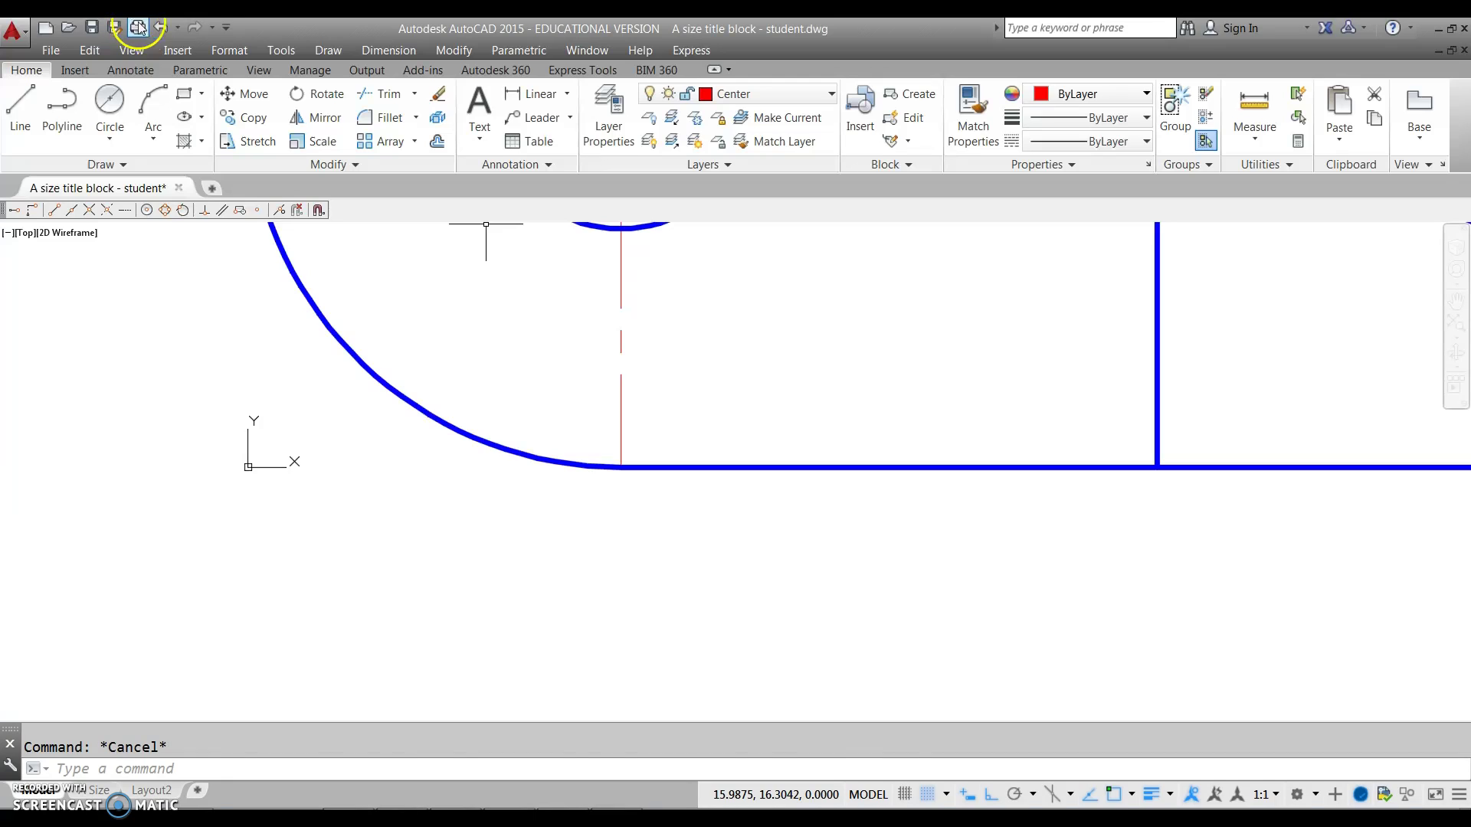
{"action": "left_click", "coordinate": [160, 29]}
Stretch the lower end of the vertical centerline 3 mm past the part's bottom edge.
{"action": "scroll", "coordinate": [585, 477], "scroll_direction": "down", "scroll_amount": 2}
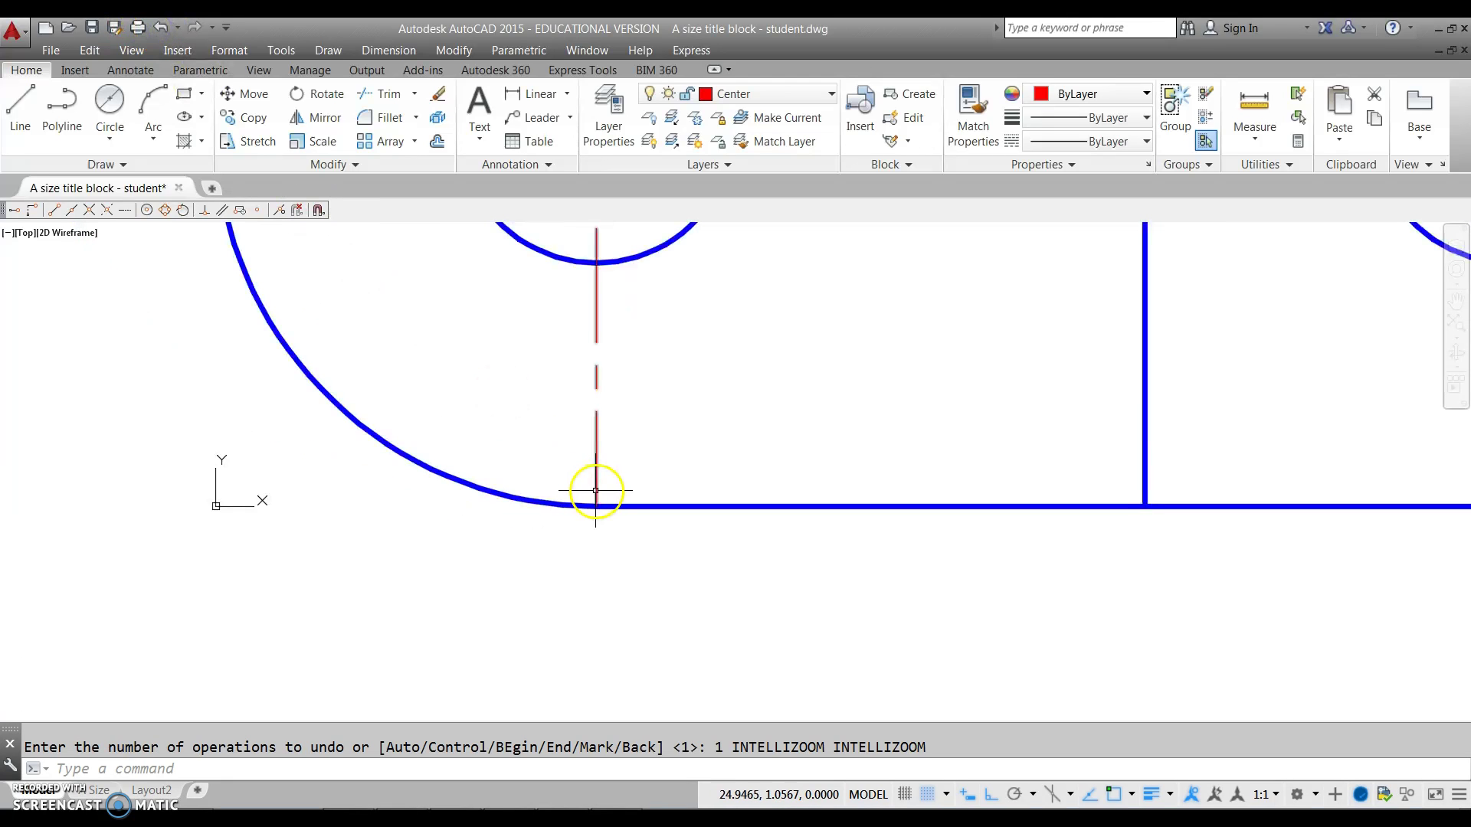
{"action": "left_click", "coordinate": [597, 507]}
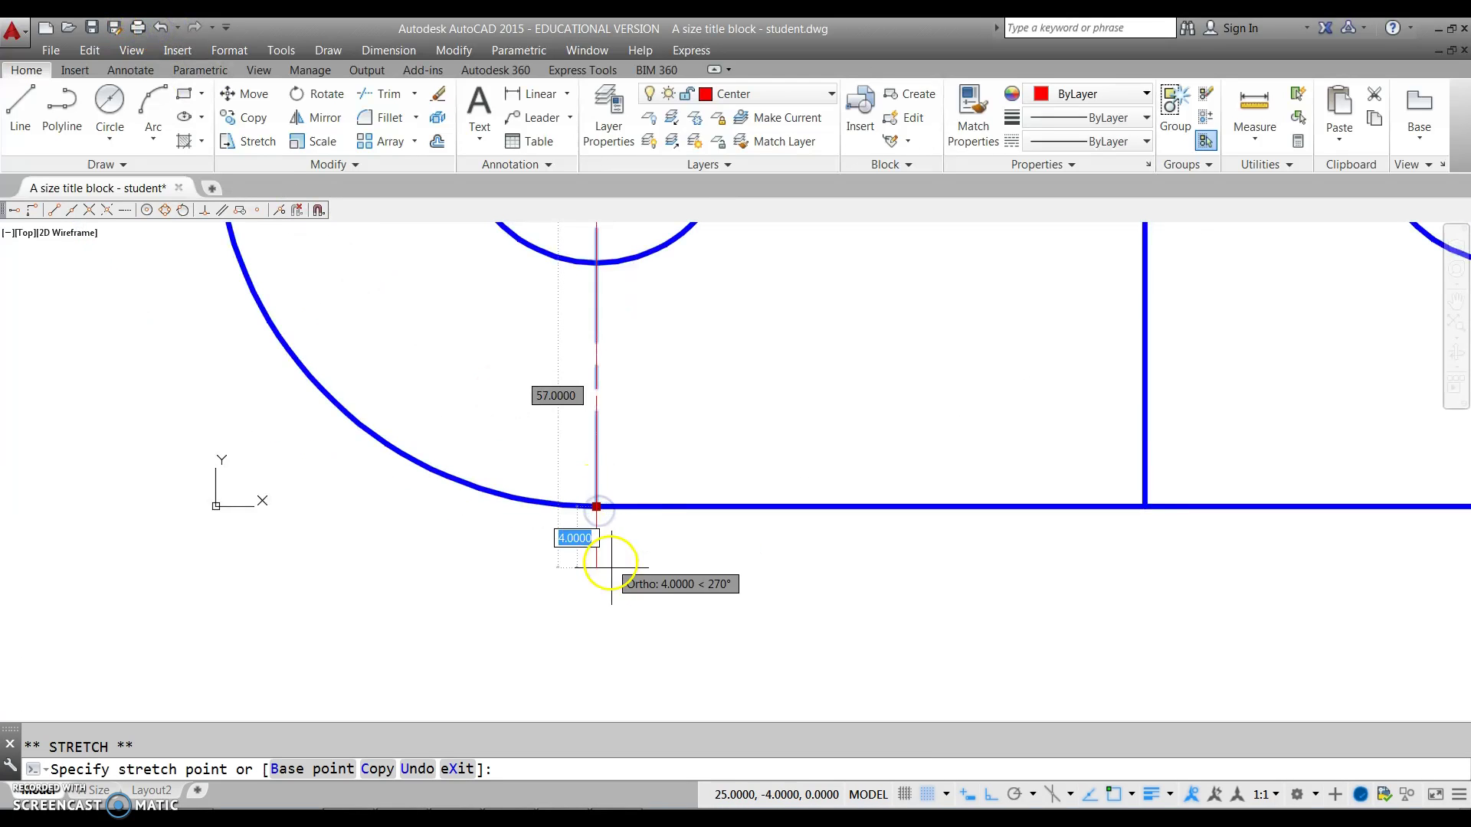
{"action": "type", "text": "3"}
{"action": "key", "text": "Return"}
{"action": "scroll", "coordinate": [635, 565], "scroll_direction": "down", "scroll_amount": 4}
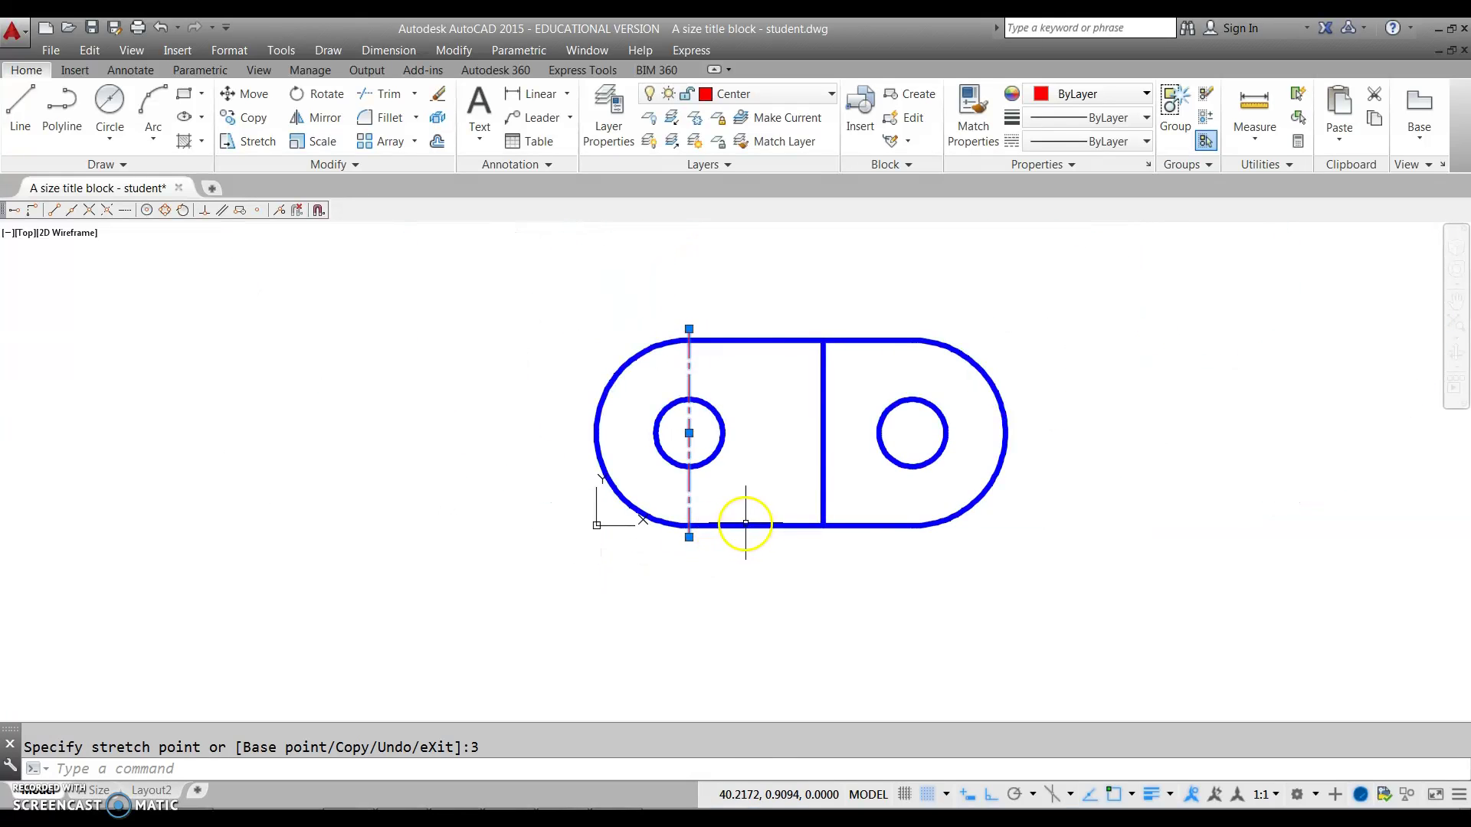
{"action": "key", "text": "Escape"}
Offset the part's left end arc and the left hole's circle 3 mm outward as construction guides.
{"action": "scroll", "coordinate": [678, 505], "scroll_direction": "up", "scroll_amount": 4}
{"action": "mouse_move", "coordinate": [679, 509]}
{"action": "middle_mouse_down"}
{"action": "mouse_move", "coordinate": [637, 584]}
{"action": "mouse_move", "coordinate": [568, 563]}
{"action": "middle_mouse_up"}
{"action": "scroll", "coordinate": [637, 584], "scroll_direction": "down", "scroll_amount": 2}
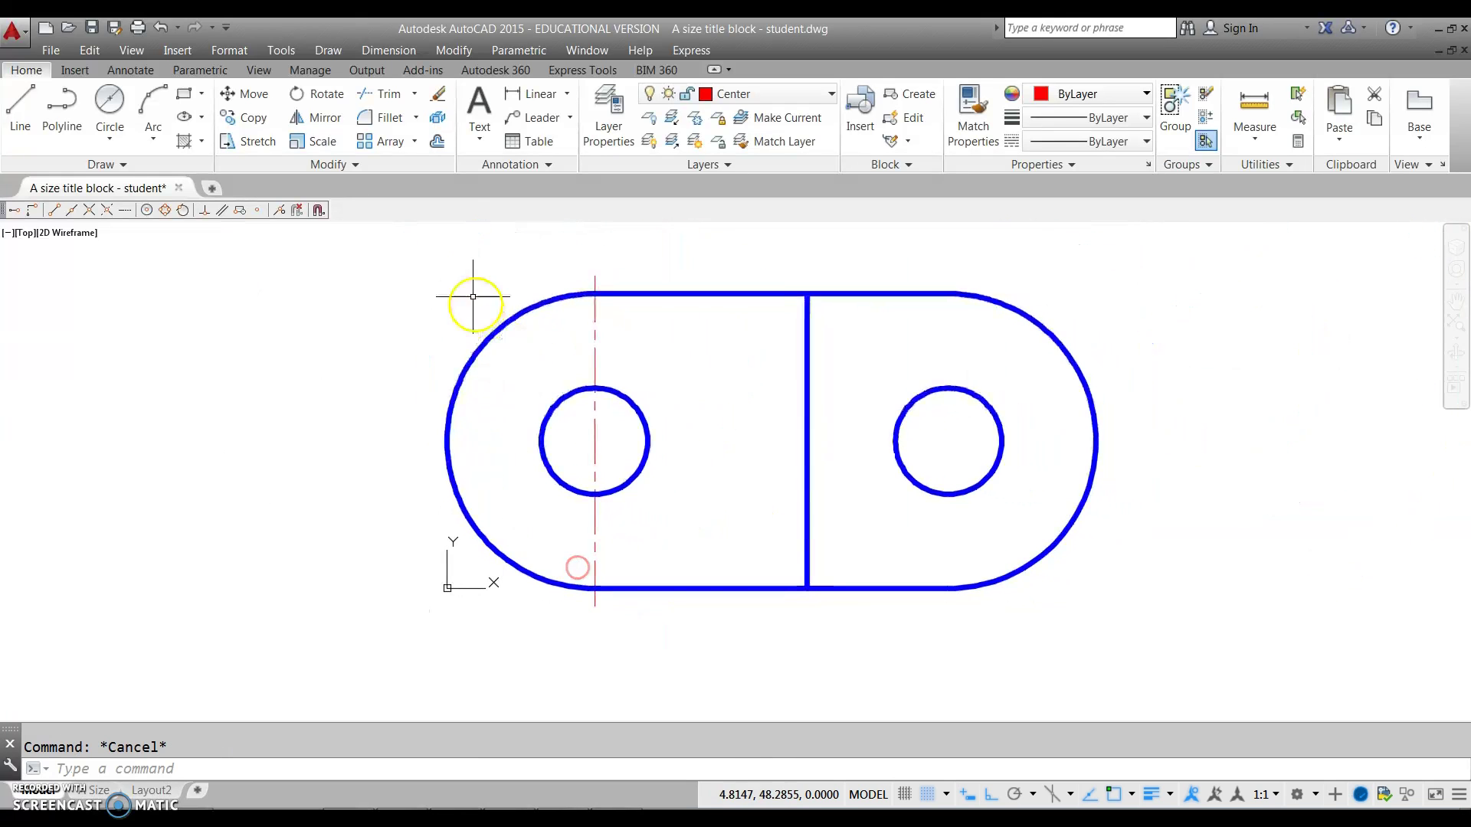
{"action": "left_click", "coordinate": [437, 142]}
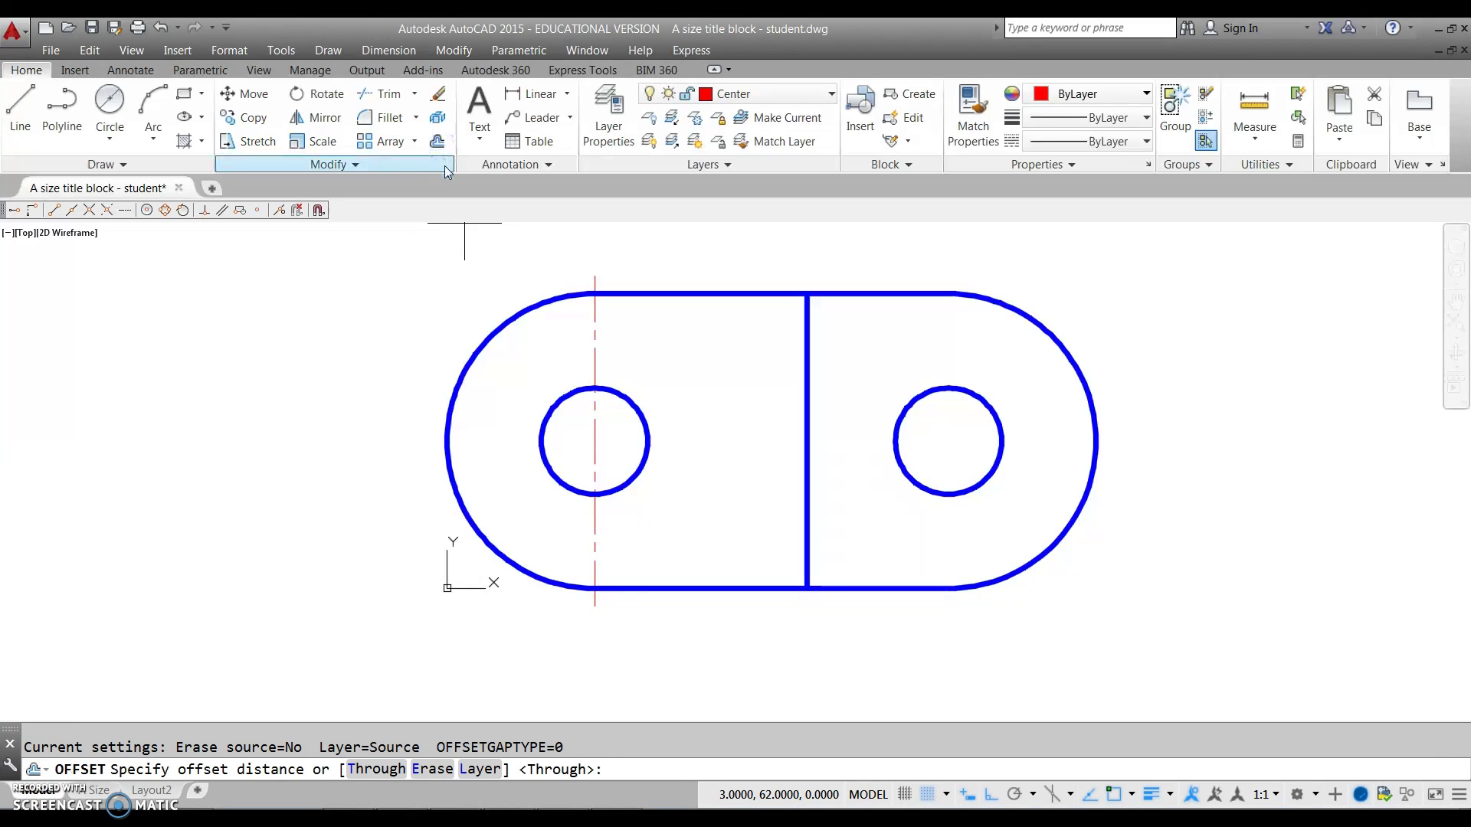
{"action": "type", "text": "3"}
{"action": "key", "text": "Return"}
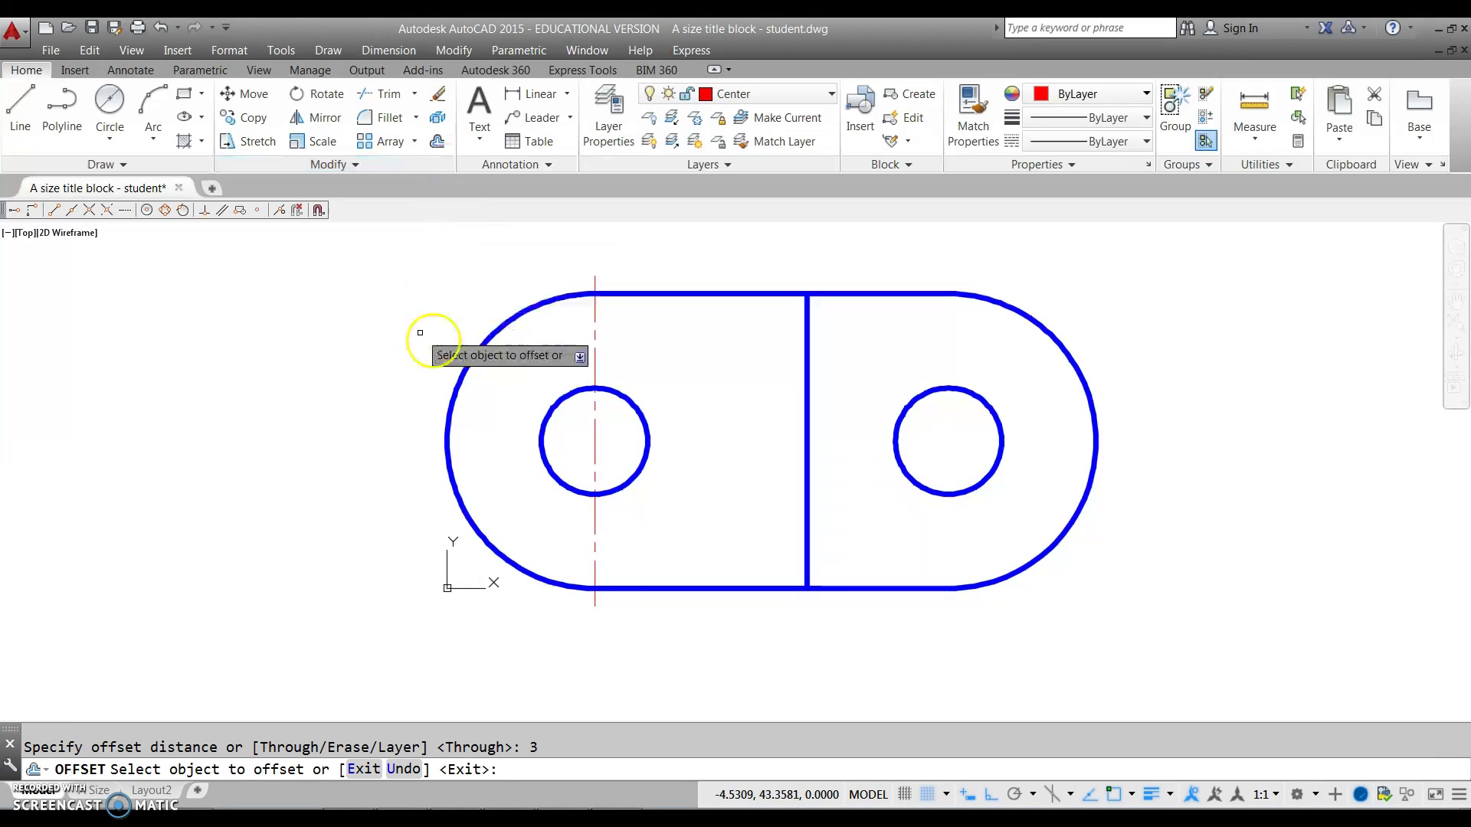
{"action": "left_click", "coordinate": [471, 363]}
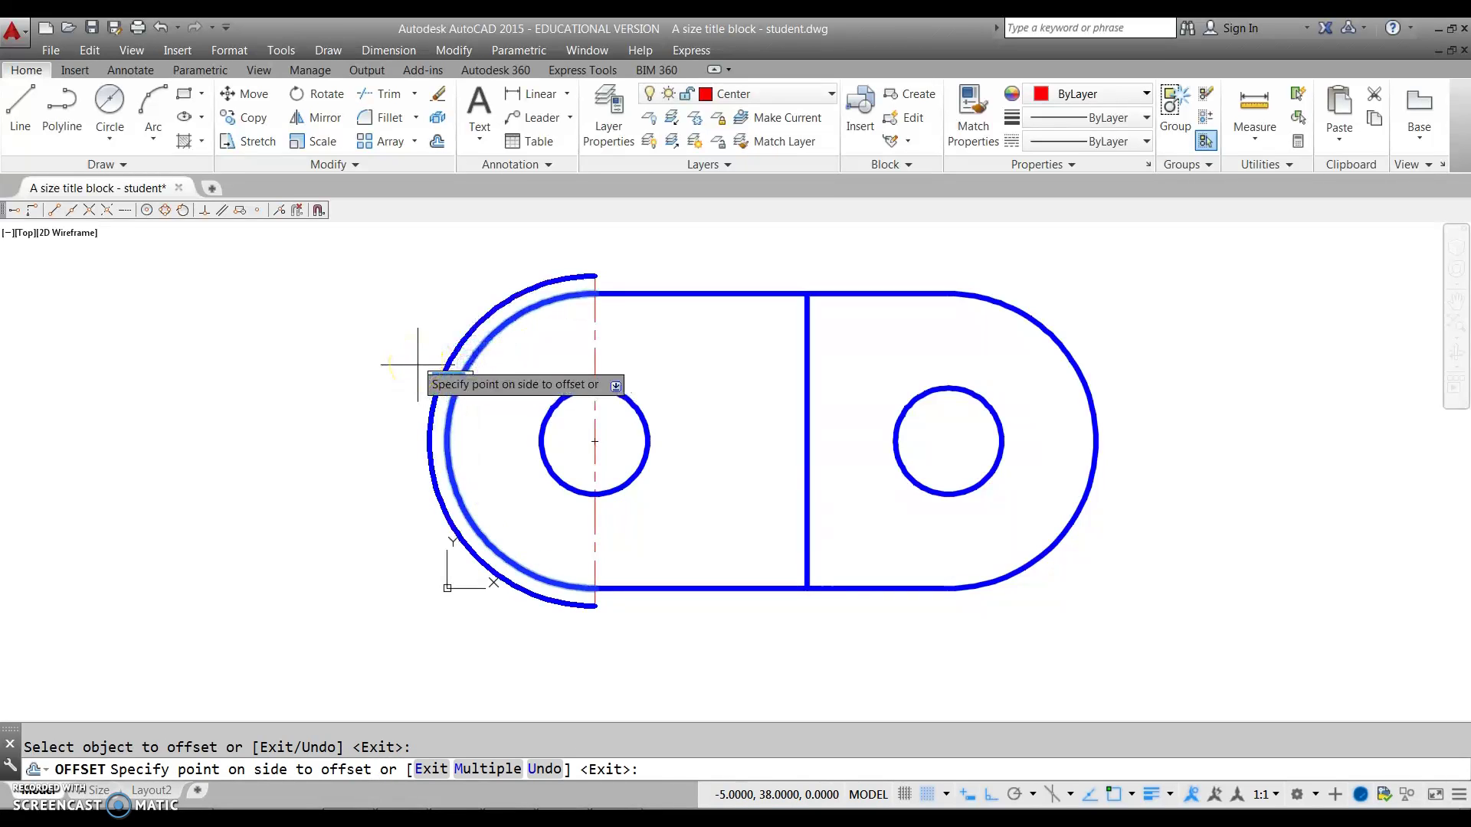
{"action": "left_click", "coordinate": [417, 364]}
{"action": "left_click", "coordinate": [611, 391]}
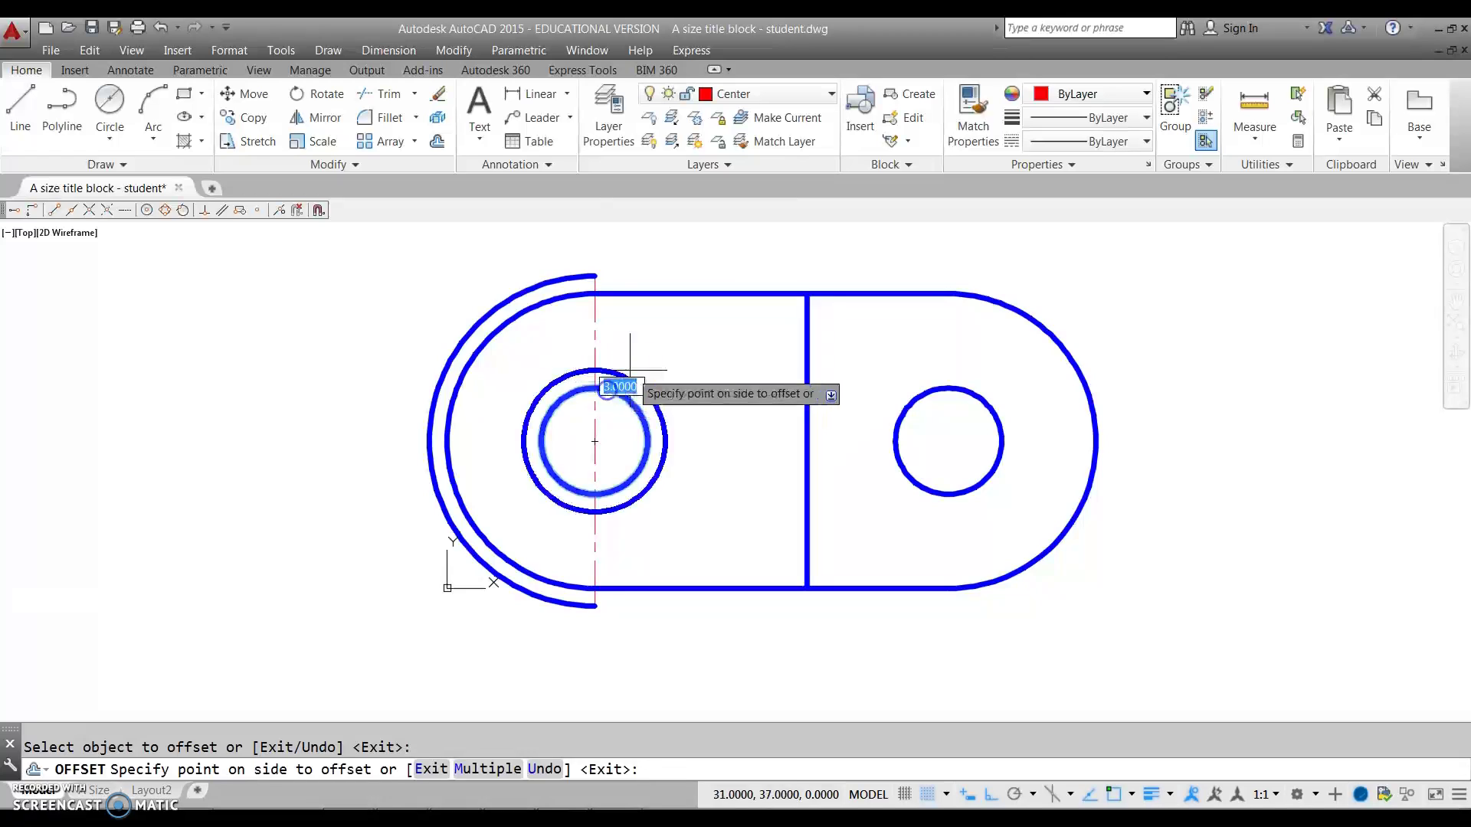
{"action": "left_click", "coordinate": [630, 371]}
{"action": "key", "text": "Escape"}
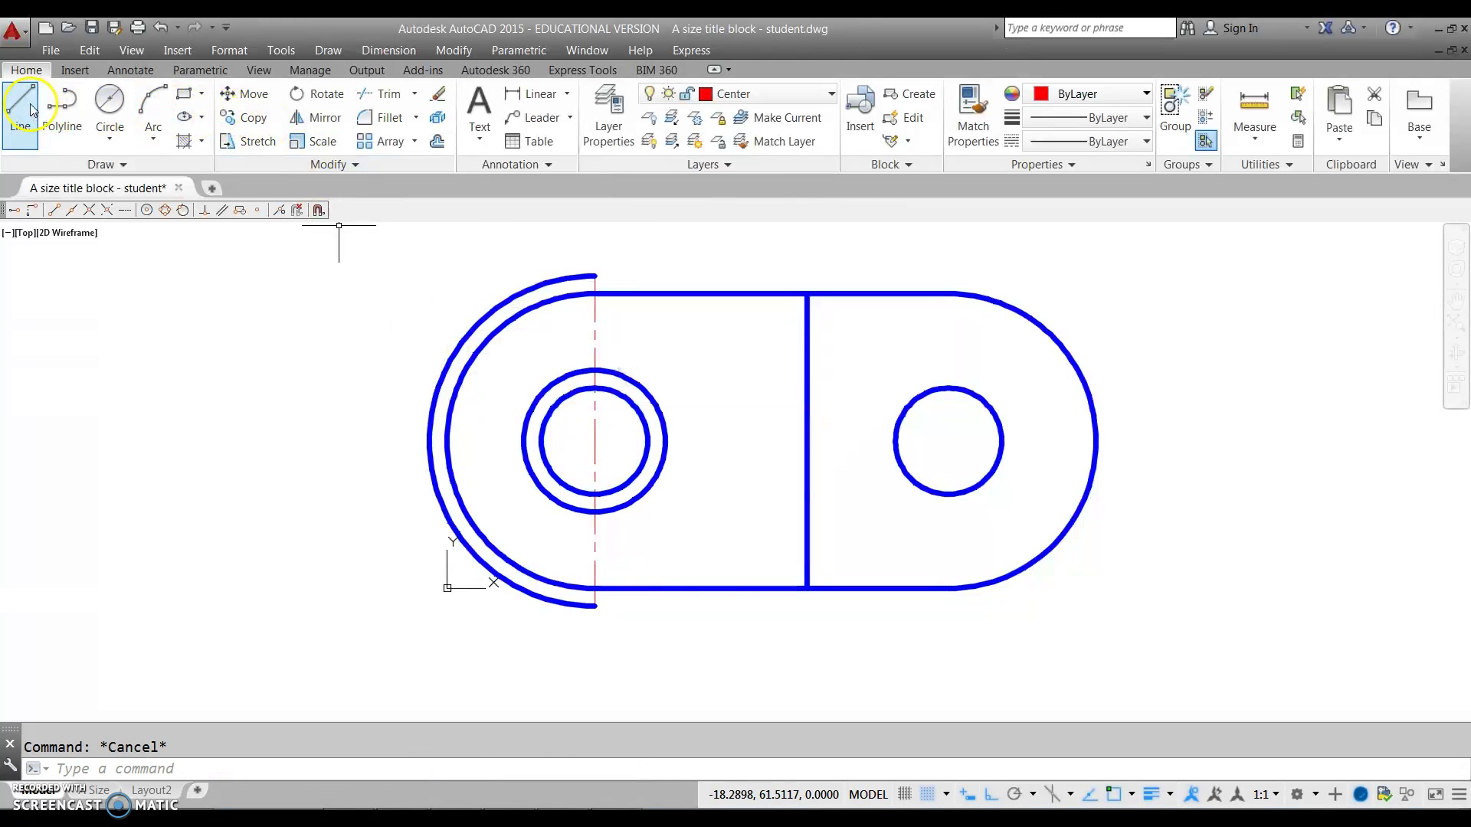
Draw a horizontal centerline through the left hole from the offset arc's left quadrant to the offset circle's right quadrant.
{"action": "left_click", "coordinate": [23, 113]}
{"action": "left_click", "coordinate": [430, 443]}
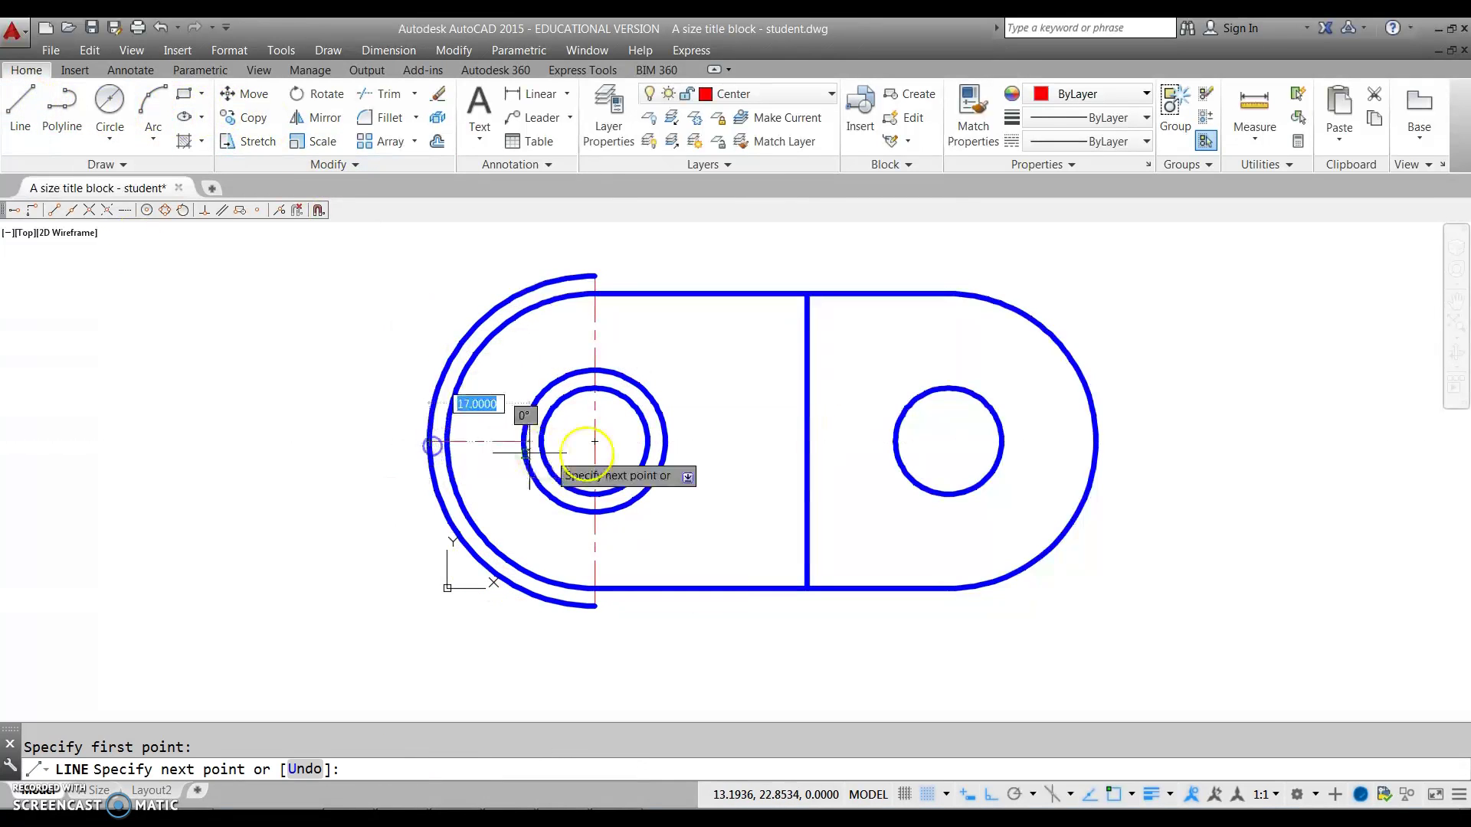
{"action": "left_click", "coordinate": [664, 441]}
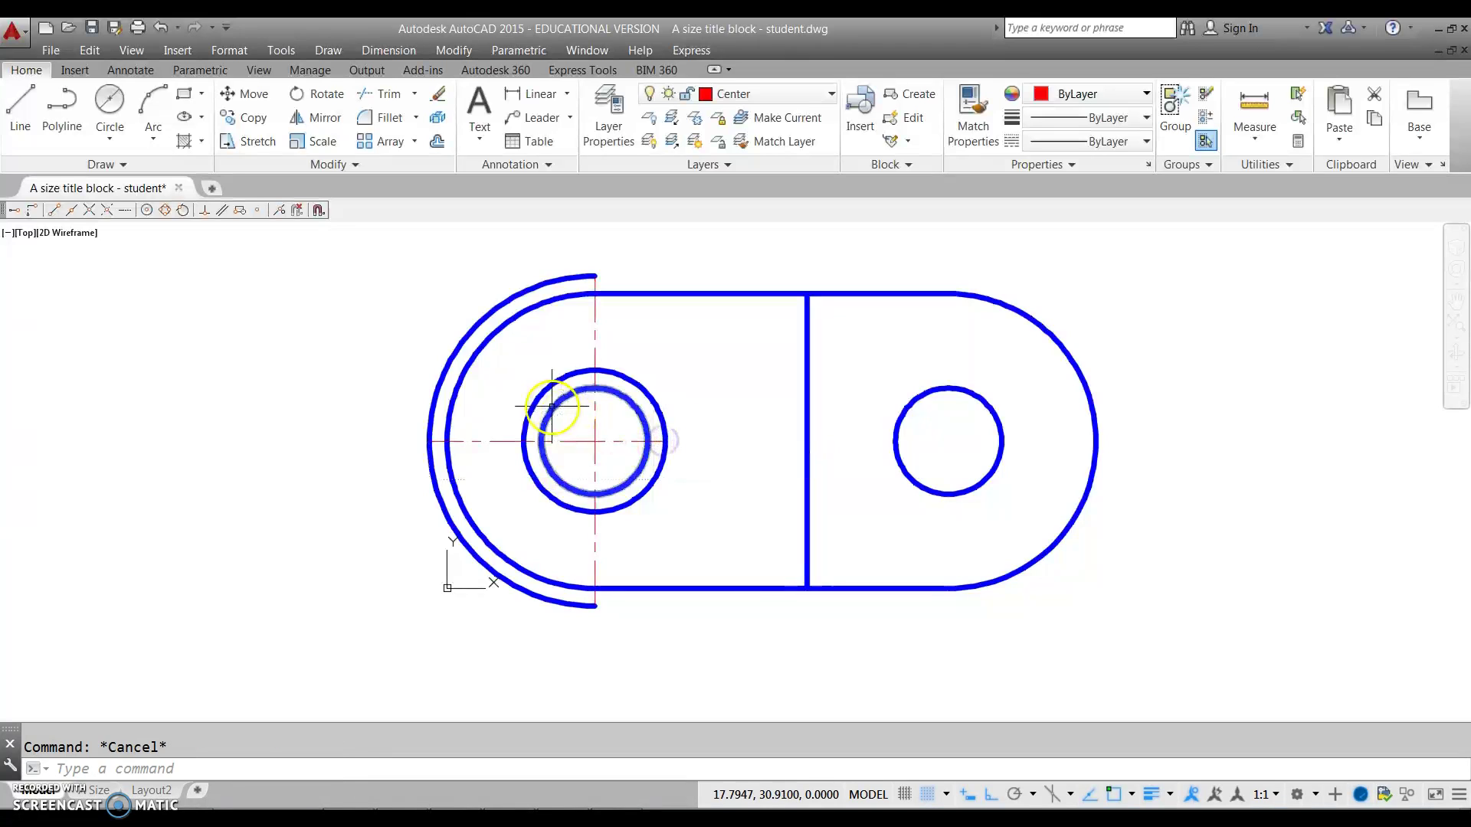
Erase the construction arc and circle that were offset from the part's left end and left hole.
{"action": "type", "text": "e"}
{"action": "key", "text": "Return"}
{"action": "left_click", "coordinate": [613, 374]}
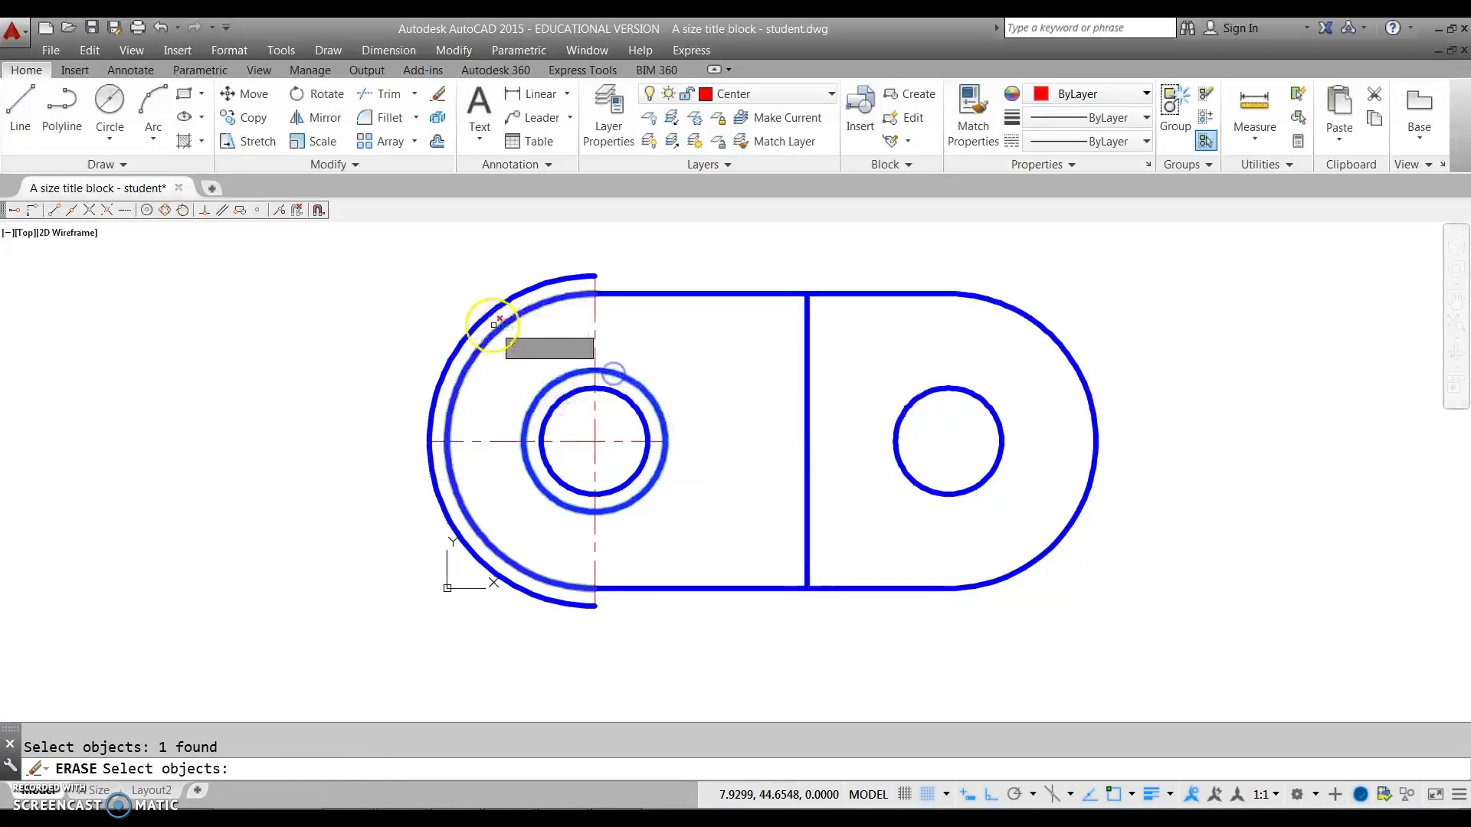
{"action": "left_click", "coordinate": [494, 325]}
{"action": "left_click", "coordinate": [463, 313]}
{"action": "key", "text": "Return"}
{"action": "key", "text": "Escape"}
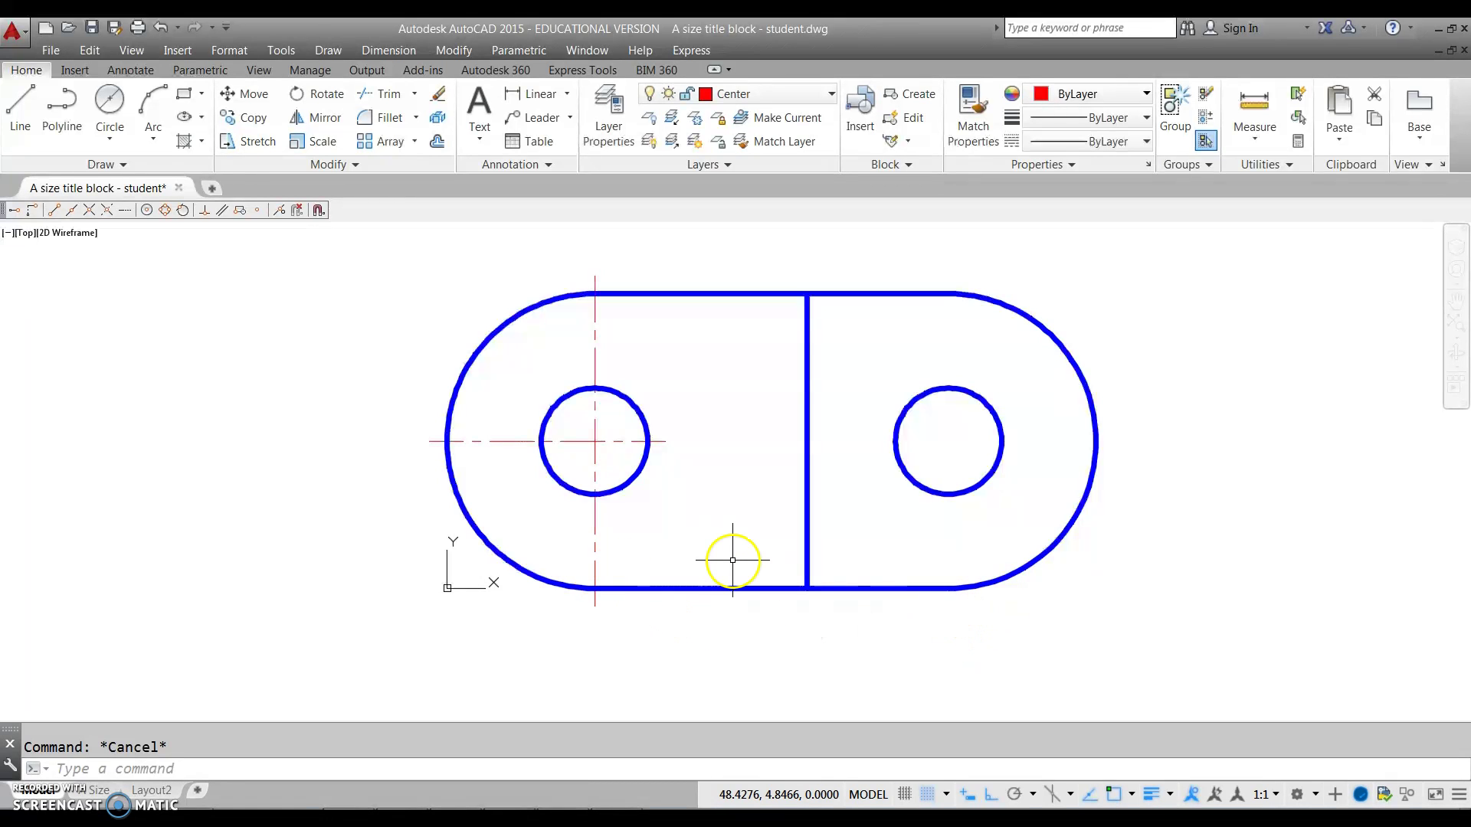
Switch to the A Size layout and examine how the centerlines display on the sheet.
{"action": "scroll", "coordinate": [529, 460], "scroll_direction": "up", "scroll_amount": 2}
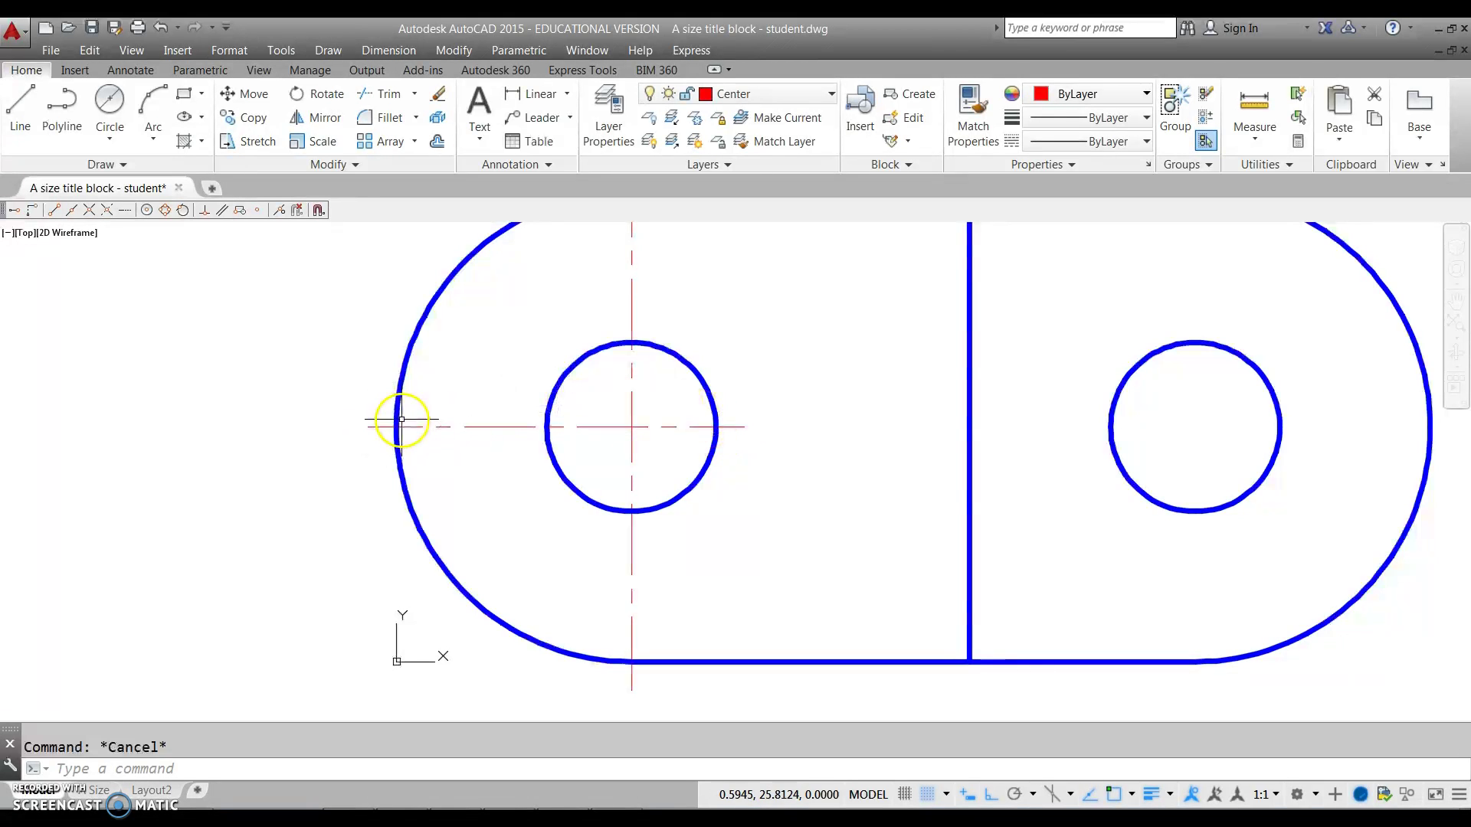
{"action": "scroll", "coordinate": [403, 418], "scroll_direction": "down", "scroll_amount": 2}
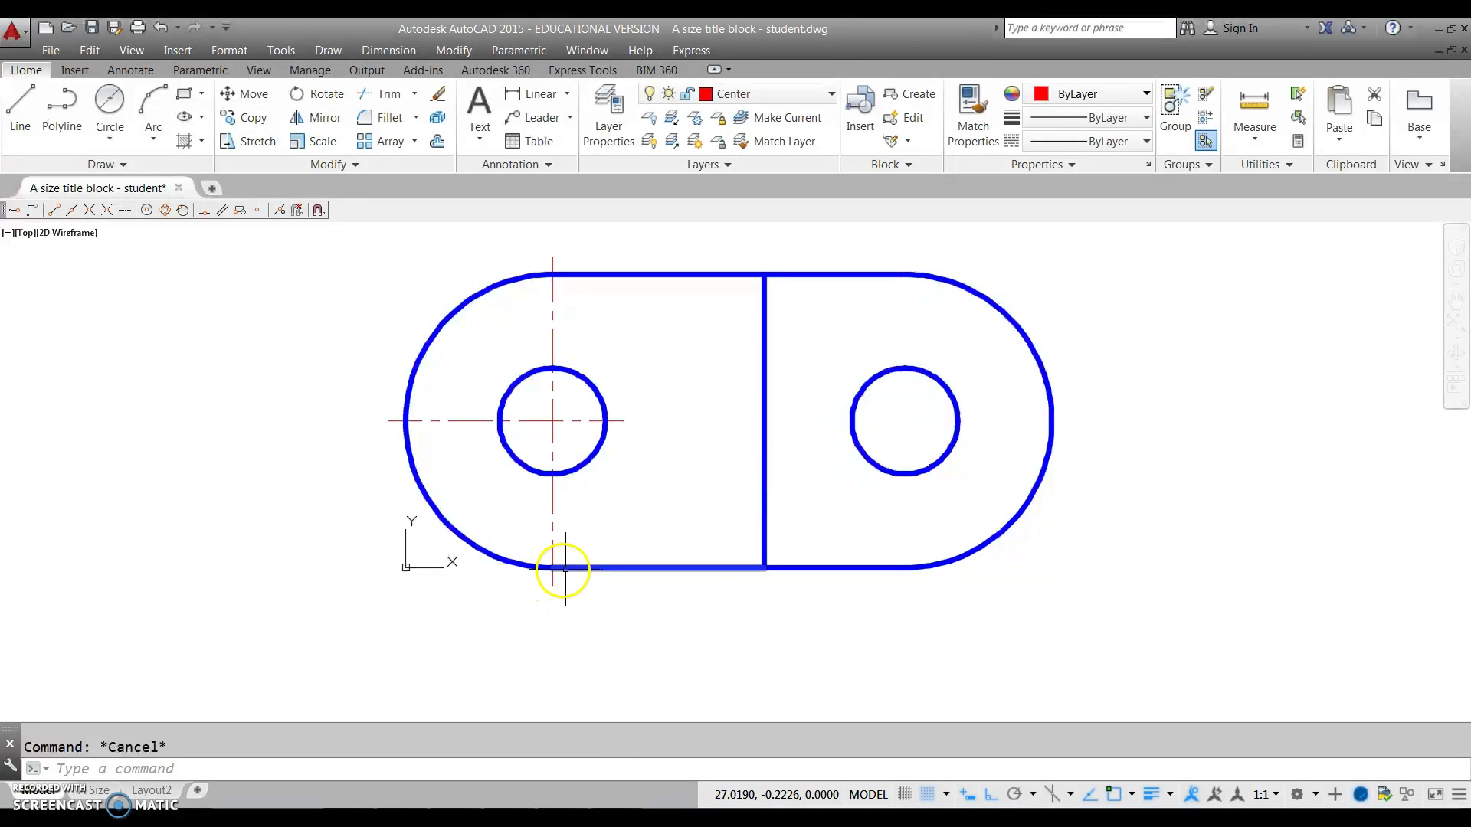
{"action": "middle_click_drag", "start_coordinate": [609, 530], "coordinate": [457, 553]}
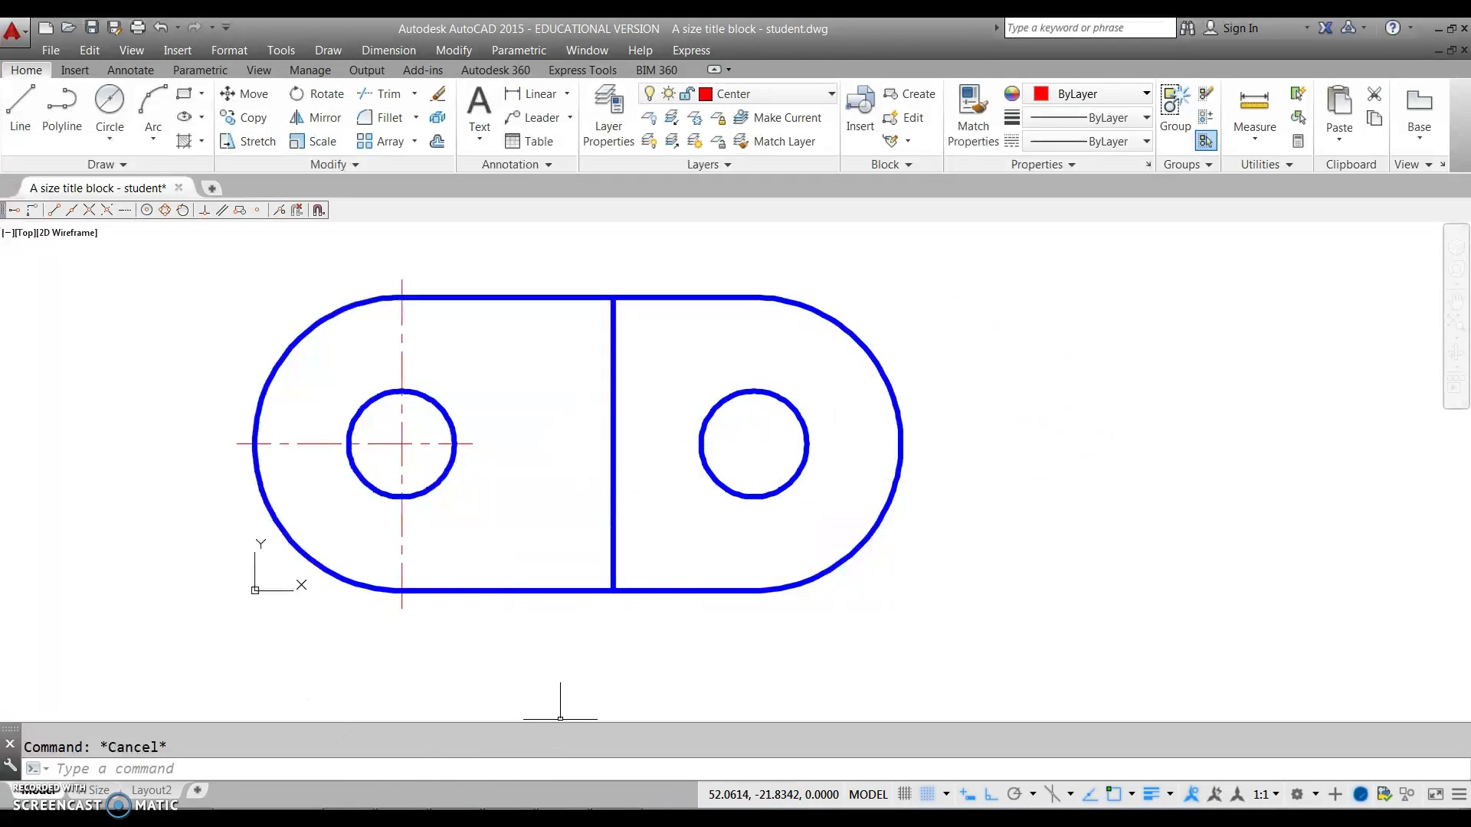
{"action": "left_click", "coordinate": [107, 791]}
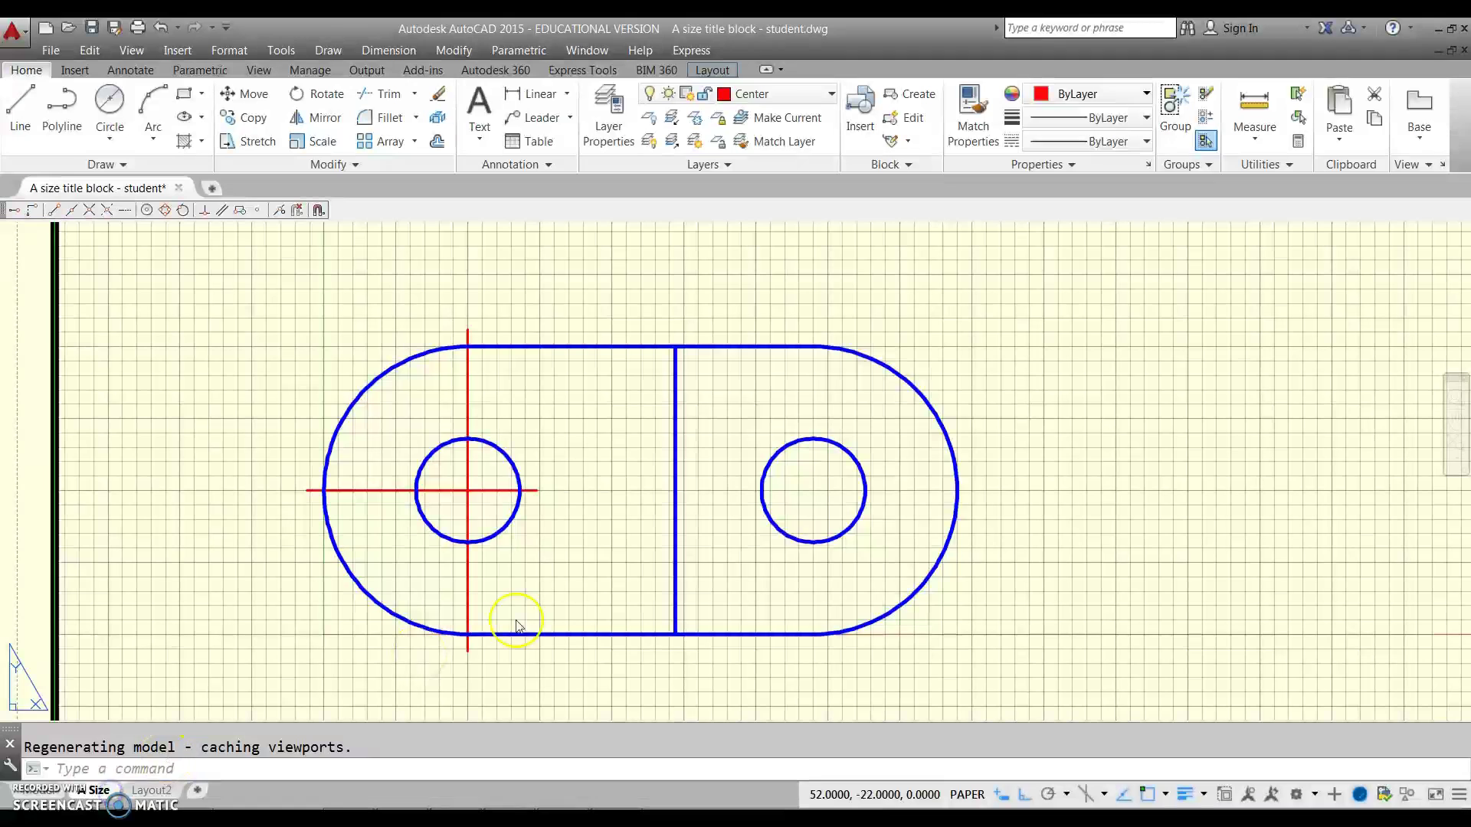
{"action": "middle_click", "coordinate": [1148, 506]}
{"action": "middle_click", "coordinate": [1110, 502]}
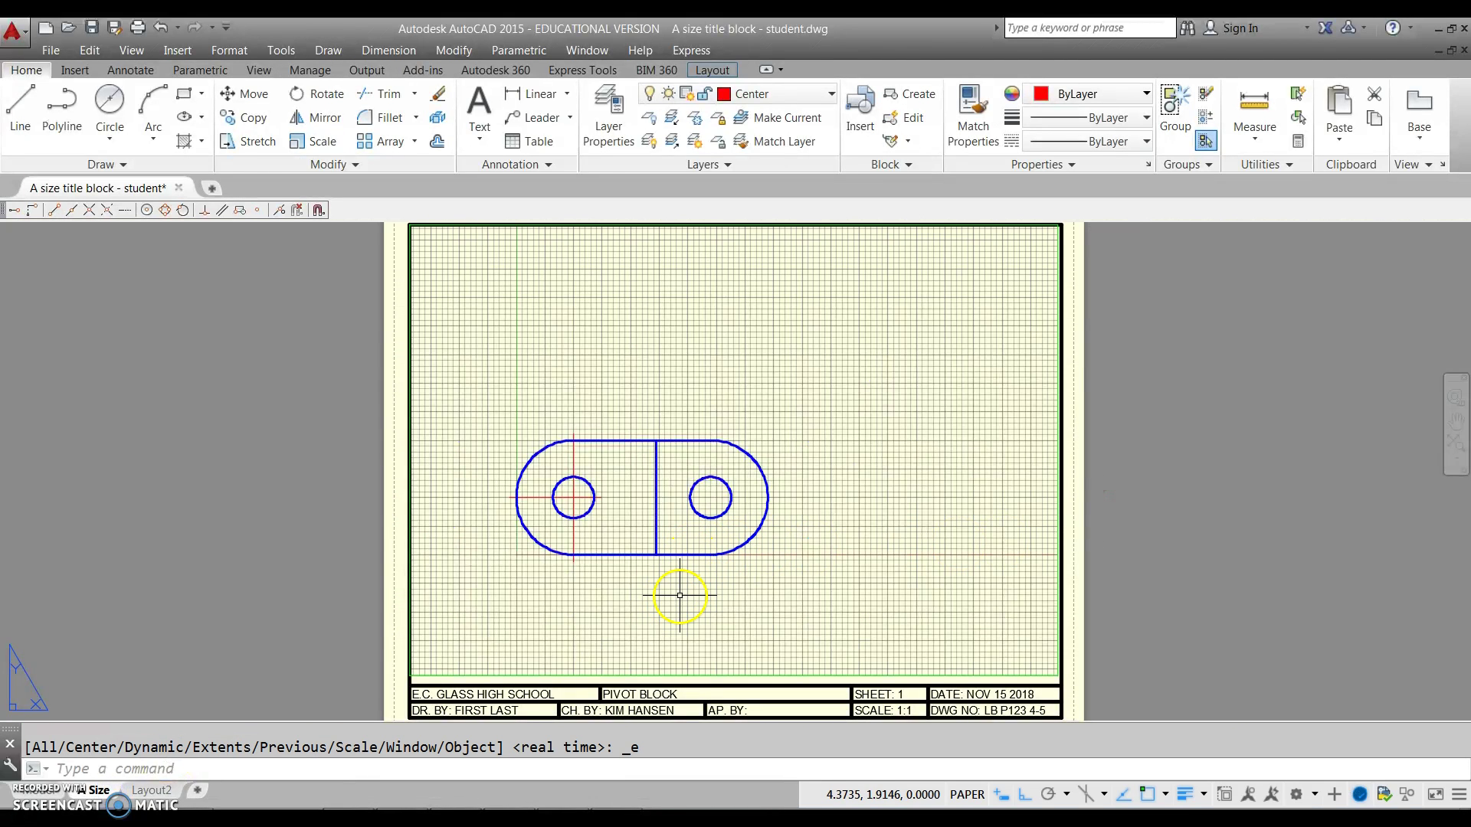
{"action": "scroll", "coordinate": [678, 581], "scroll_direction": "up", "scroll_amount": 4}
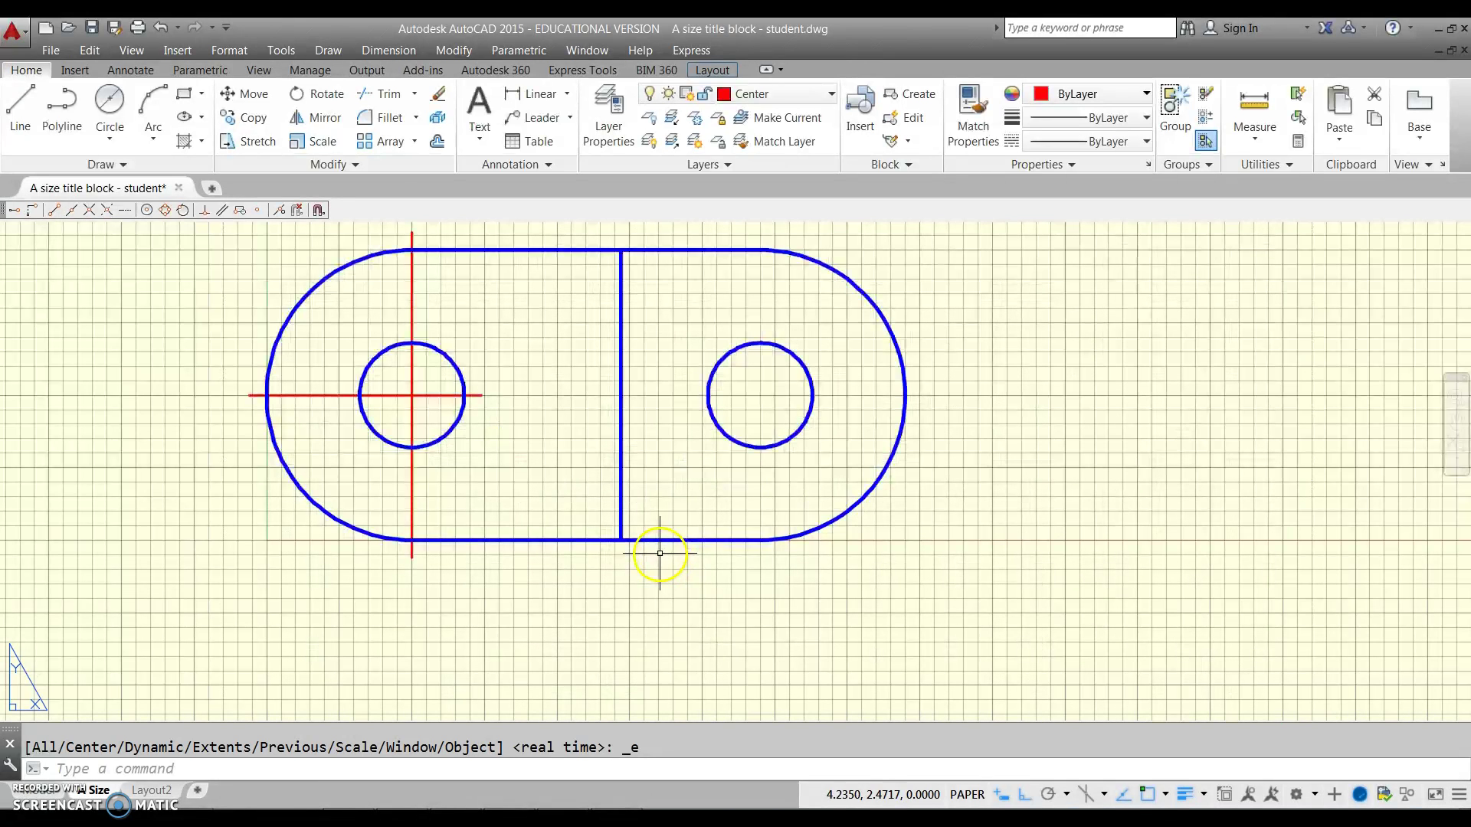
{"action": "middle_click", "coordinate": [703, 550]}
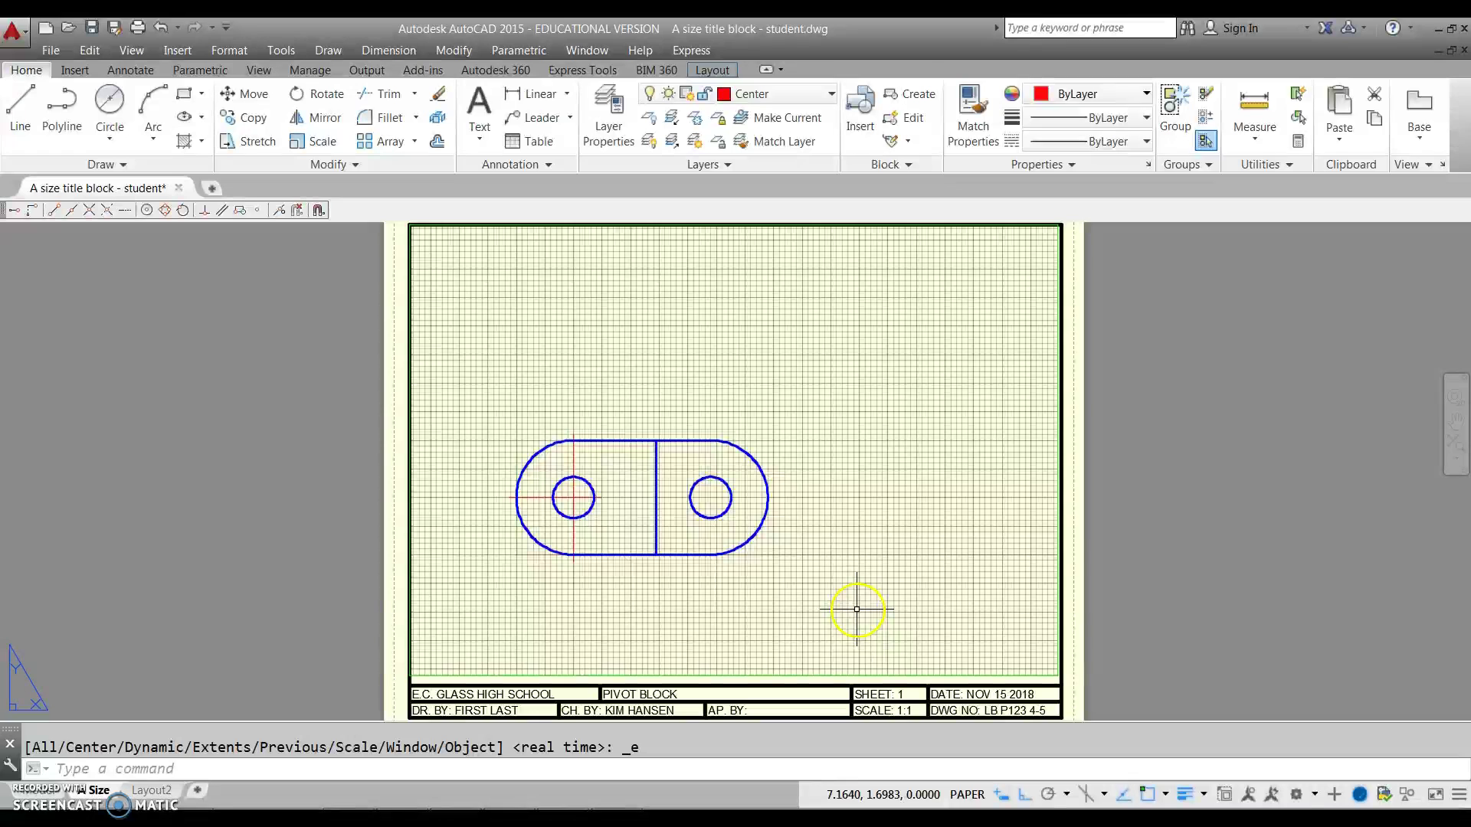
Activate the layout viewport's model space and bring the whole pivot block into its view.
{"action": "double_click", "coordinate": [841, 565]}
{"action": "scroll", "coordinate": [734, 557], "scroll_direction": "up", "scroll_amount": 4}
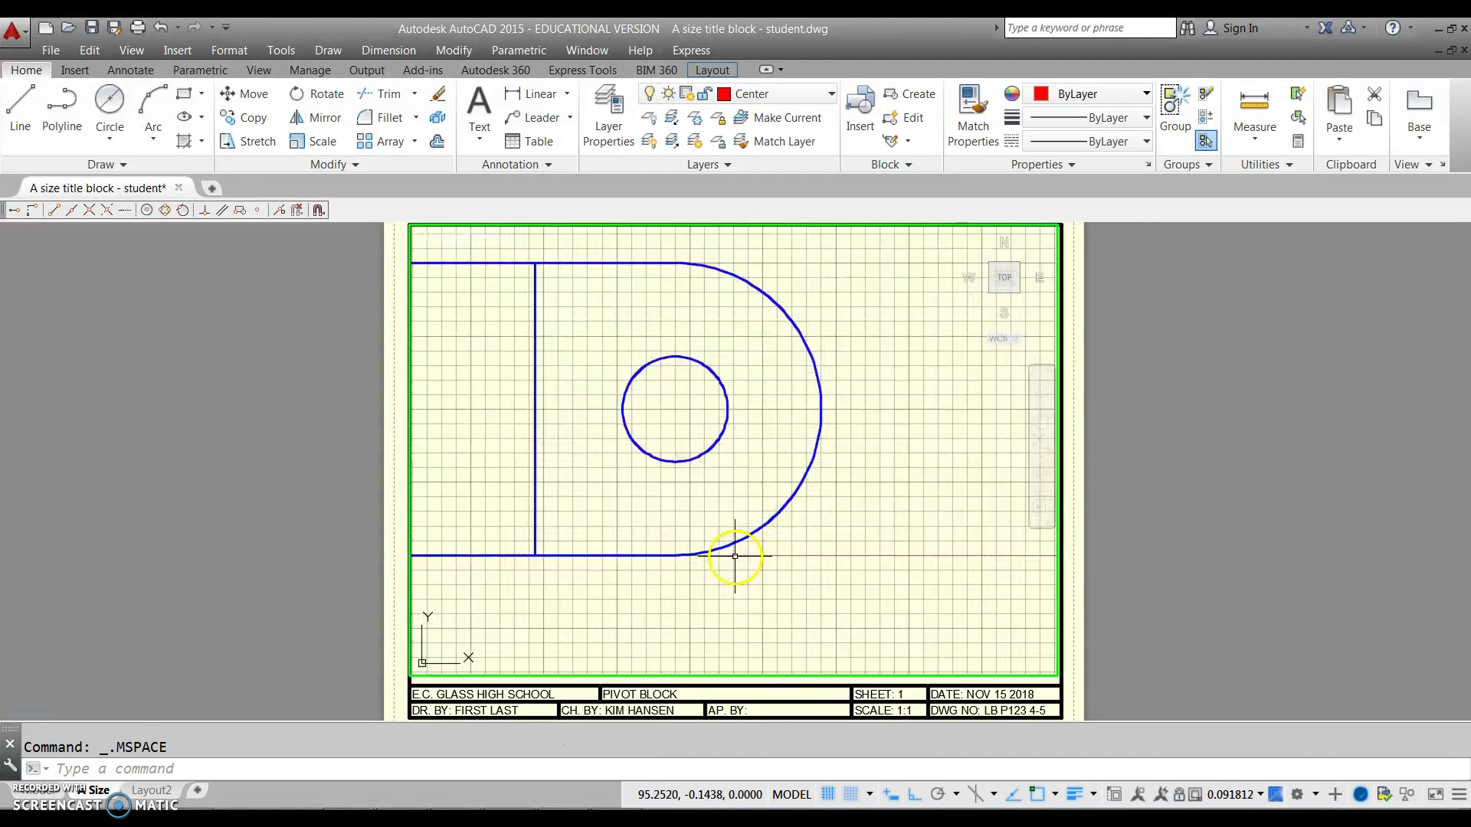
{"action": "scroll", "coordinate": [739, 545], "scroll_direction": "up", "scroll_amount": 2}
{"action": "scroll", "coordinate": [731, 475], "scroll_direction": "up", "scroll_amount": 1}
{"action": "scroll", "coordinate": [747, 462], "scroll_direction": "up", "scroll_amount": 1}
{"action": "scroll", "coordinate": [744, 448], "scroll_direction": "up", "scroll_amount": 1}
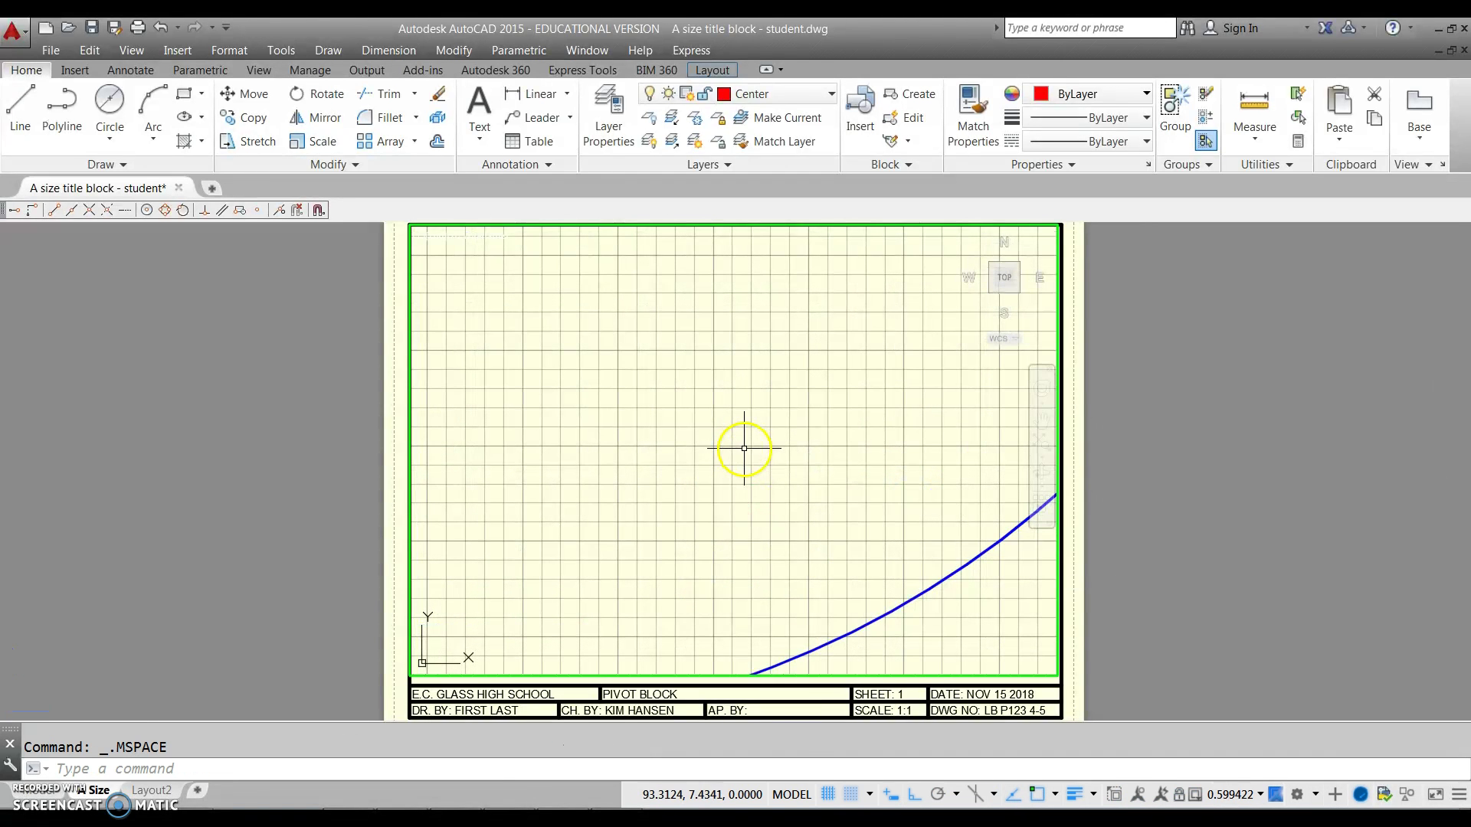
{"action": "scroll", "coordinate": [736, 441], "scroll_direction": "down", "scroll_amount": 2}
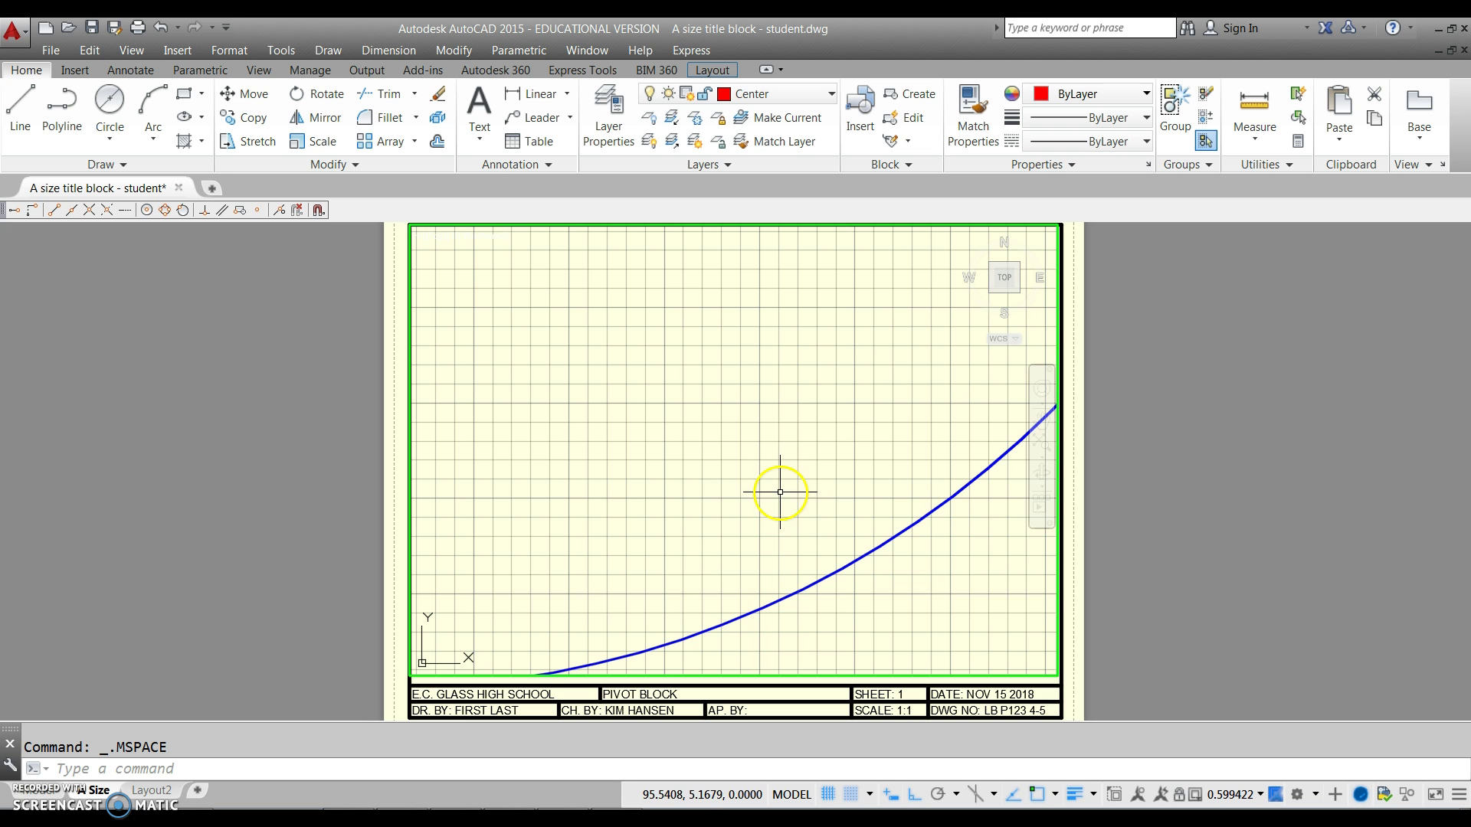
{"action": "middle_click", "coordinate": [768, 464]}
{"action": "middle_click", "coordinate": [768, 464]}
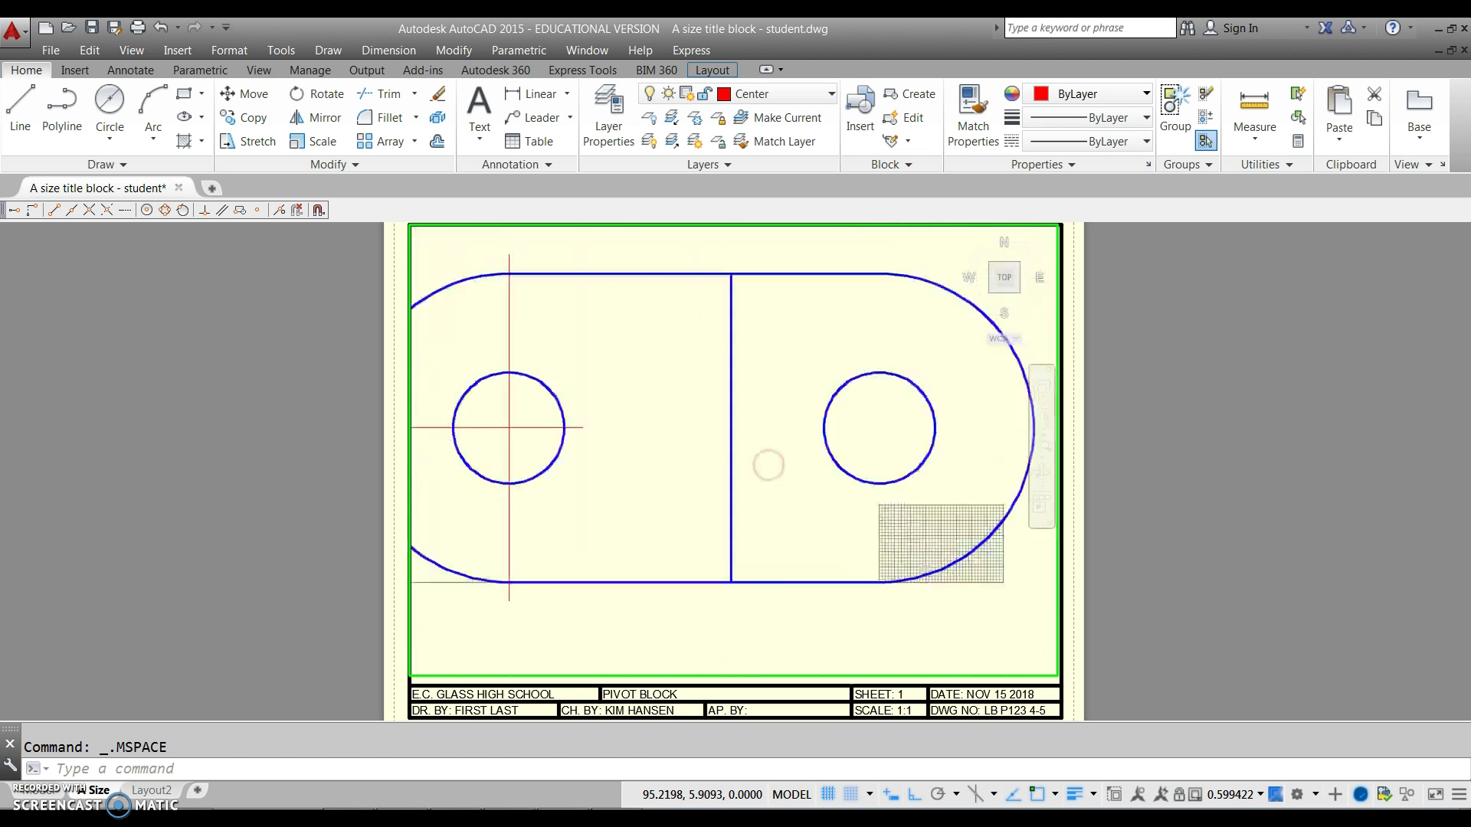
{"action": "scroll", "coordinate": [788, 462], "scroll_direction": "down", "scroll_amount": 6}
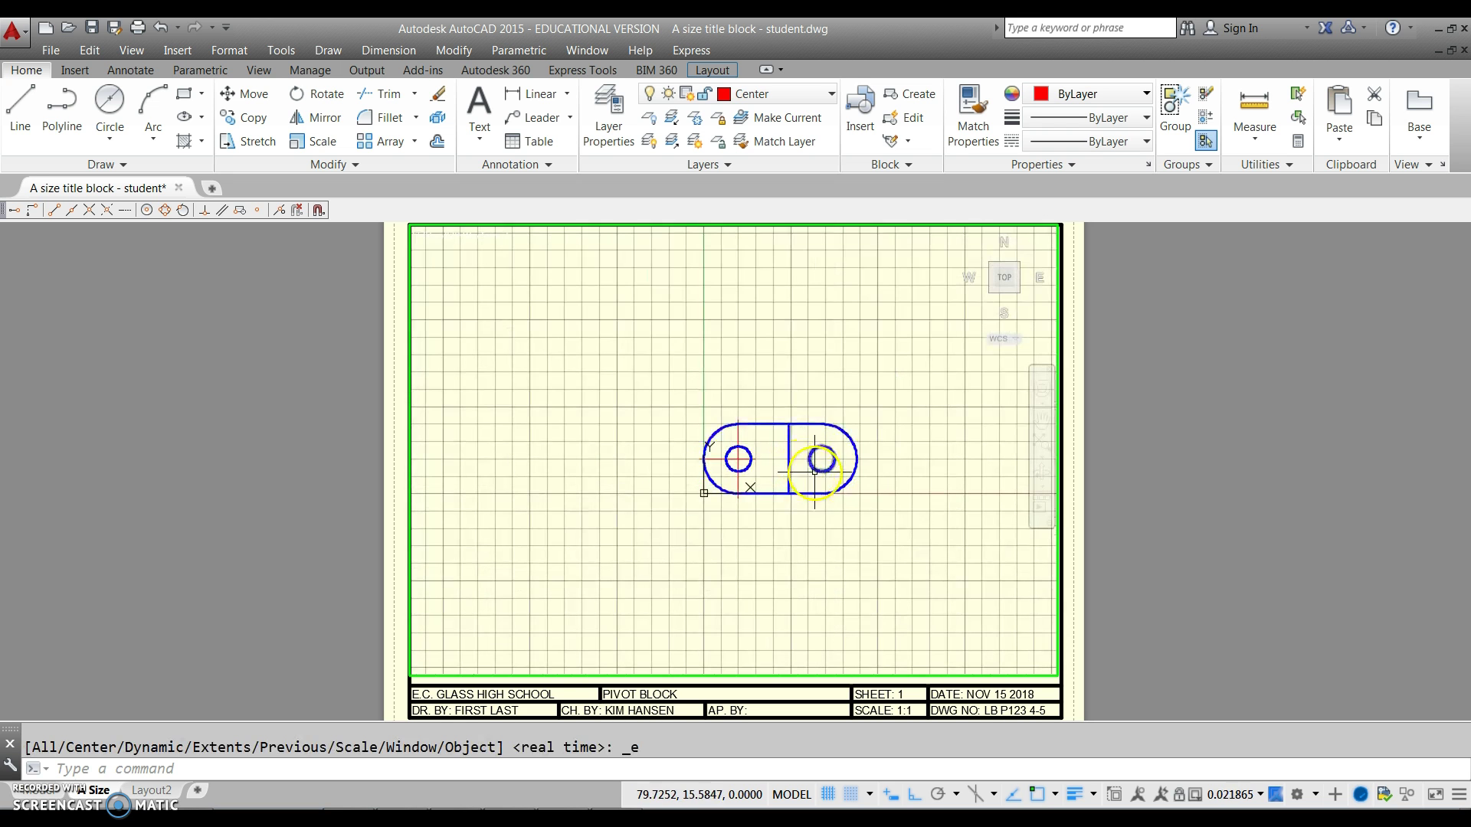
{"action": "middle_click_drag", "start_coordinate": [816, 487], "coordinate": [655, 553]}
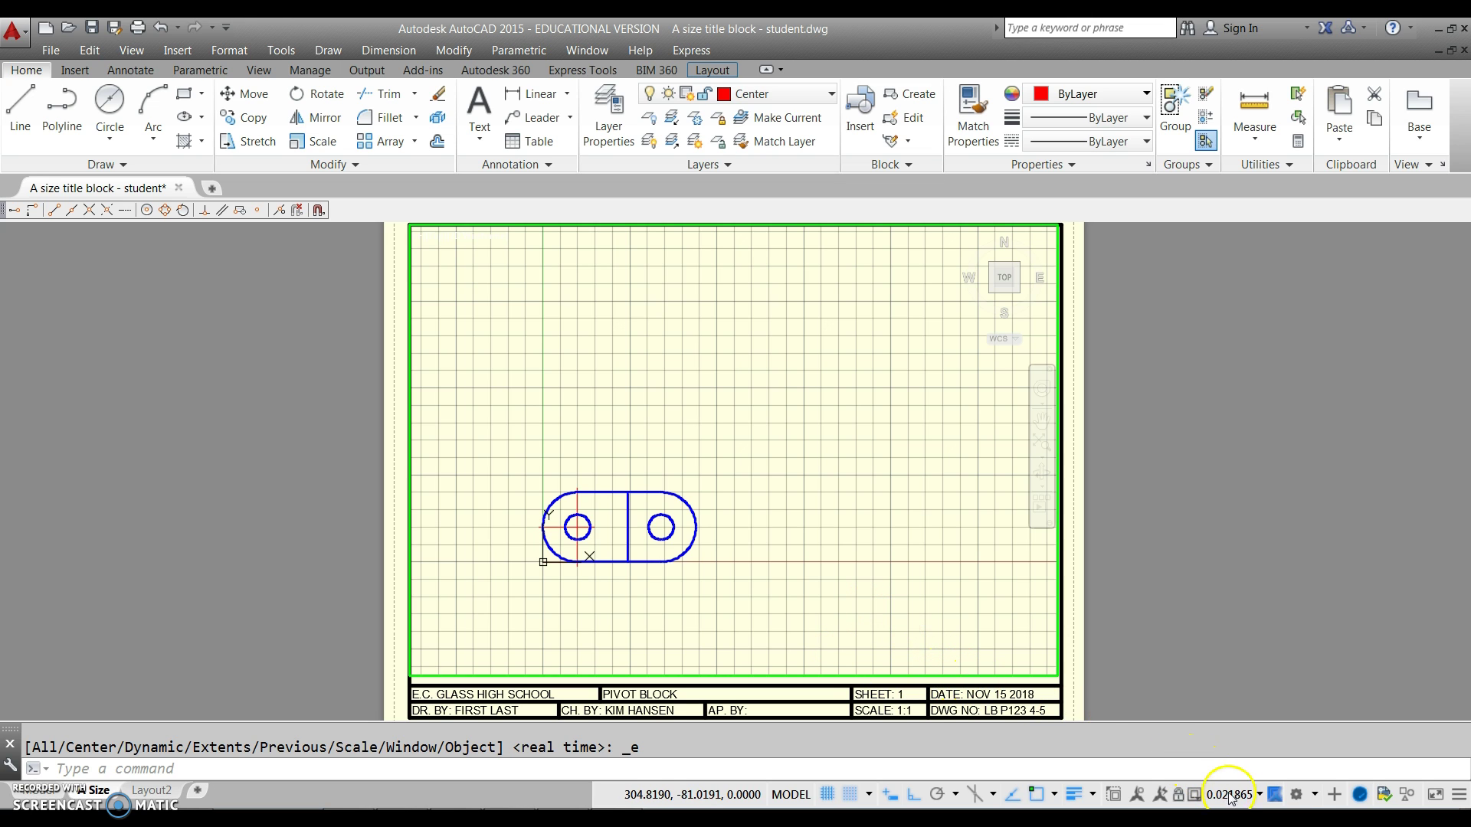
Try setting the viewport scale to 1:1, and restore the view to the pivot block's extents.
{"action": "left_click", "coordinate": [1257, 796]}
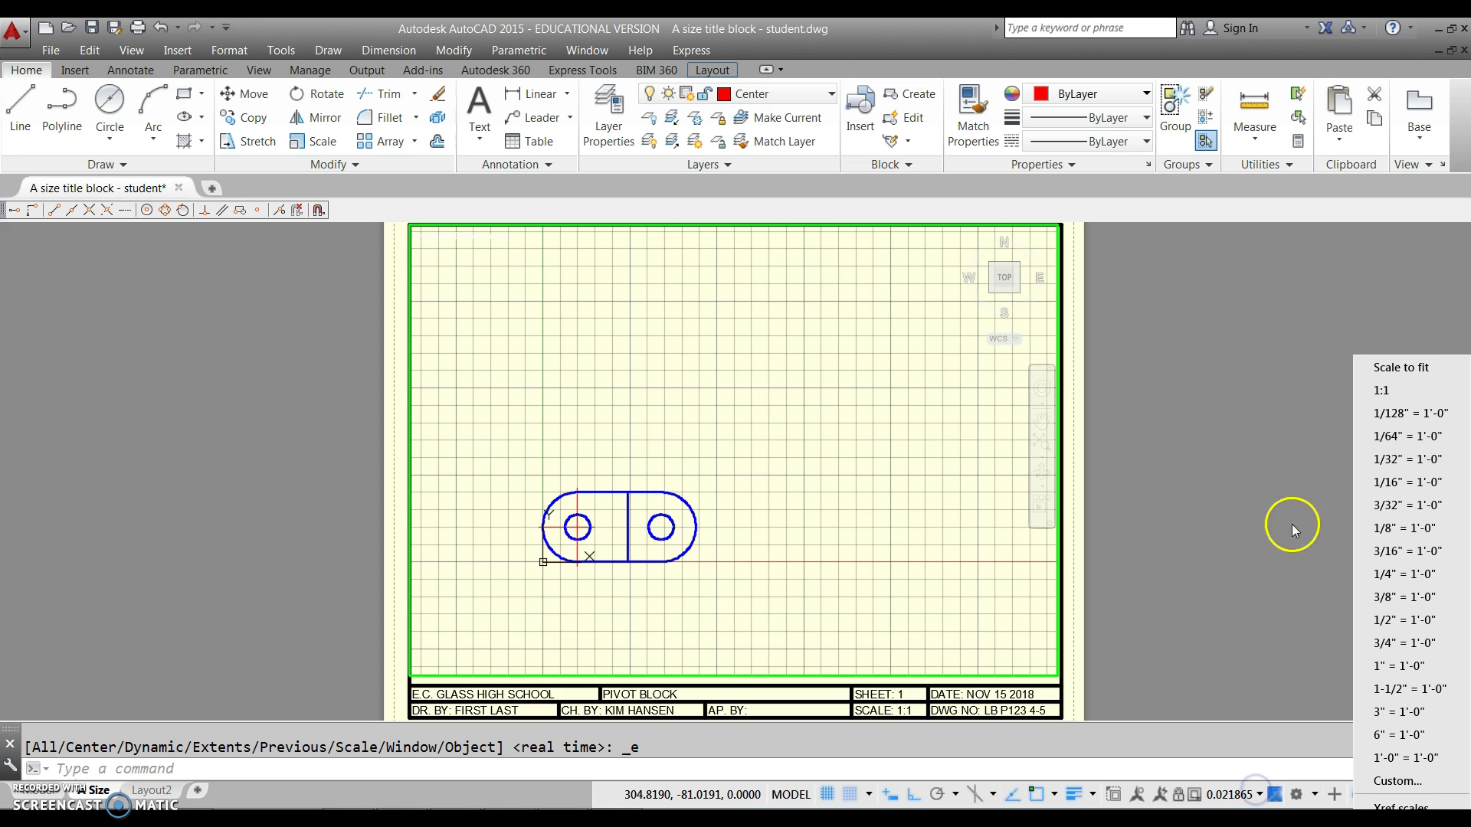
{"action": "left_click", "coordinate": [1386, 391]}
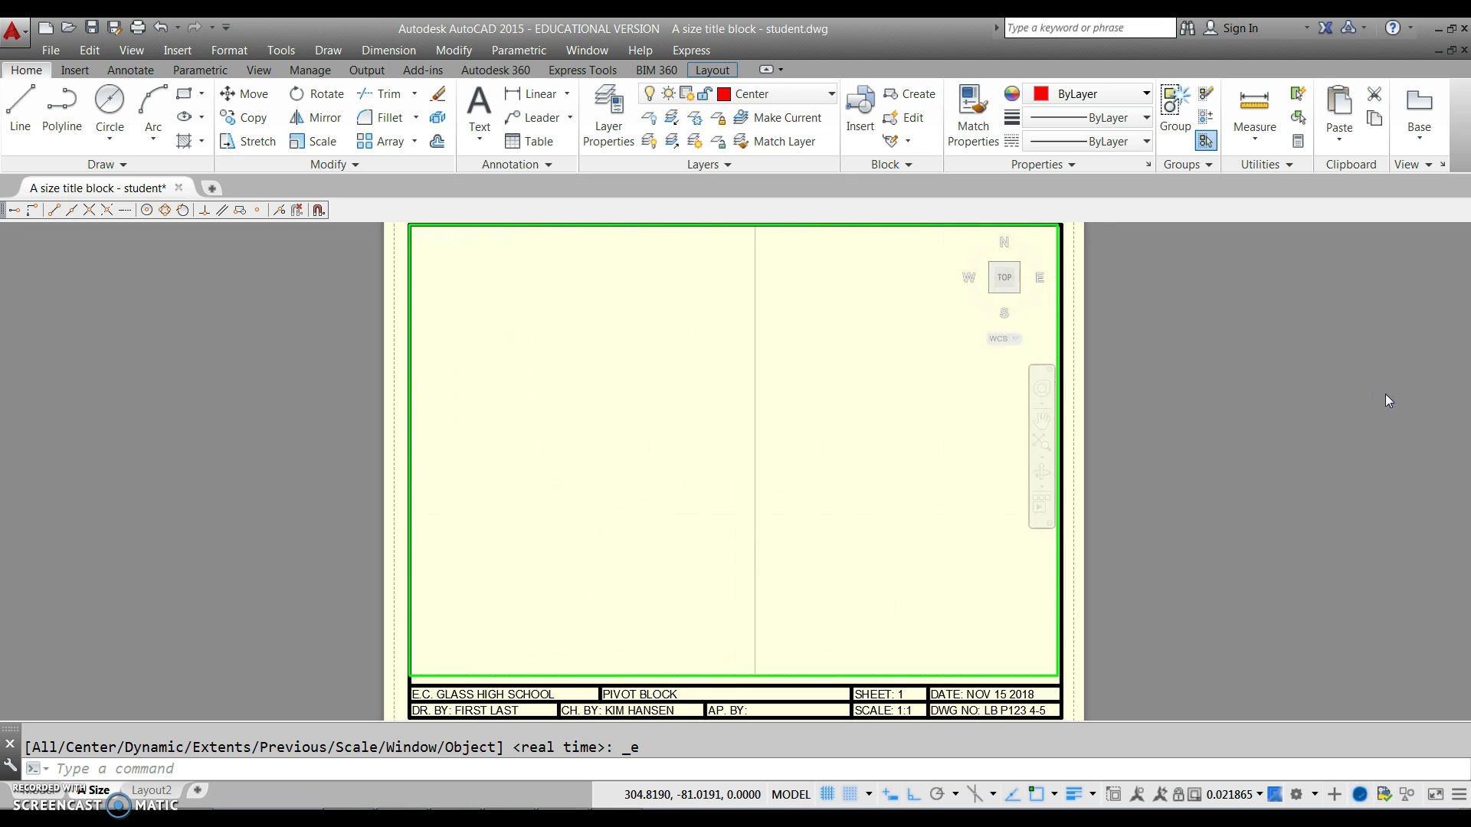
{"action": "middle_click_drag", "start_coordinate": [652, 530], "coordinate": [712, 531]}
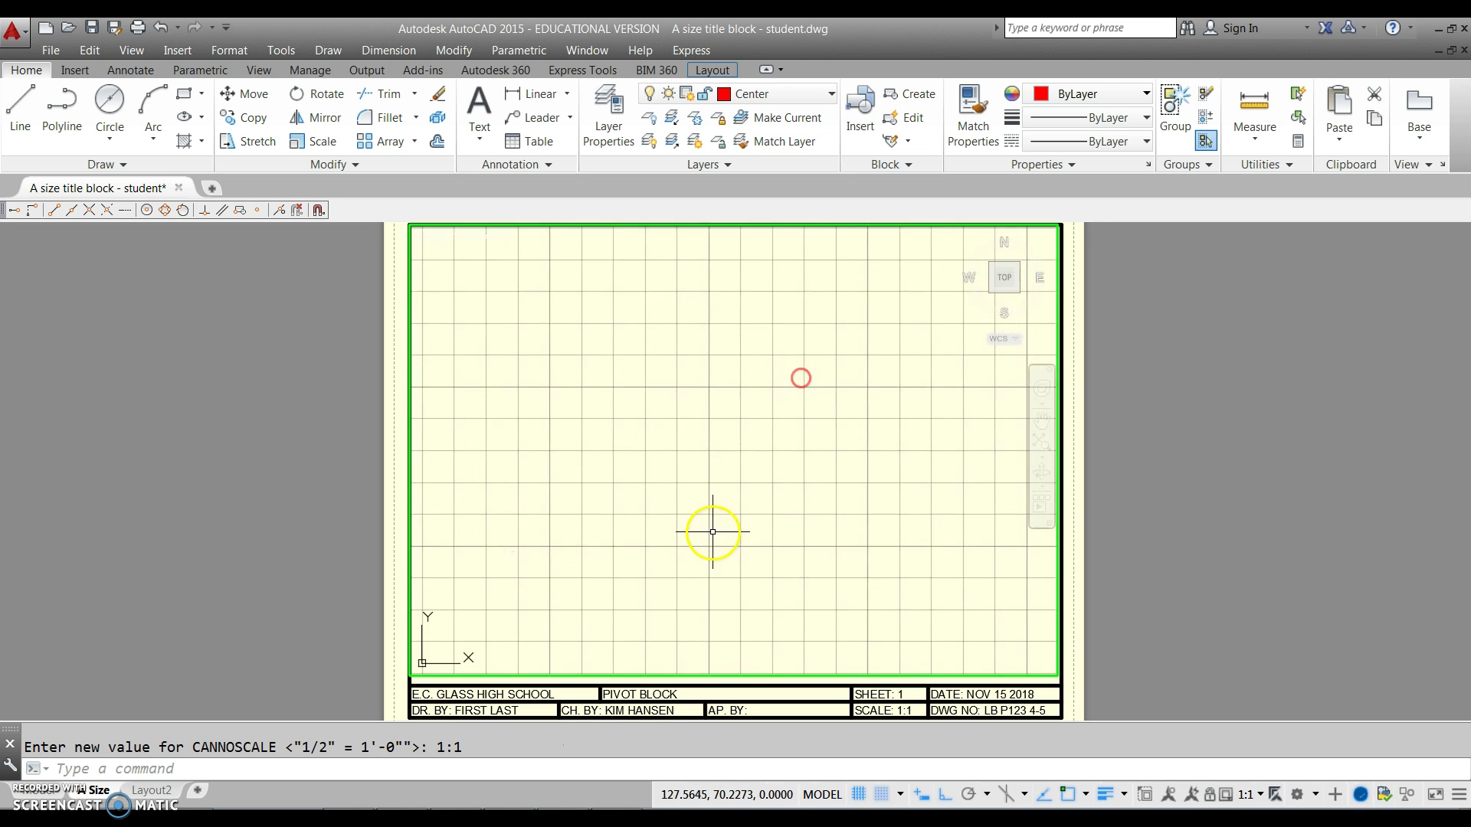
{"action": "left_click", "coordinate": [1257, 795]}
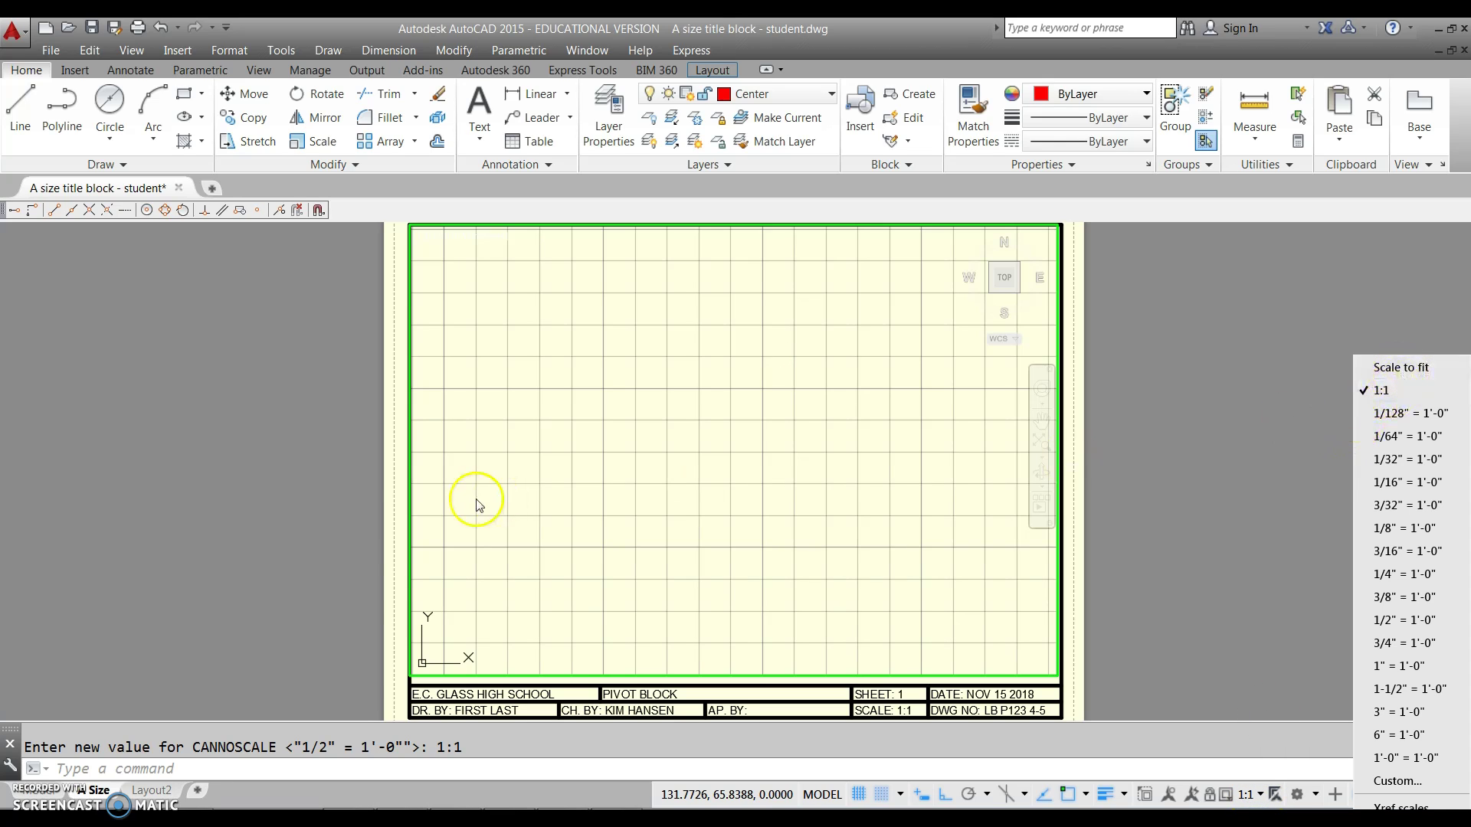
{"action": "left_click", "coordinate": [579, 507]}
{"action": "middle_click_drag", "start_coordinate": [655, 455], "coordinate": [657, 456]}
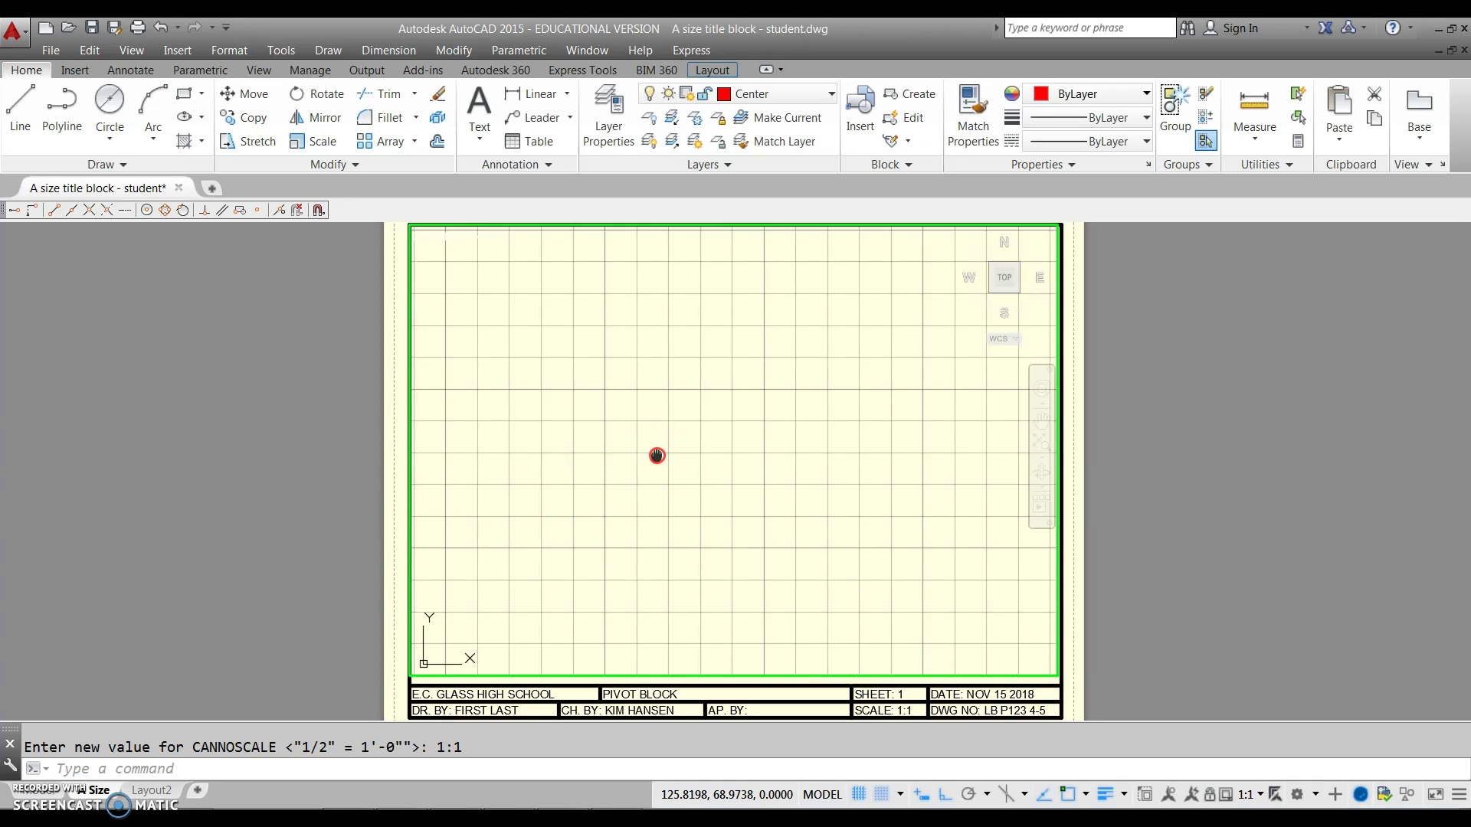
{"action": "middle_click", "coordinate": [714, 470]}
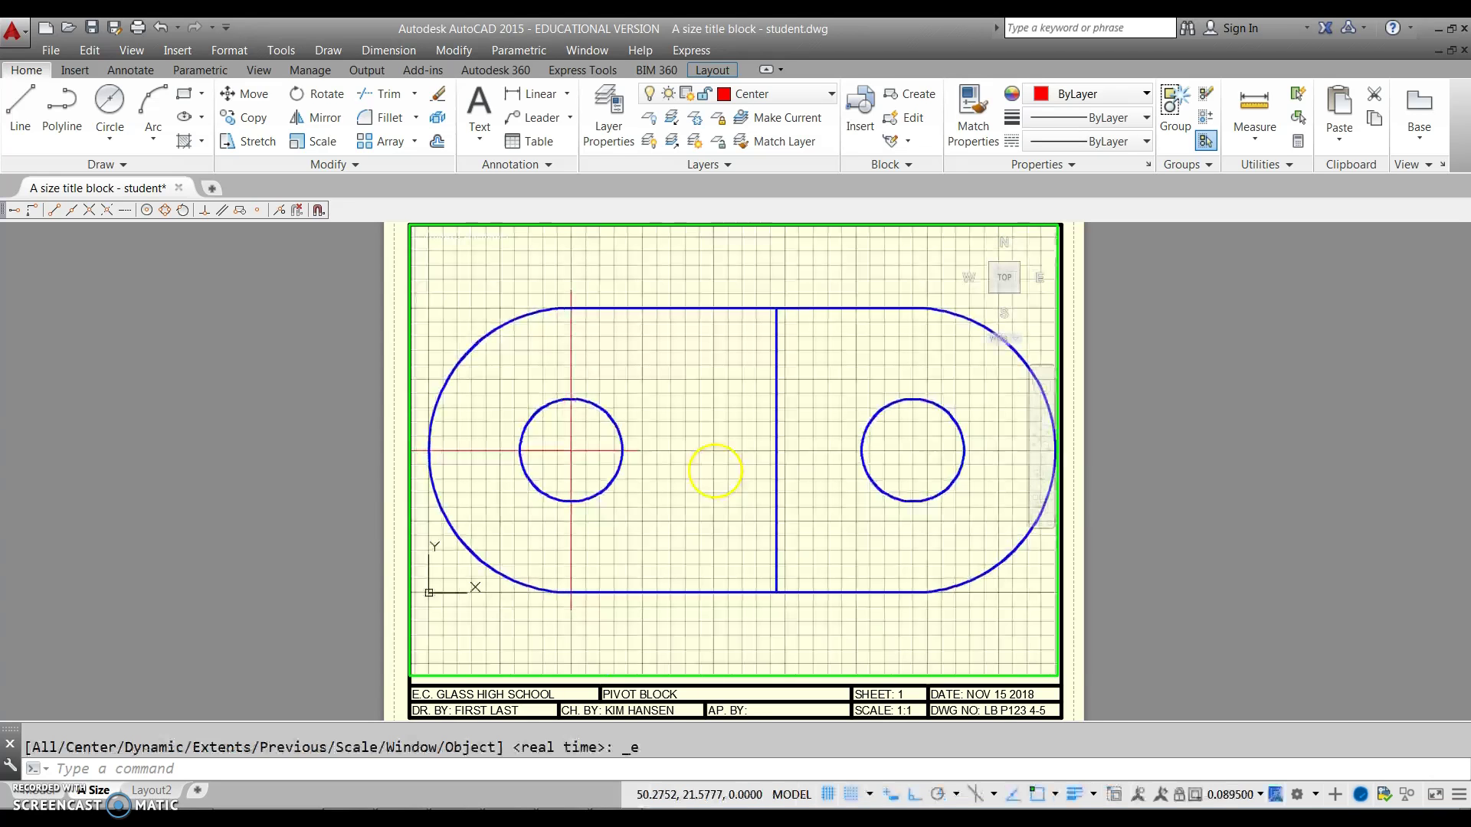
Add a custom drawing scale named .03937=1, with .03937 paper units equal to 1 drawing unit.
{"action": "left_click", "coordinate": [1266, 799]}
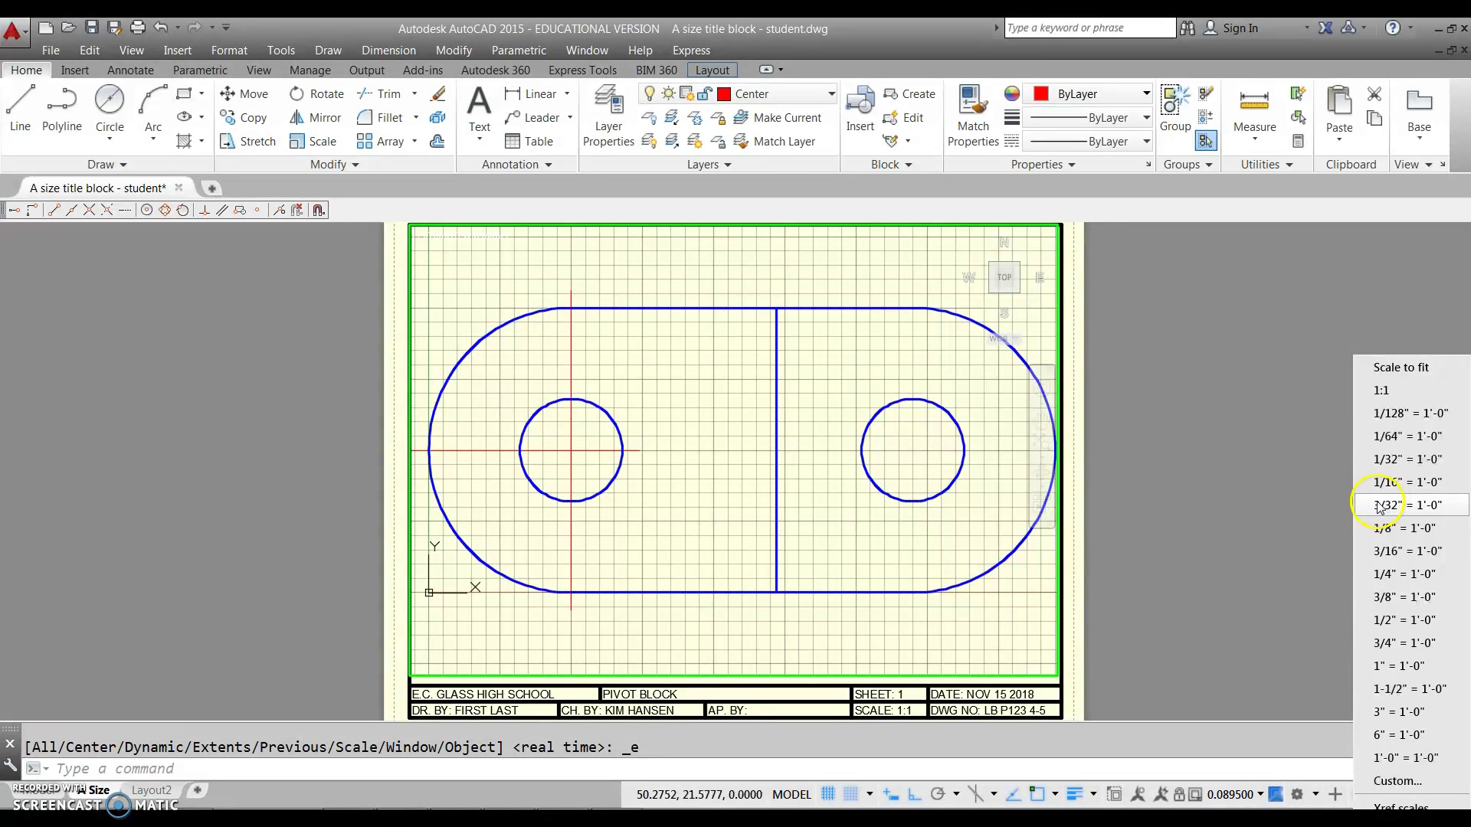
{"action": "left_click", "coordinate": [1390, 782]}
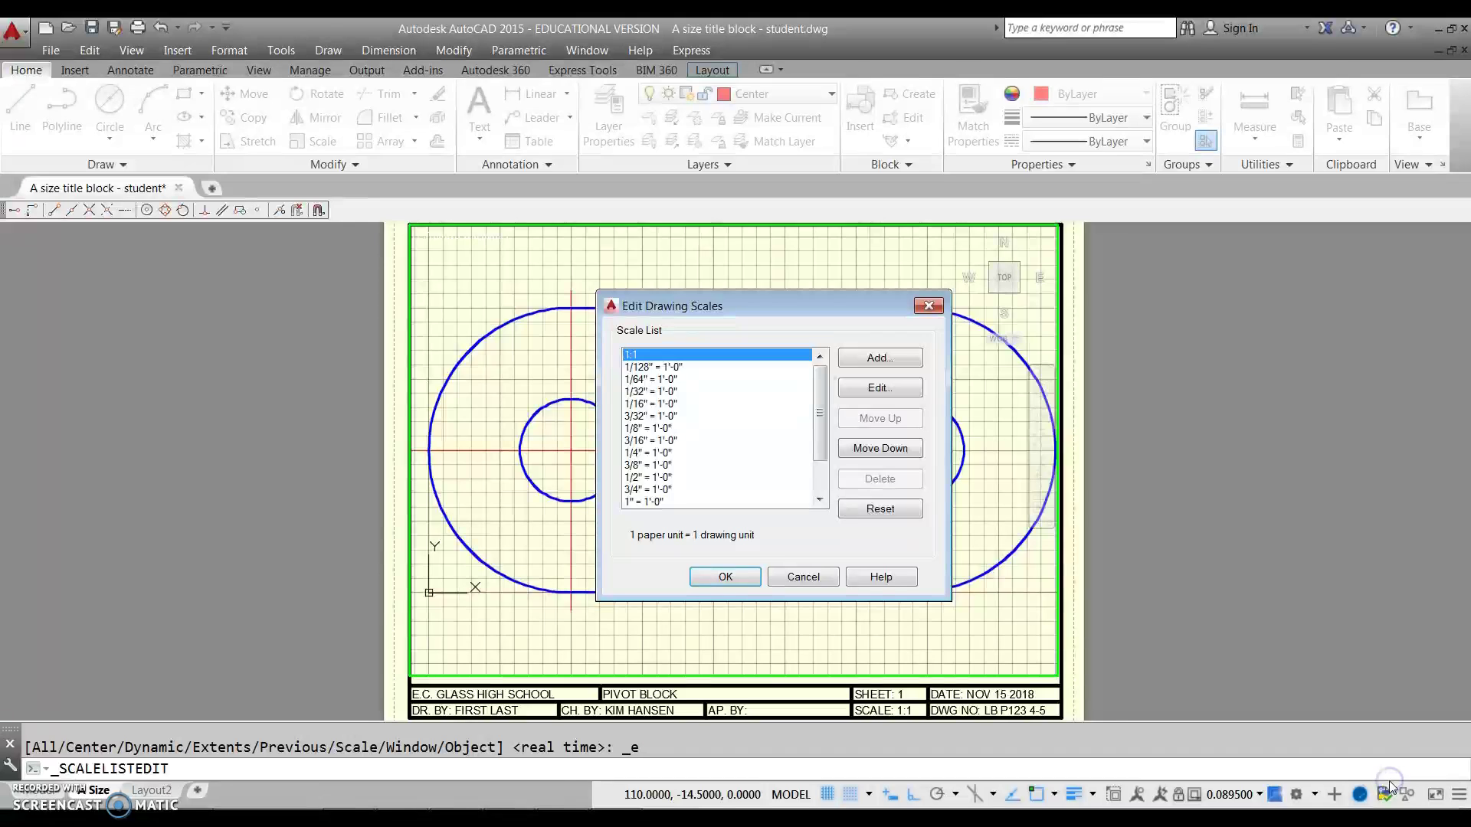
{"action": "left_click", "coordinate": [910, 367]}
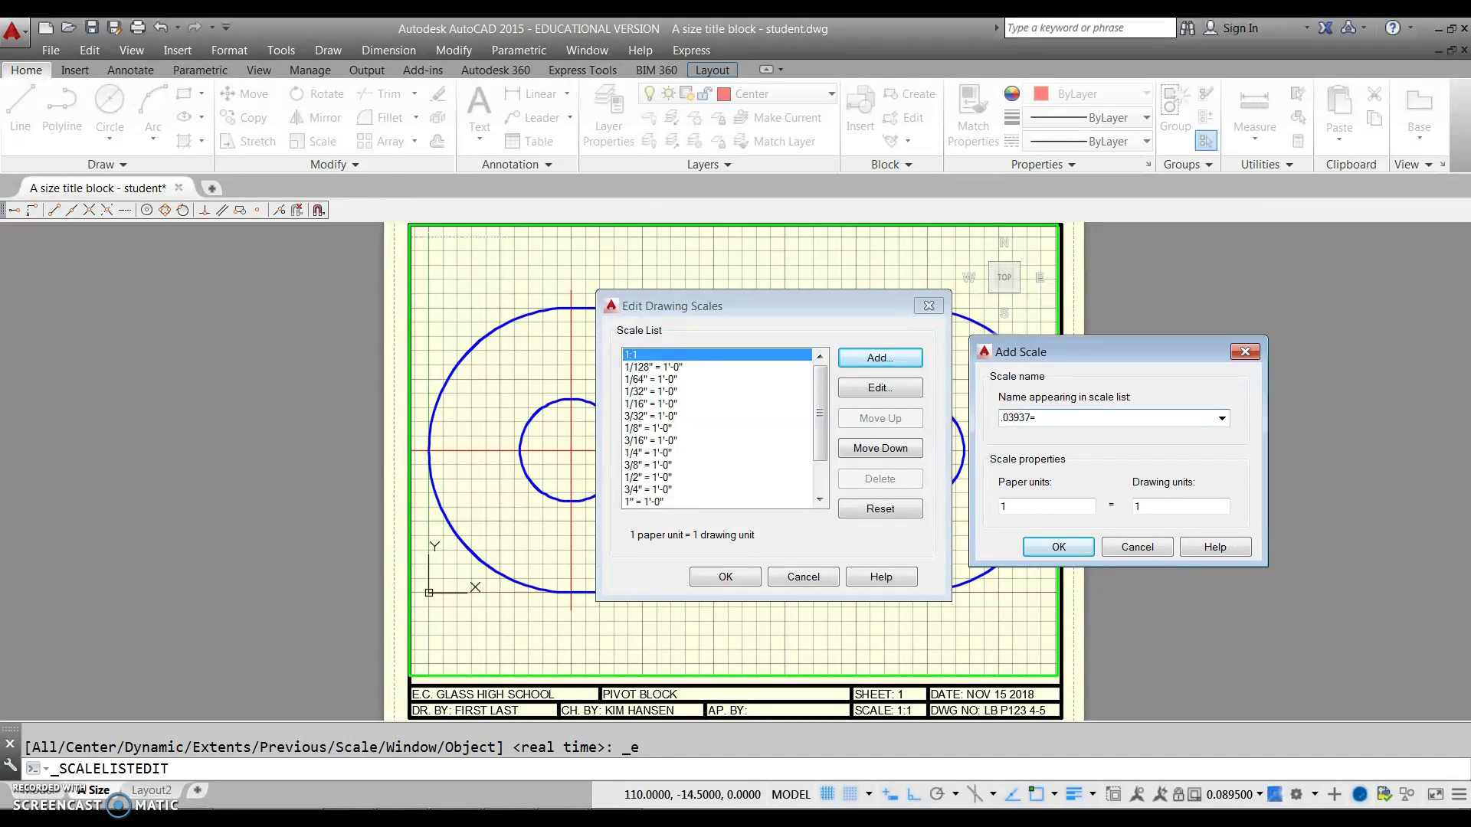
{"action": "double_click", "coordinate": [1048, 504]}
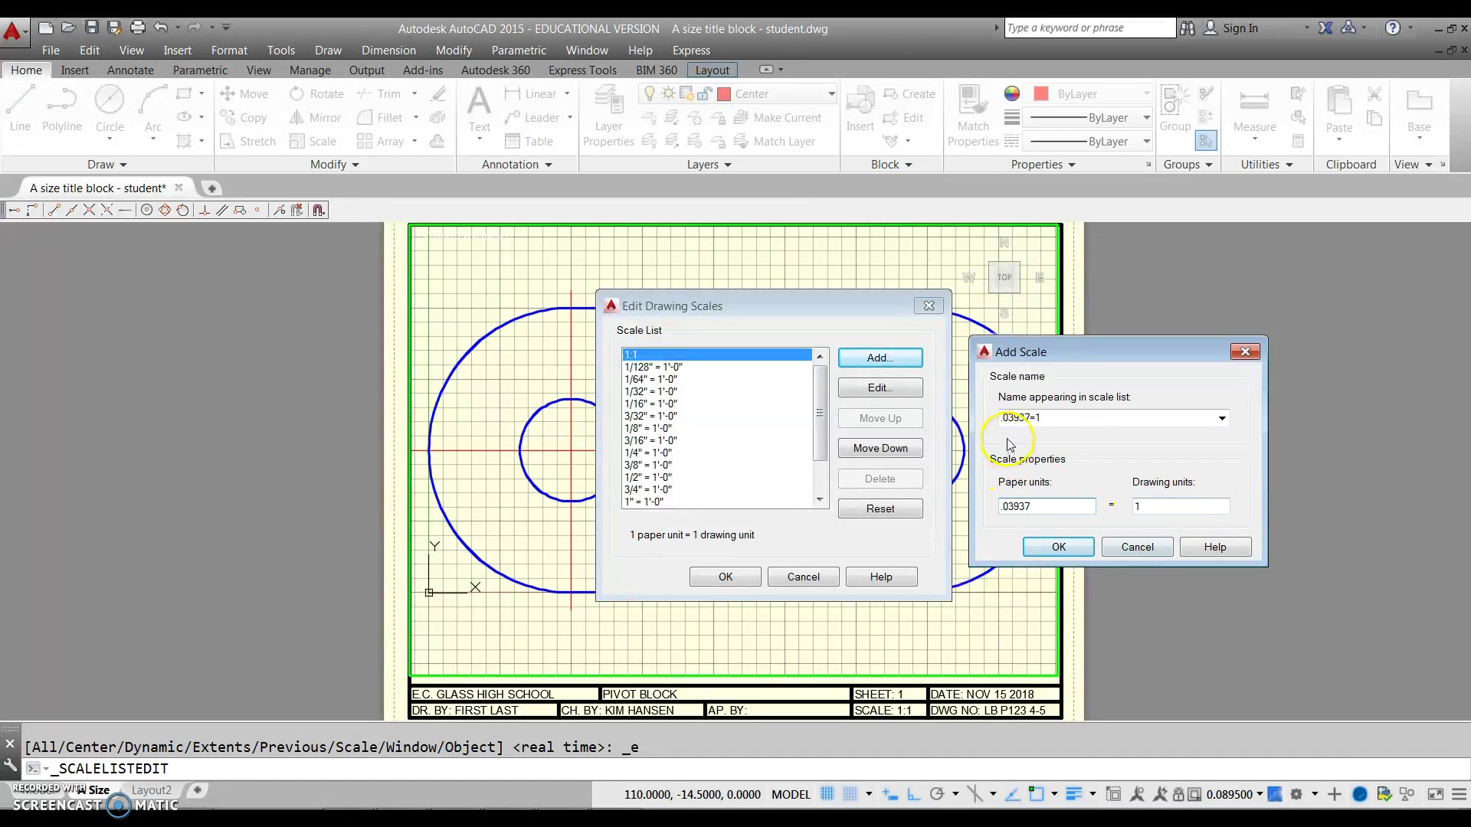
{"action": "left_click", "coordinate": [1061, 550]}
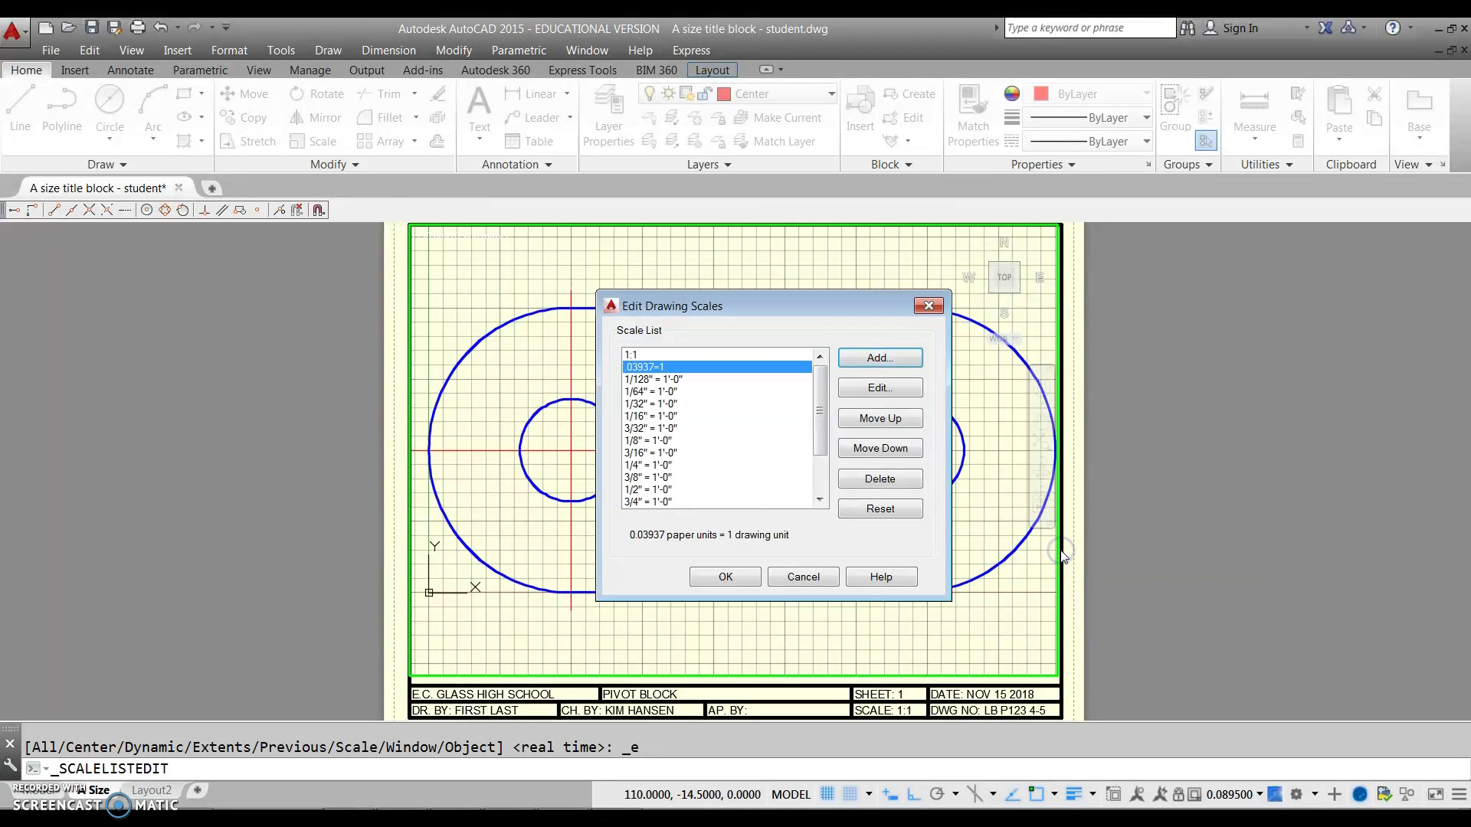
{"action": "left_click", "coordinate": [723, 579]}
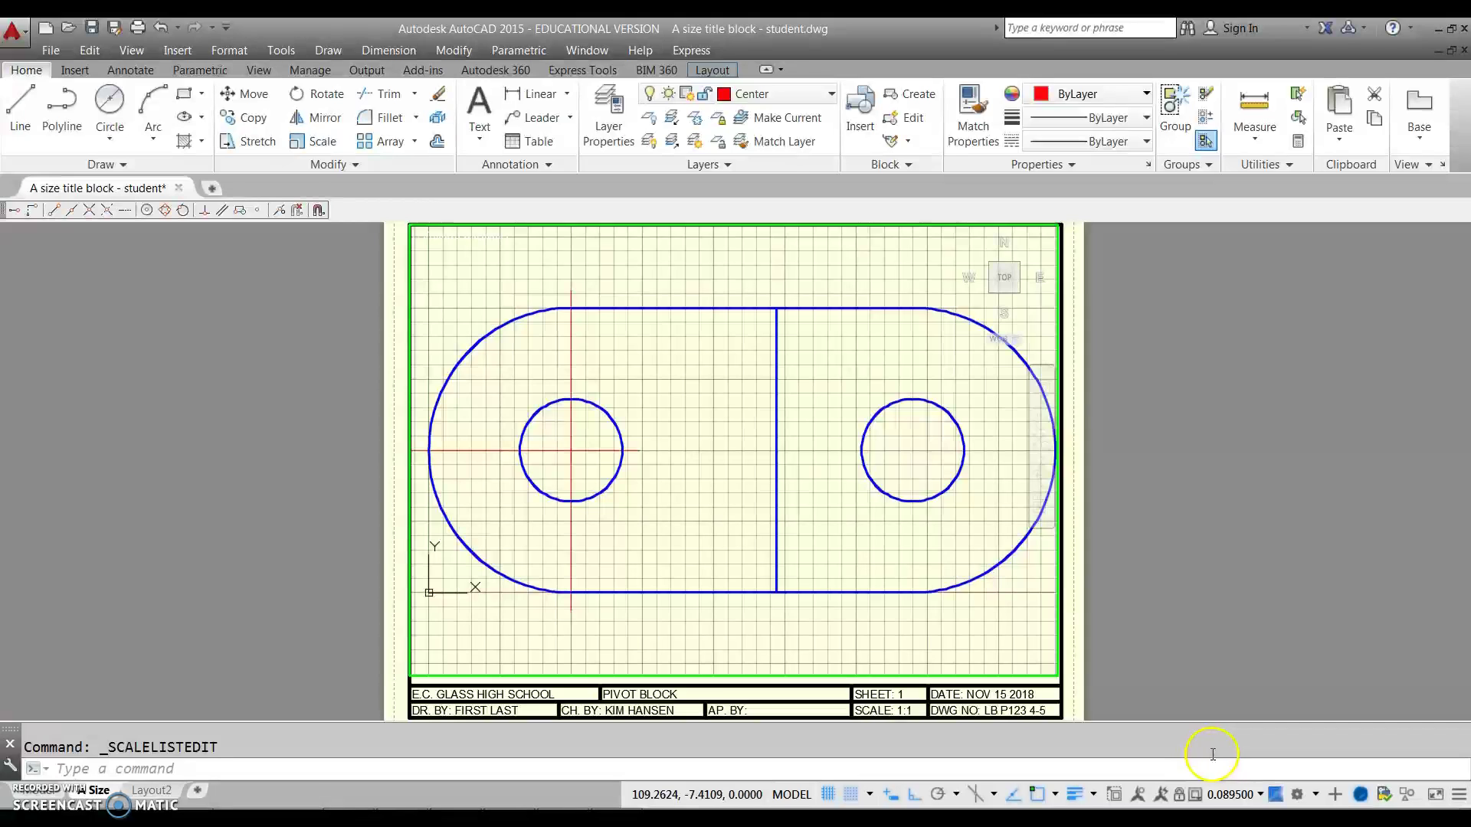
{"action": "key", "text": "Escape"}
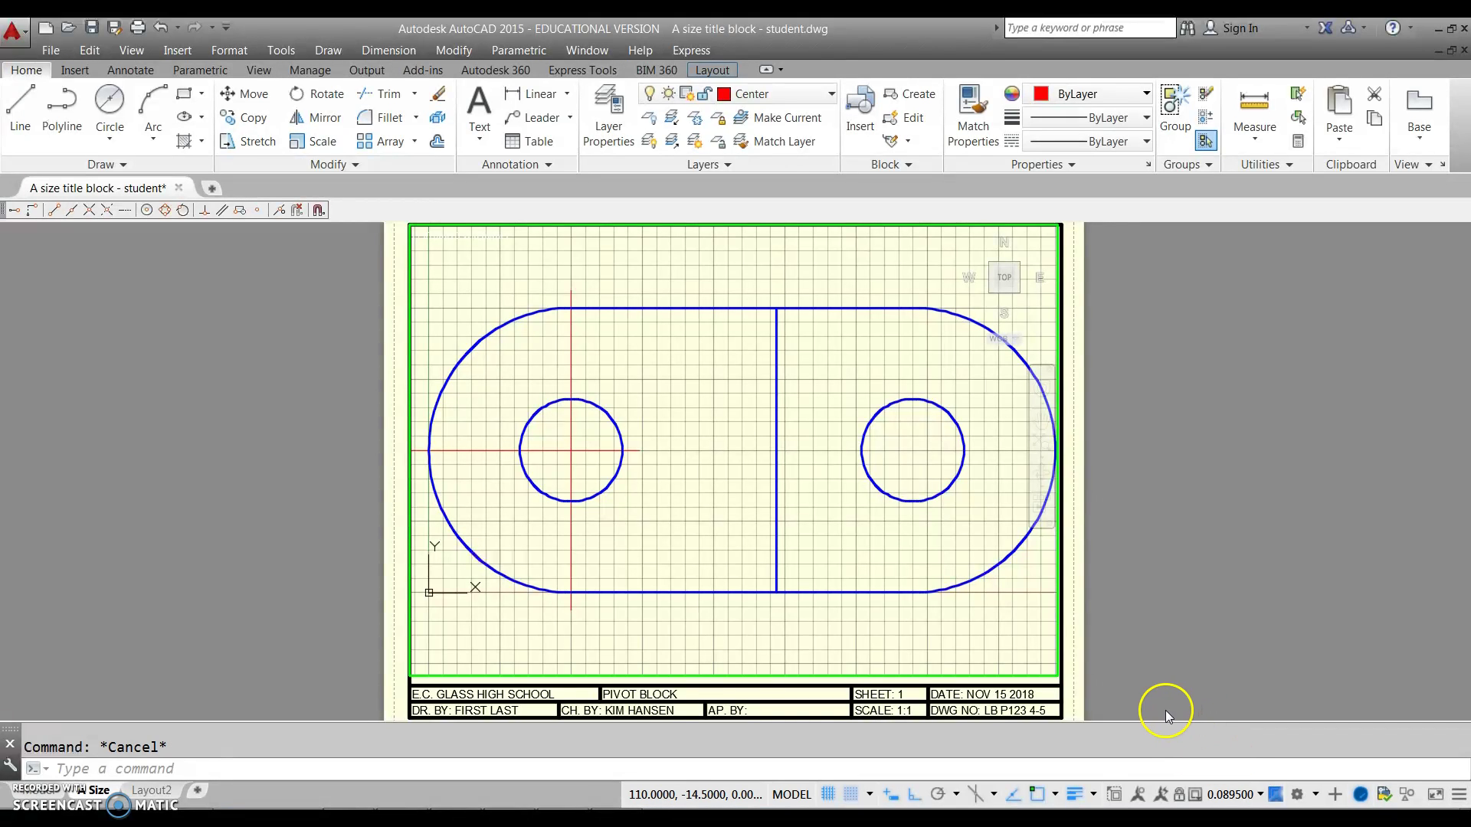
Set the viewport scale to .03937=1 and position the pivot block in the sheet's lower-left area.
{"action": "left_click", "coordinate": [1260, 796]}
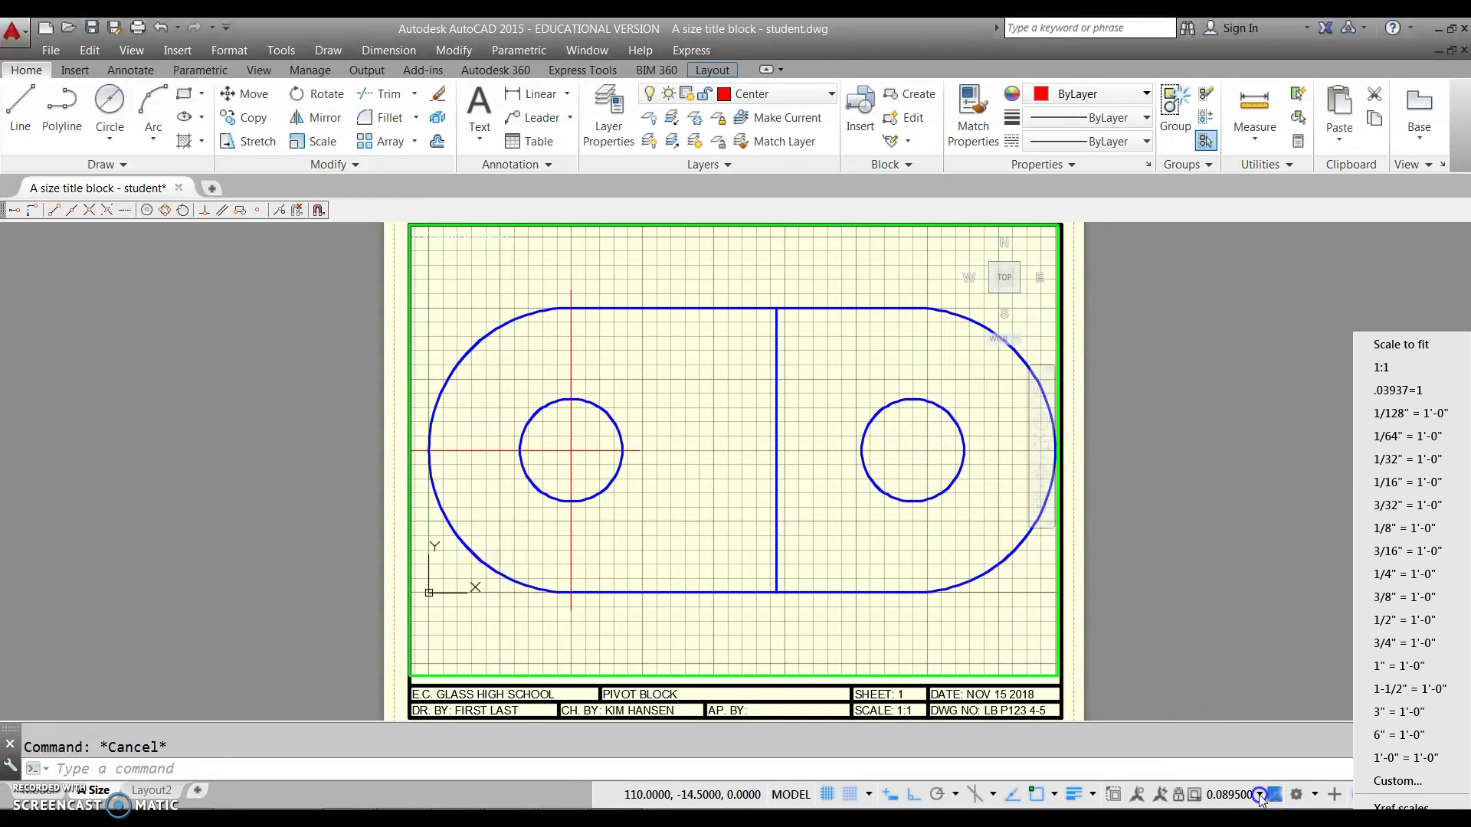
{"action": "left_click", "coordinate": [1397, 392]}
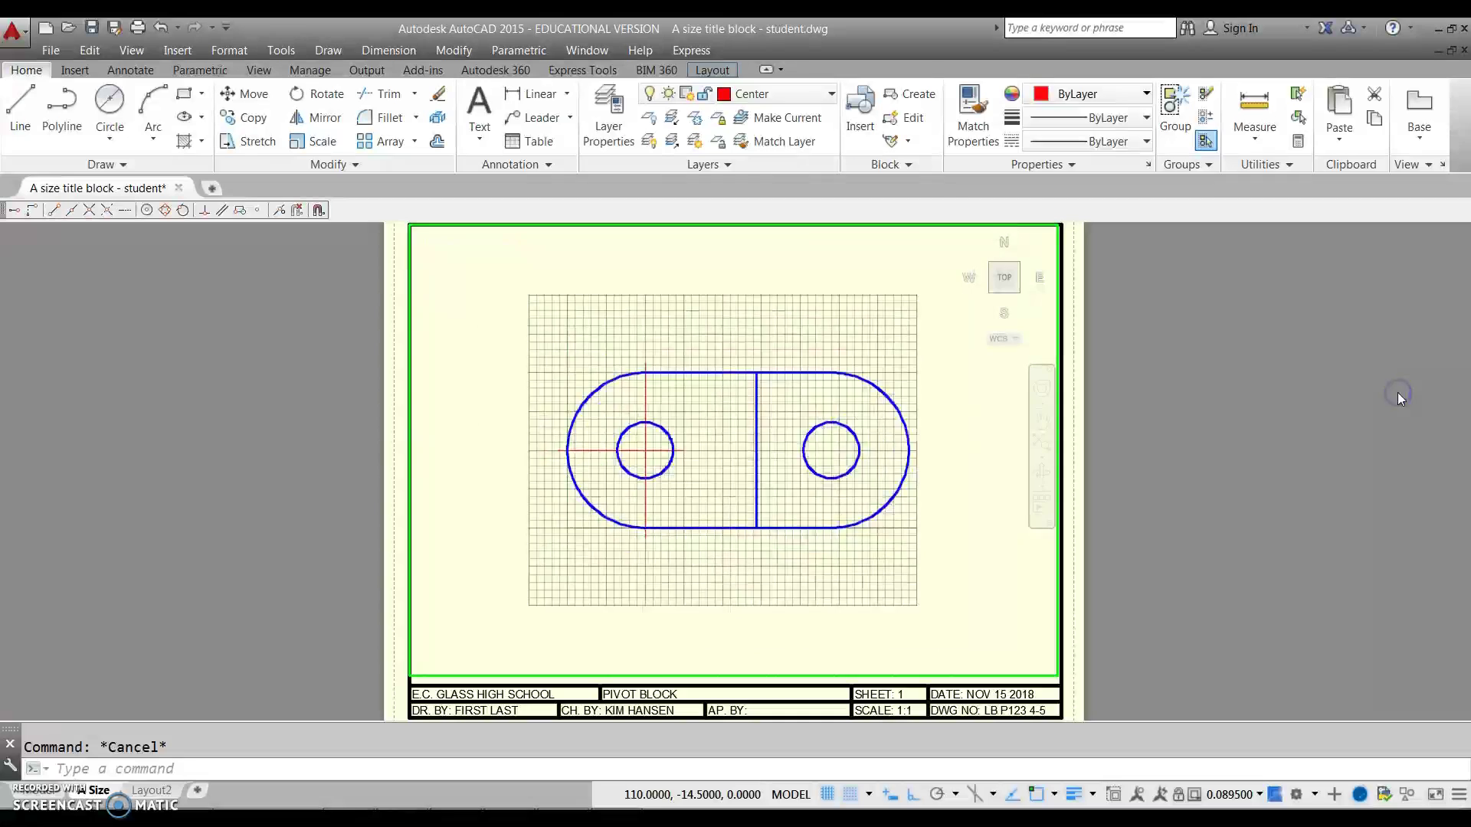
{"action": "middle_click_drag", "start_coordinate": [772, 475], "coordinate": [679, 552]}
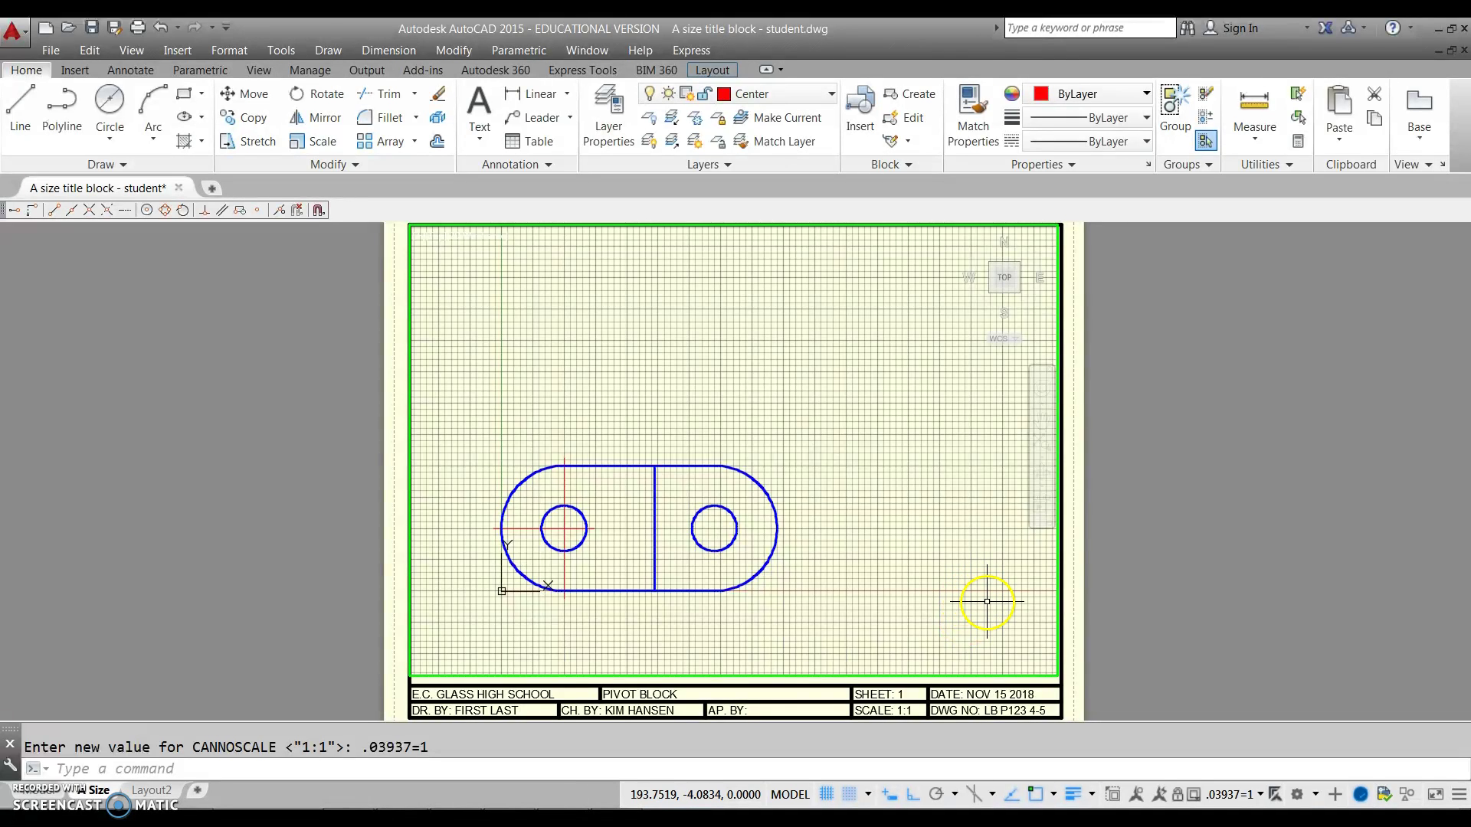
Toggle the layout between paper space and model space, finishing in the viewport's model space.
{"action": "double_click", "coordinate": [1073, 601]}
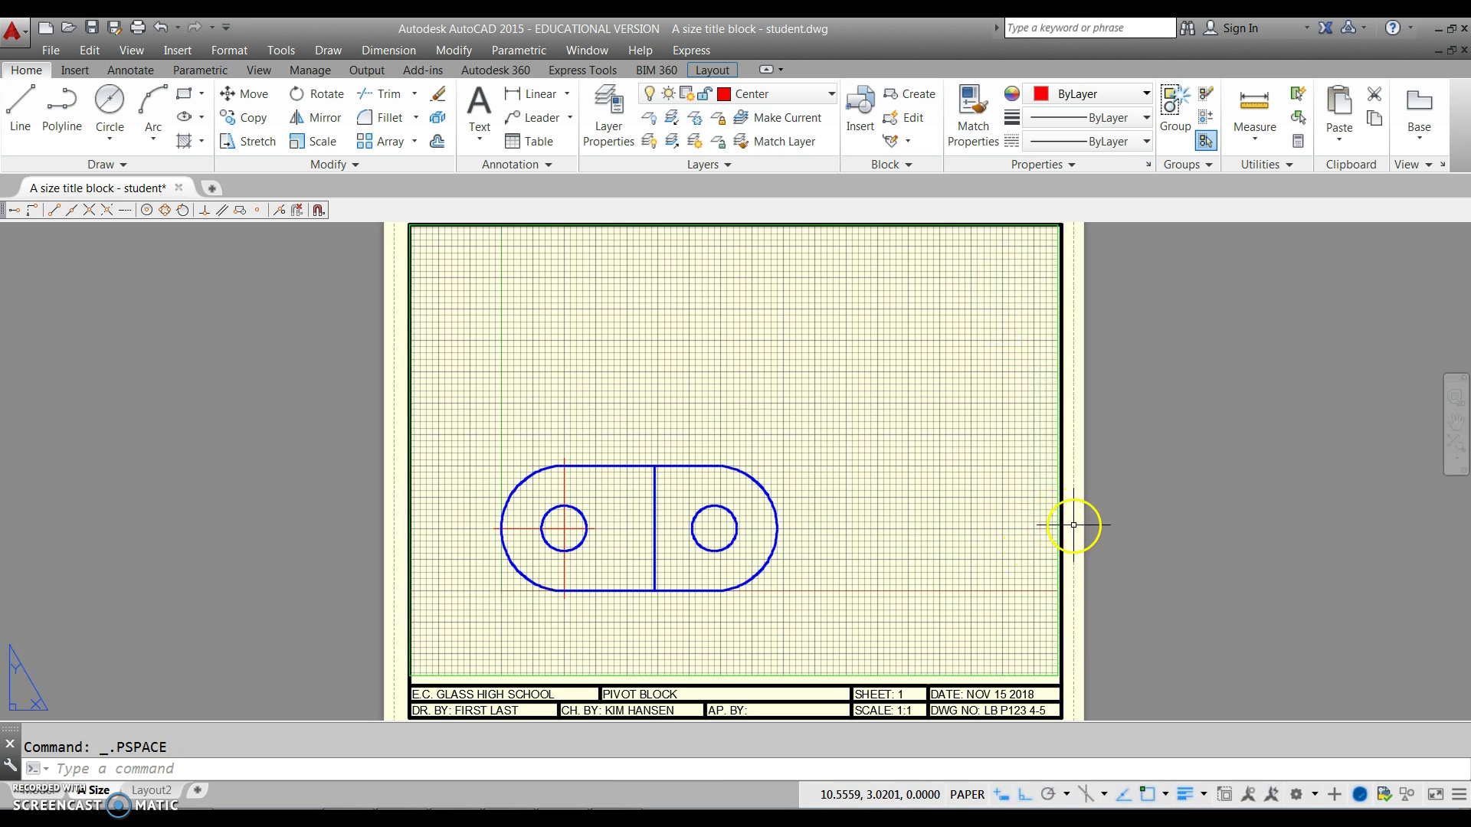
{"action": "left_click", "coordinate": [966, 794]}
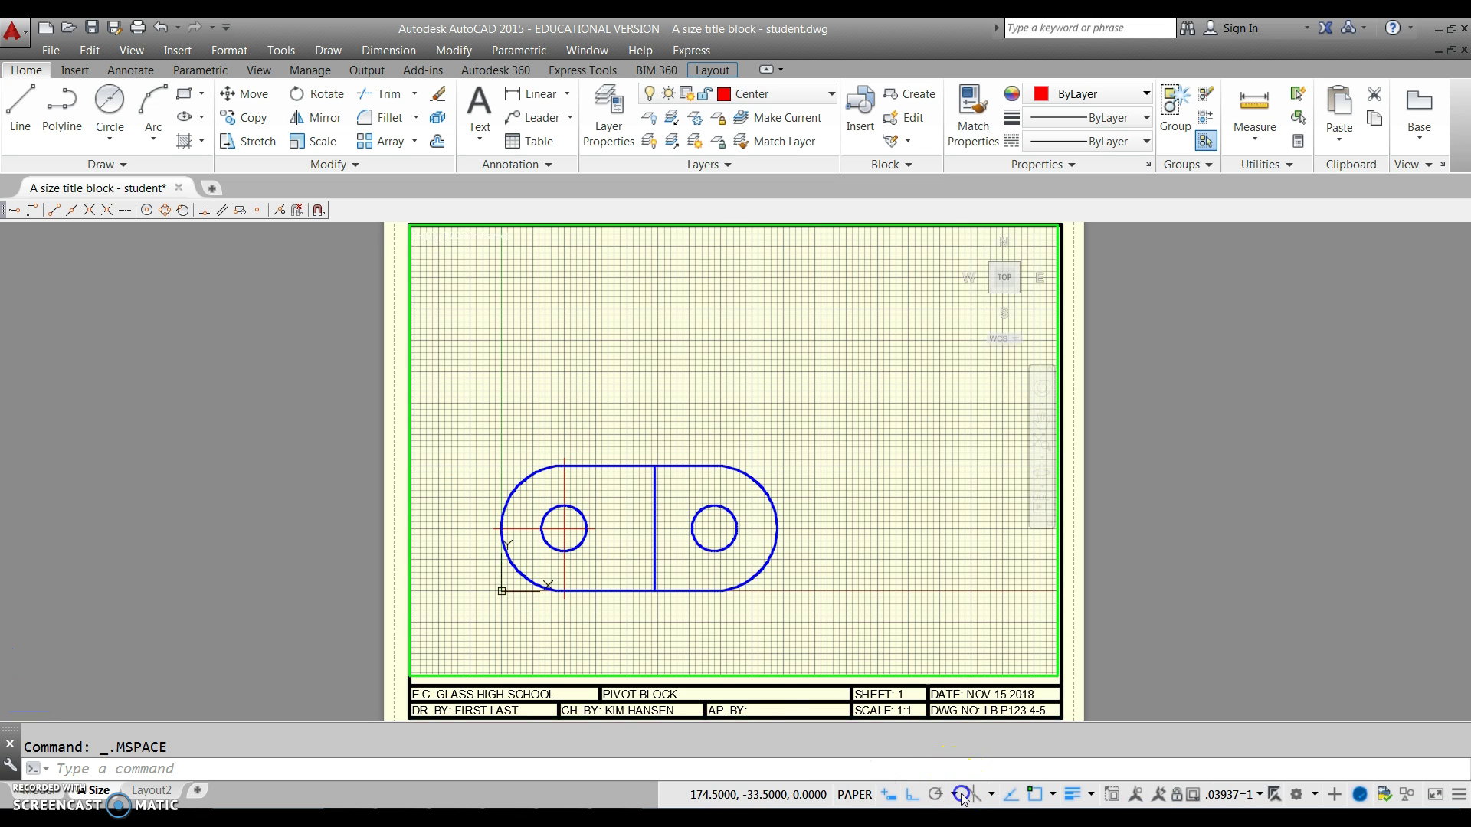
{"action": "left_click", "coordinate": [788, 797]}
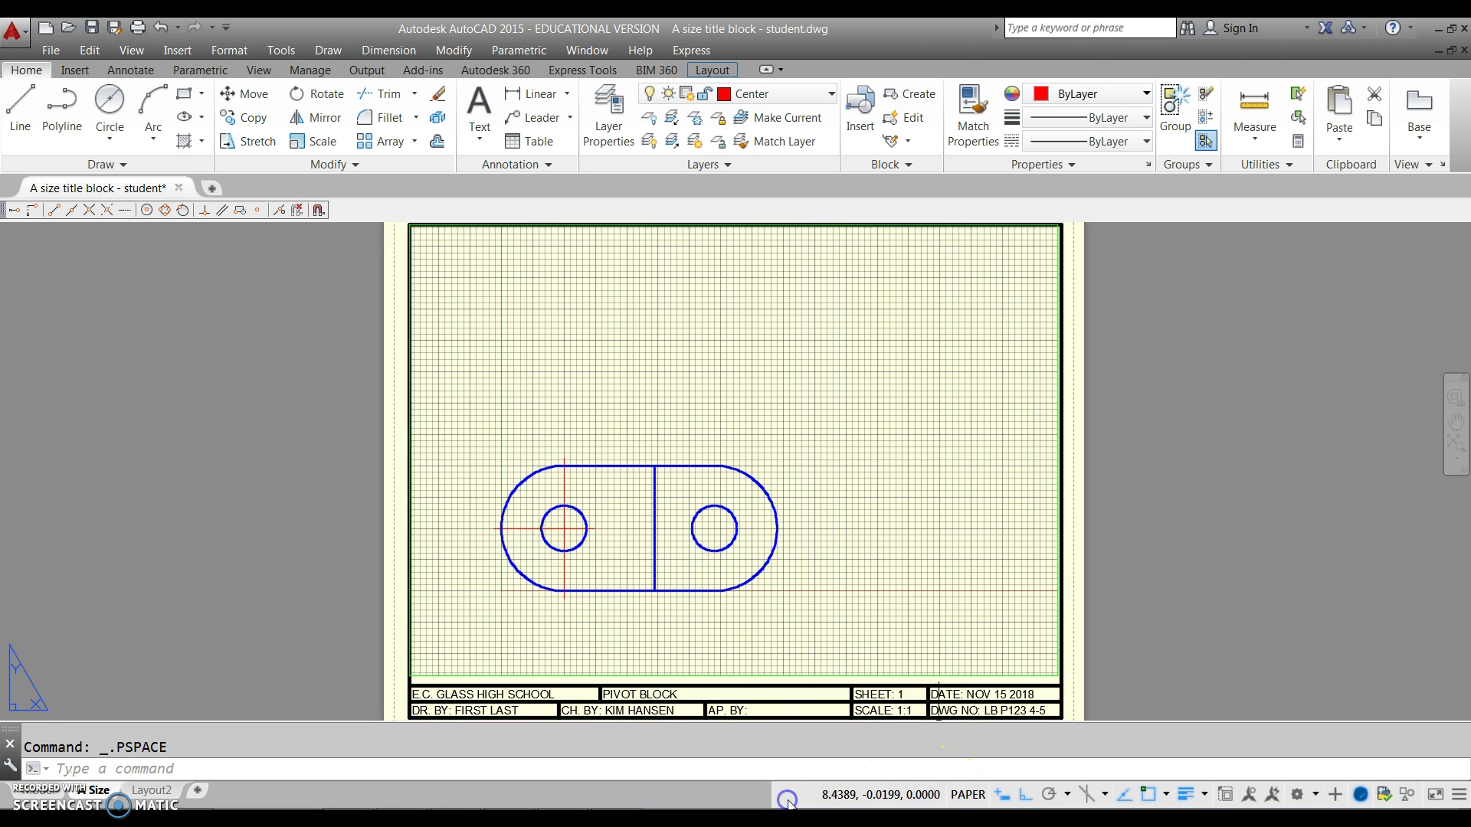
{"action": "left_click", "coordinate": [969, 796]}
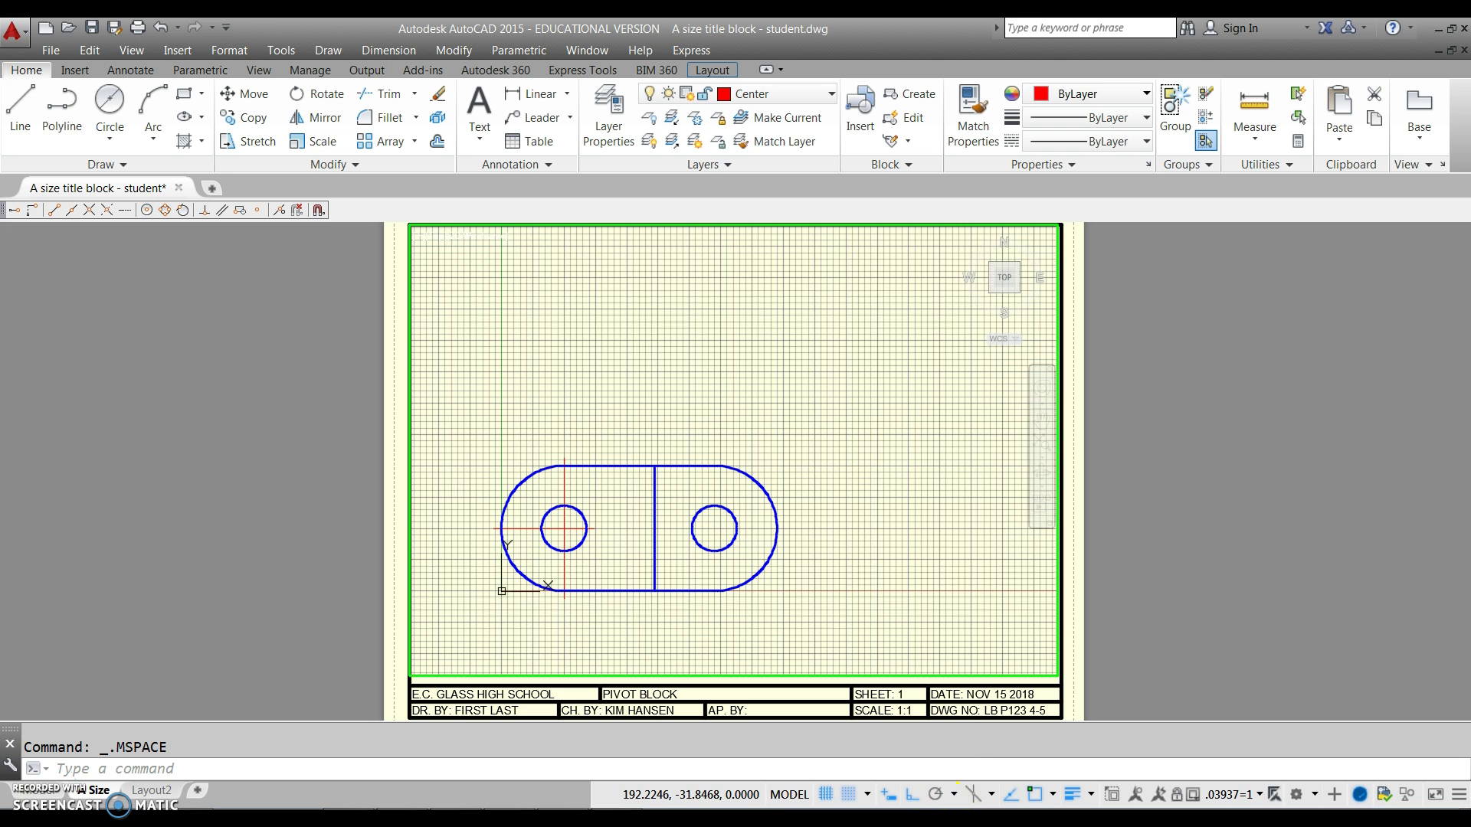
Switch the layout to paper space and add the multiline text METRIC in the empty area above the sheet and scale fields.
{"action": "double_click", "coordinate": [693, 680]}
{"action": "scroll", "coordinate": [653, 694], "scroll_direction": "up", "scroll_amount": 5}
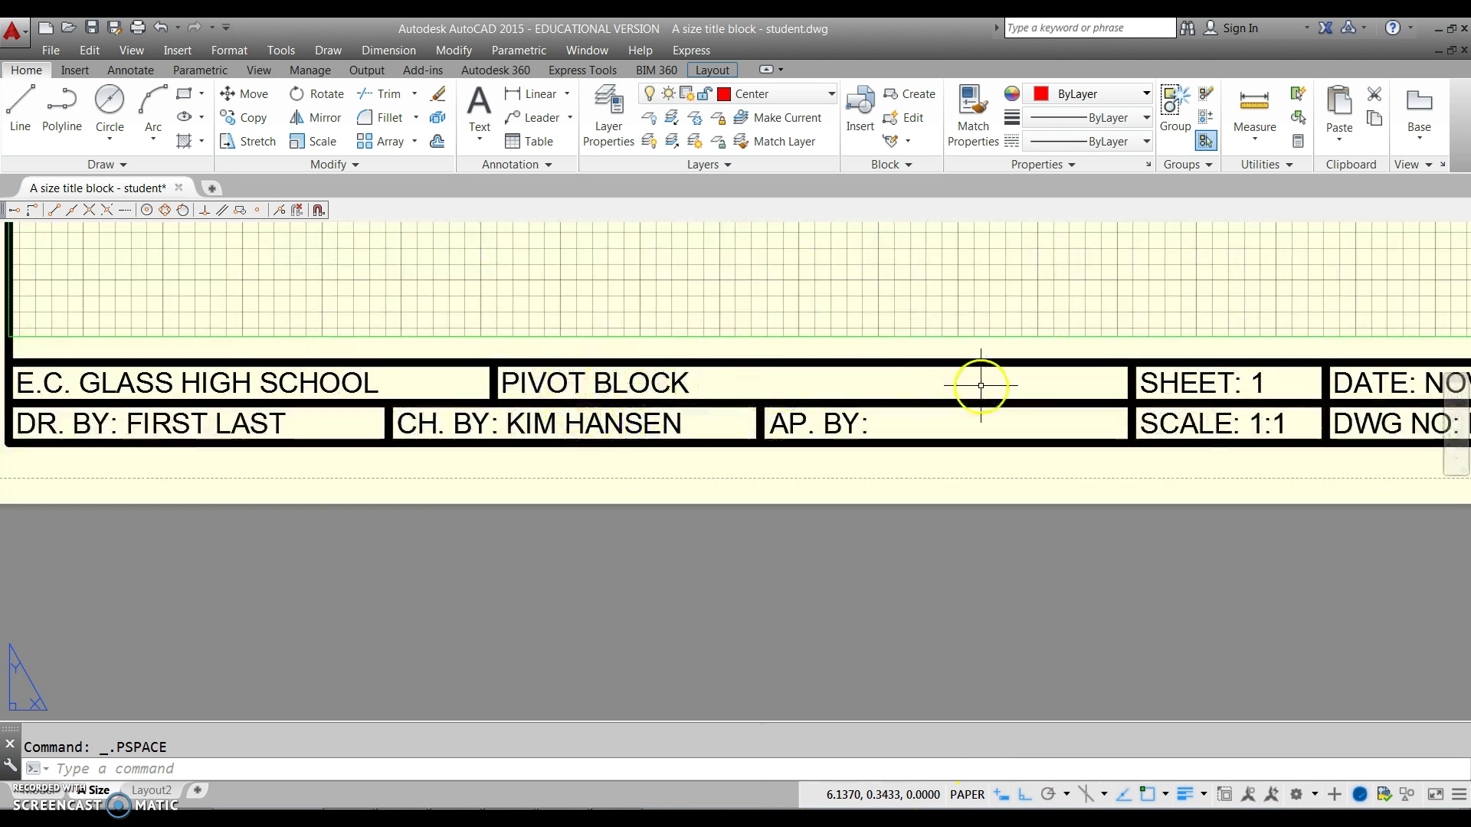
{"action": "middle_click_drag", "start_coordinate": [979, 381], "coordinate": [496, 410]}
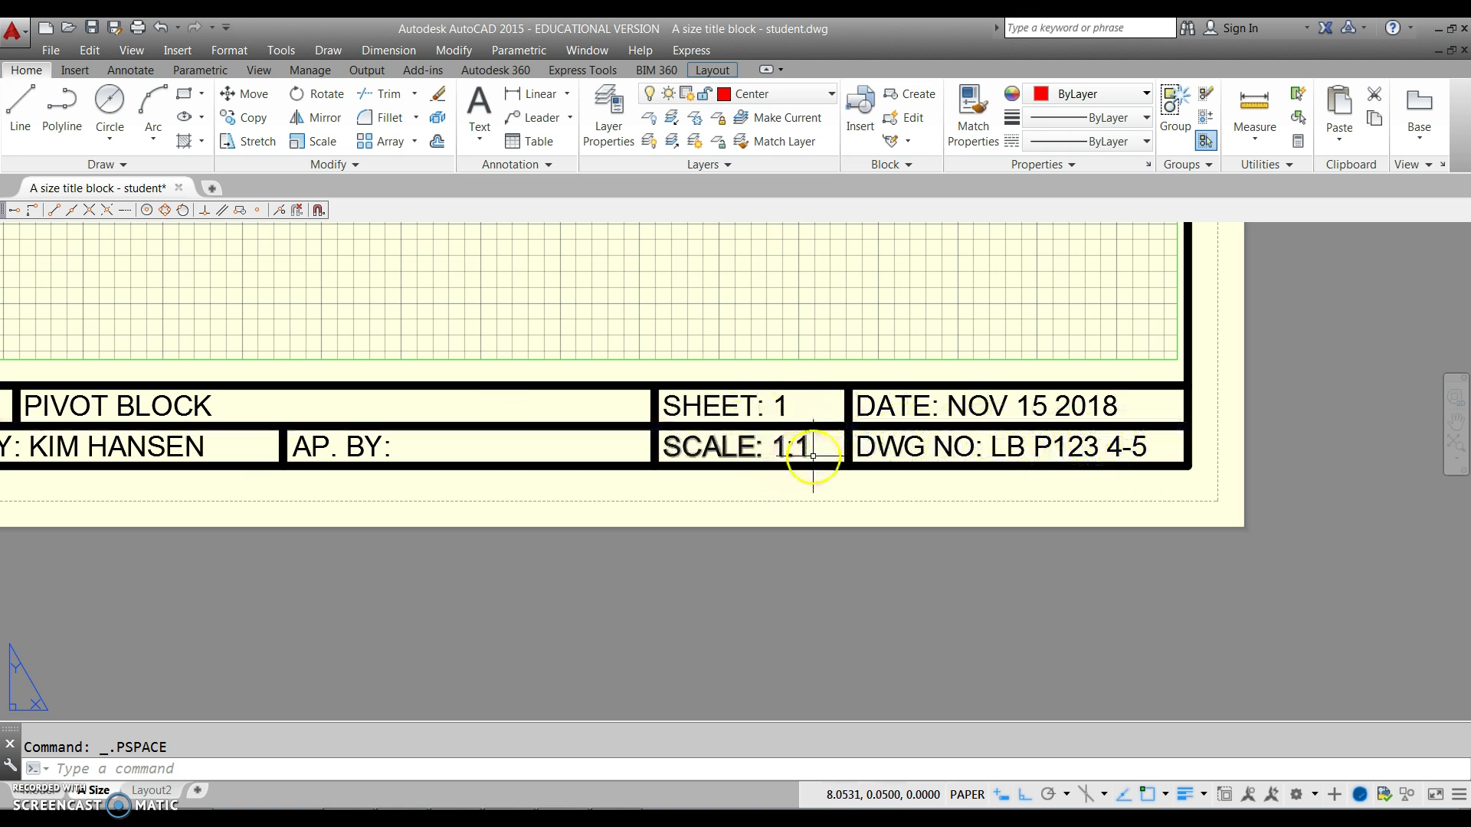
{"action": "middle_click_drag", "start_coordinate": [787, 365], "coordinate": [782, 569]}
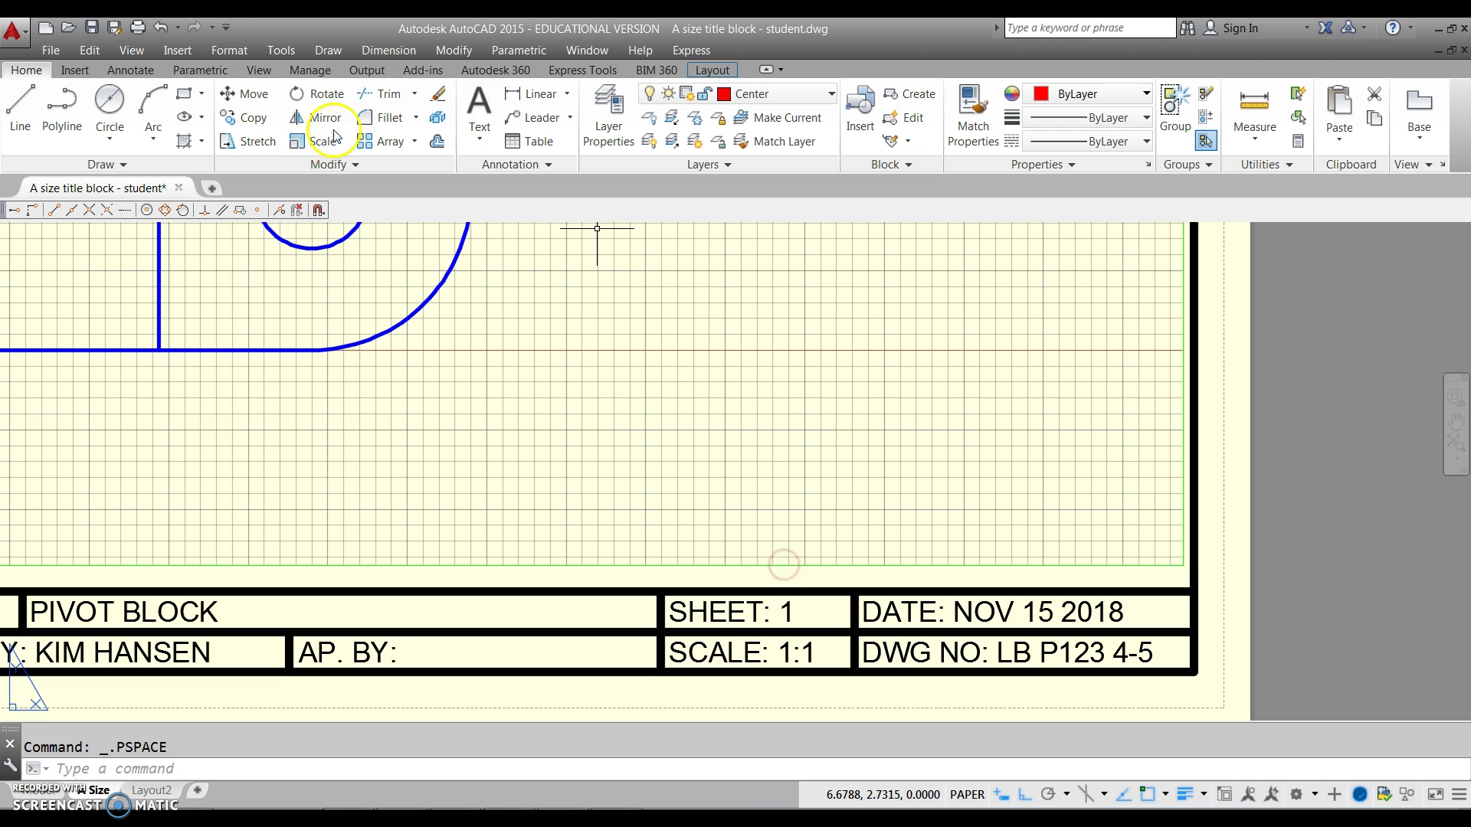
{"action": "left_click", "coordinate": [467, 109]}
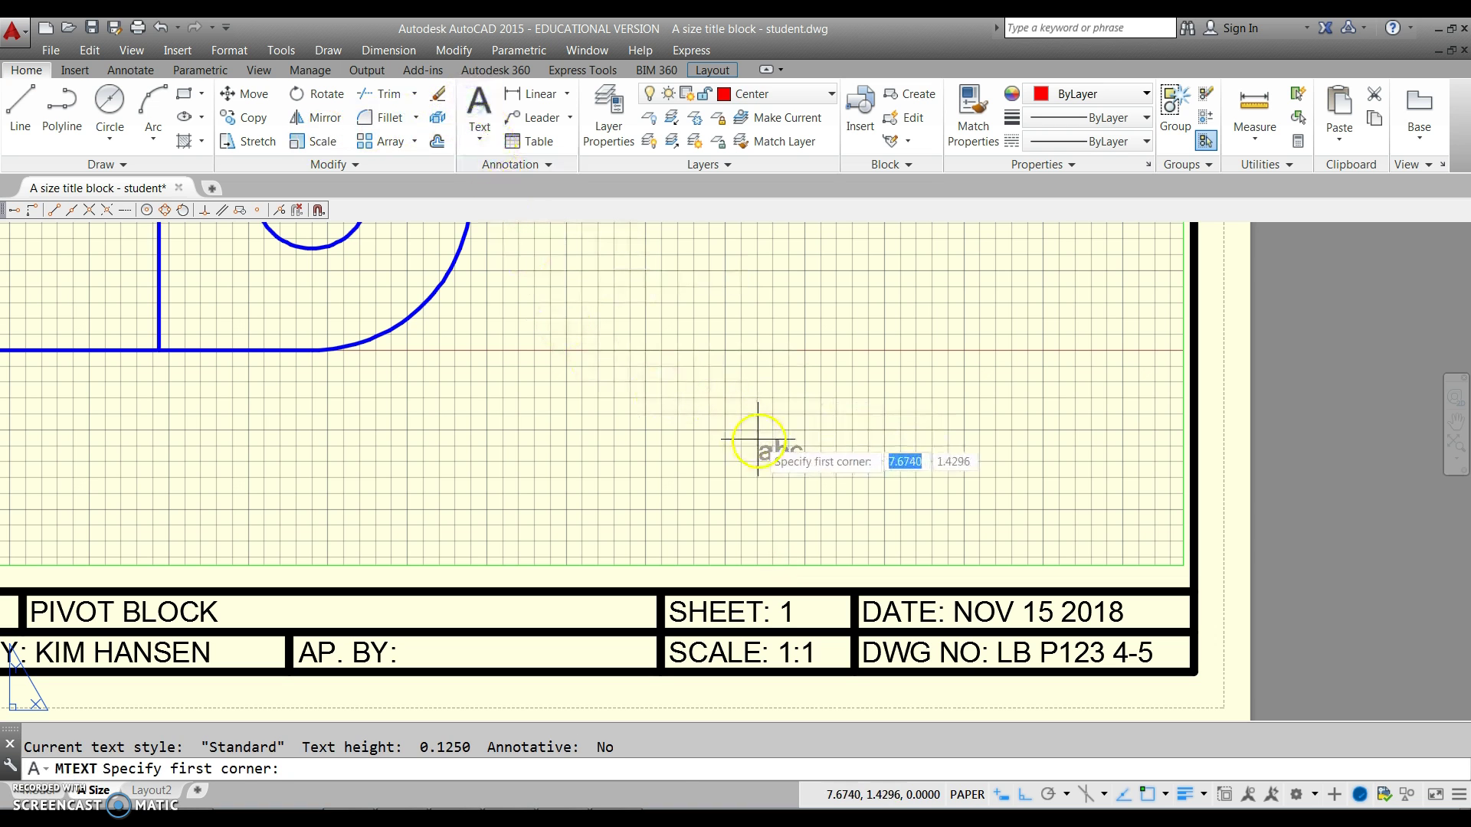
{"action": "left_click", "coordinate": [728, 428]}
{"action": "left_click", "coordinate": [1030, 502]}
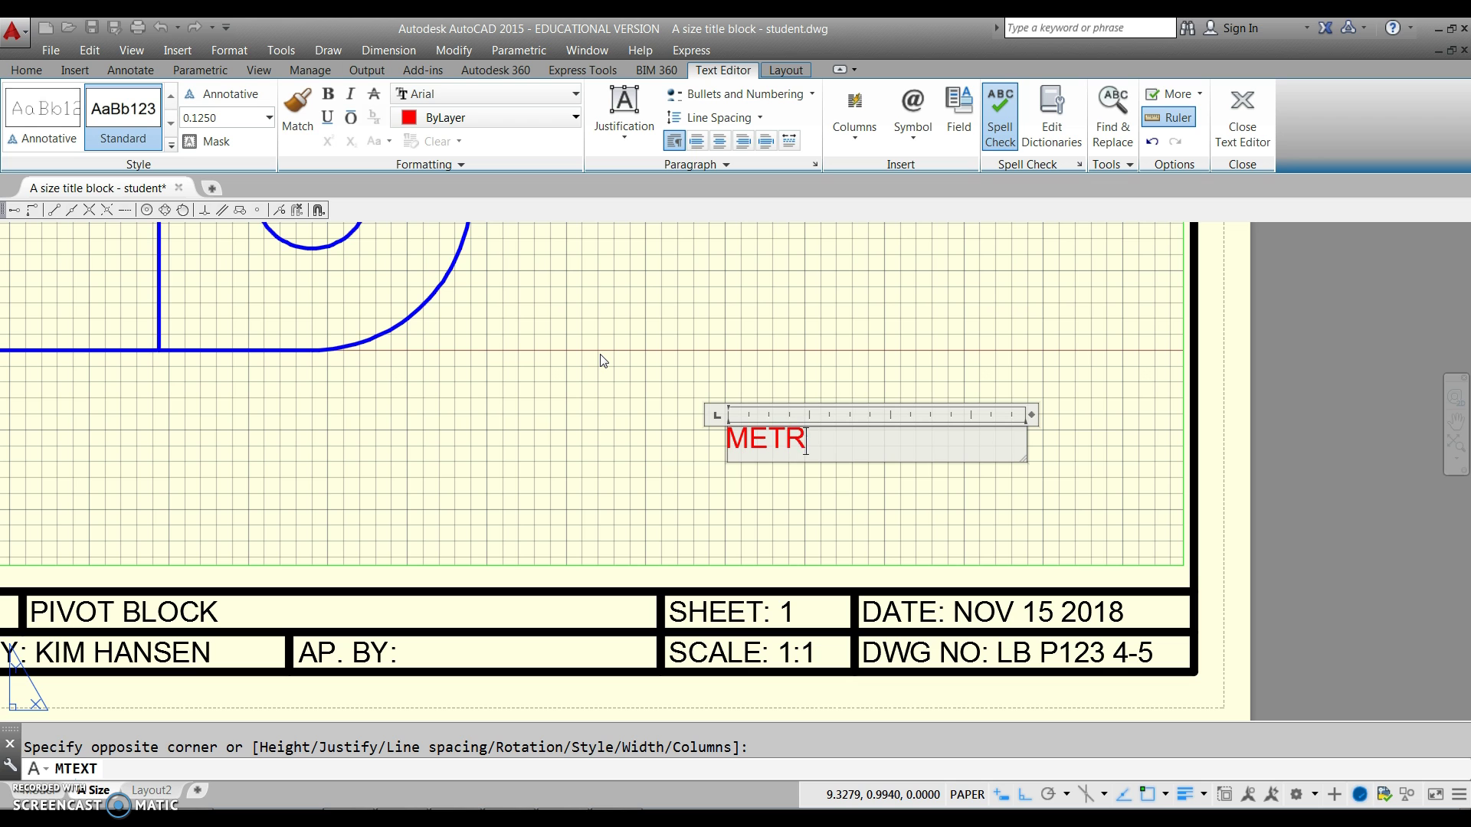
{"action": "left_click", "coordinate": [841, 343]}
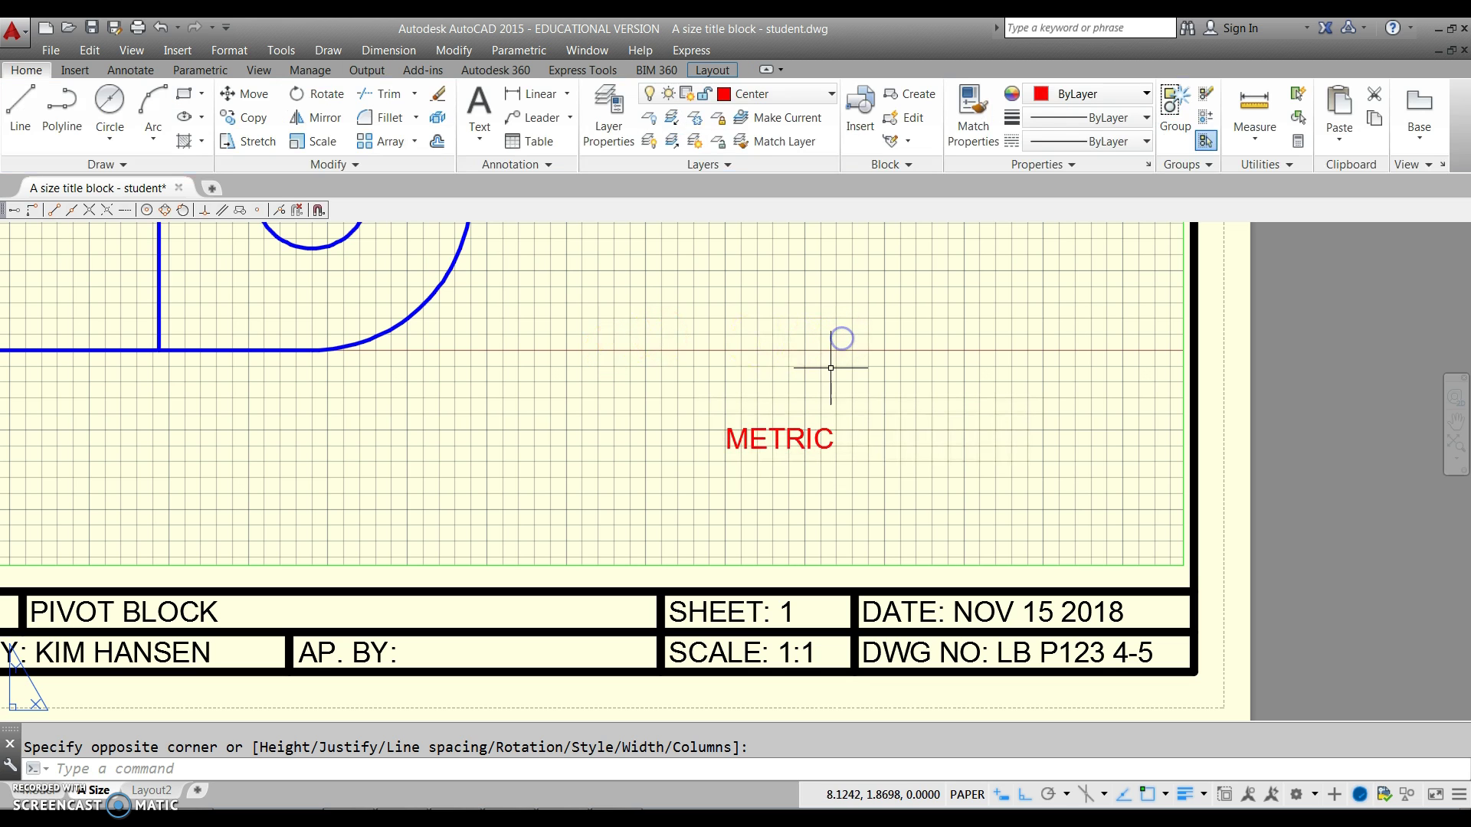
Assign the METRIC text to the Title block lettering layer.
{"action": "left_click", "coordinate": [794, 438]}
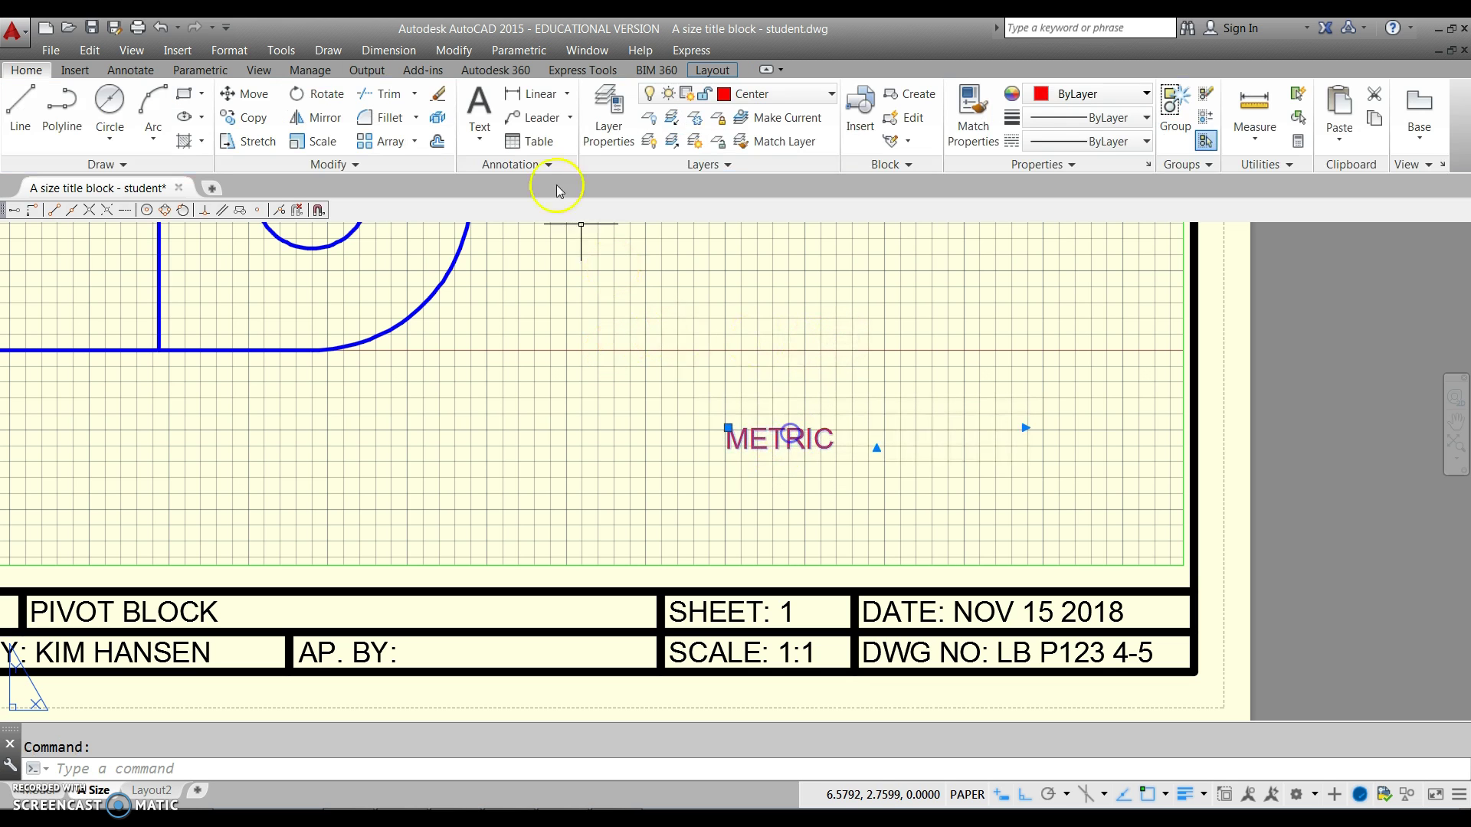
{"action": "left_click", "coordinate": [755, 93]}
{"action": "left_click", "coordinate": [783, 254]}
{"action": "key", "text": "Escape"}
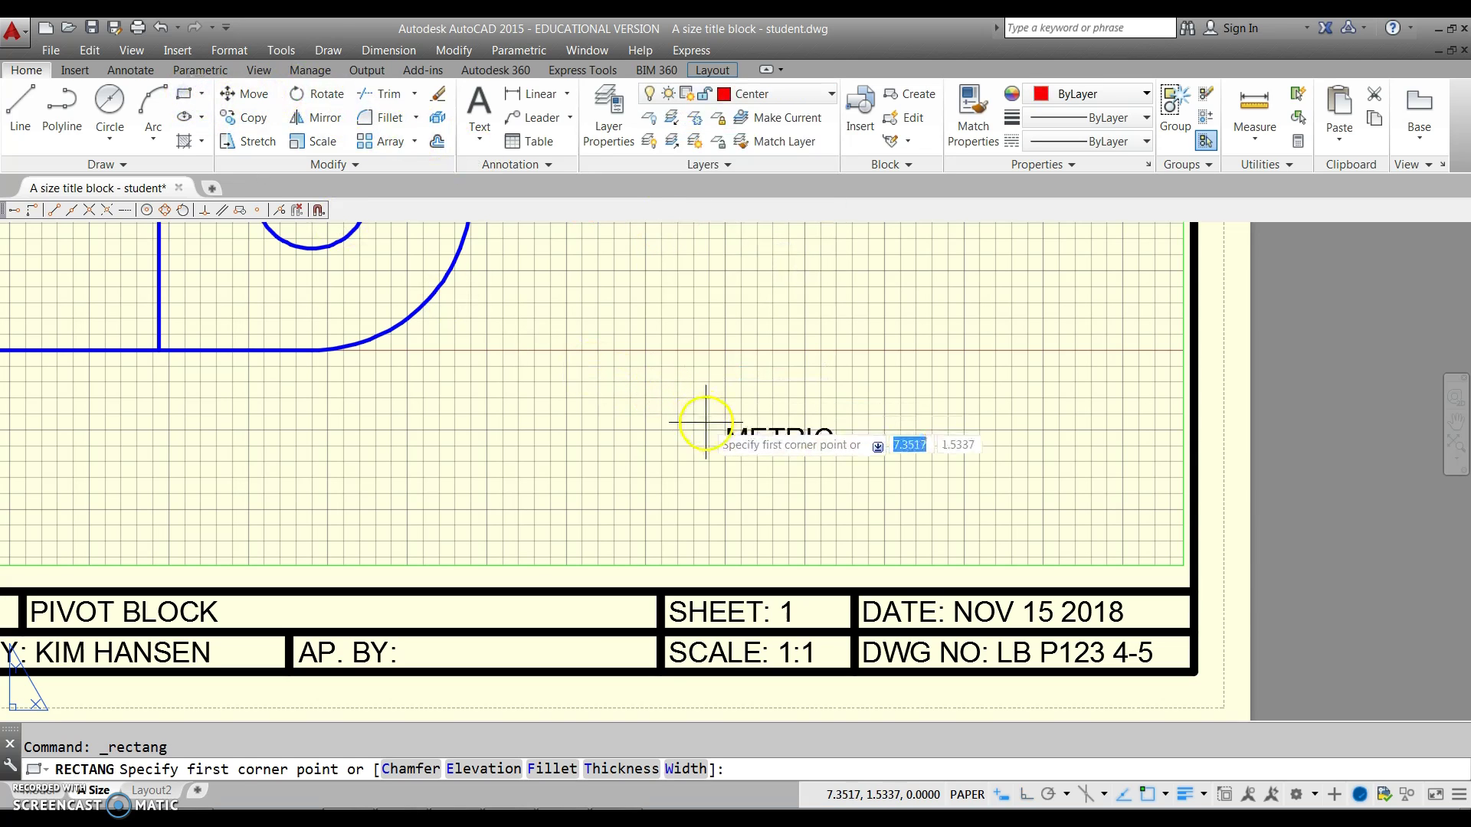
Make Title block lettering the current layer and draw a rectangle about 0.80 by 0.26 around the METRIC text.
{"action": "key", "text": "Escape"}
{"action": "left_click", "coordinate": [818, 93]}
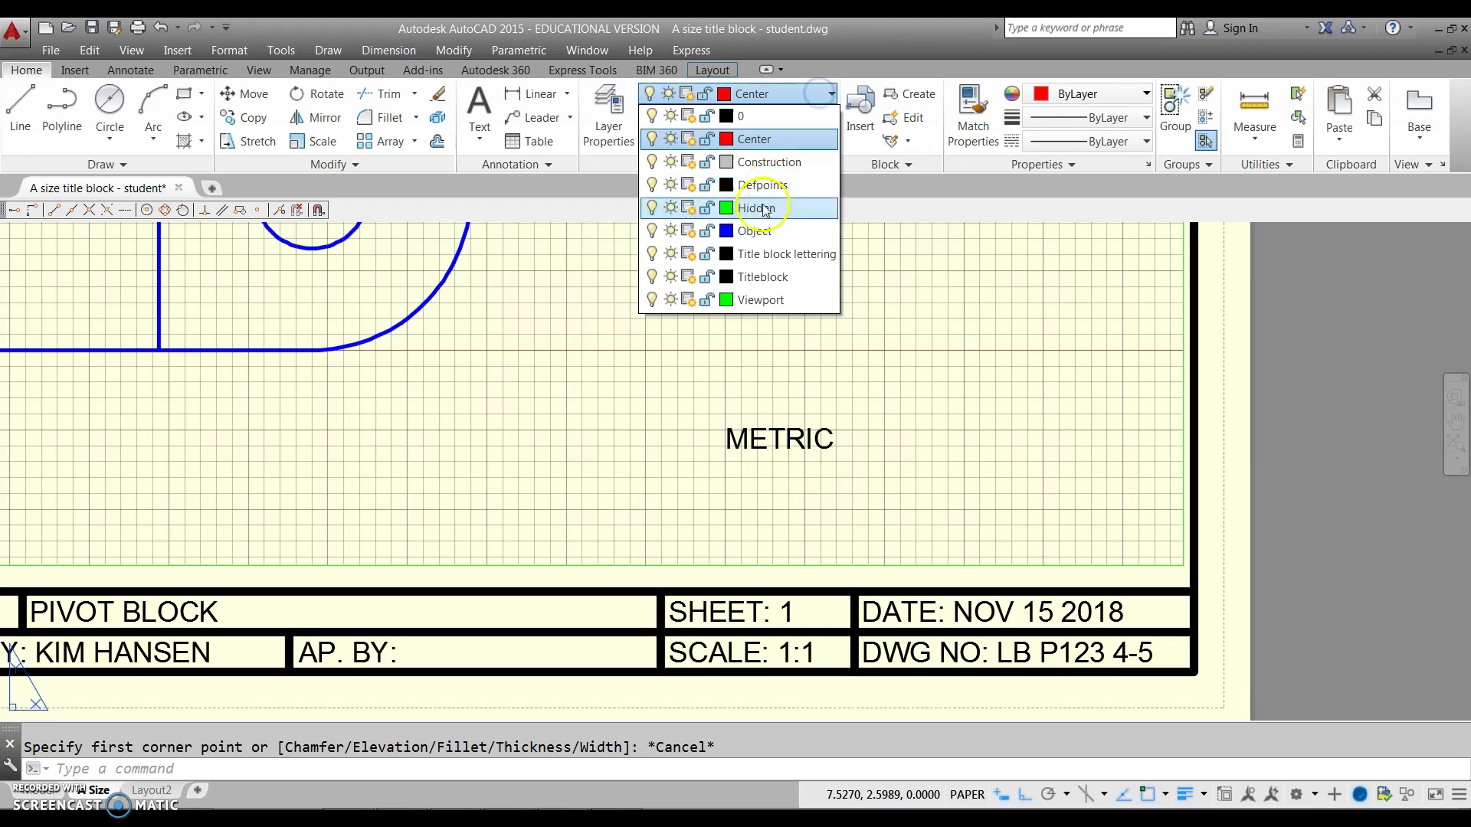
{"action": "left_click", "coordinate": [771, 263]}
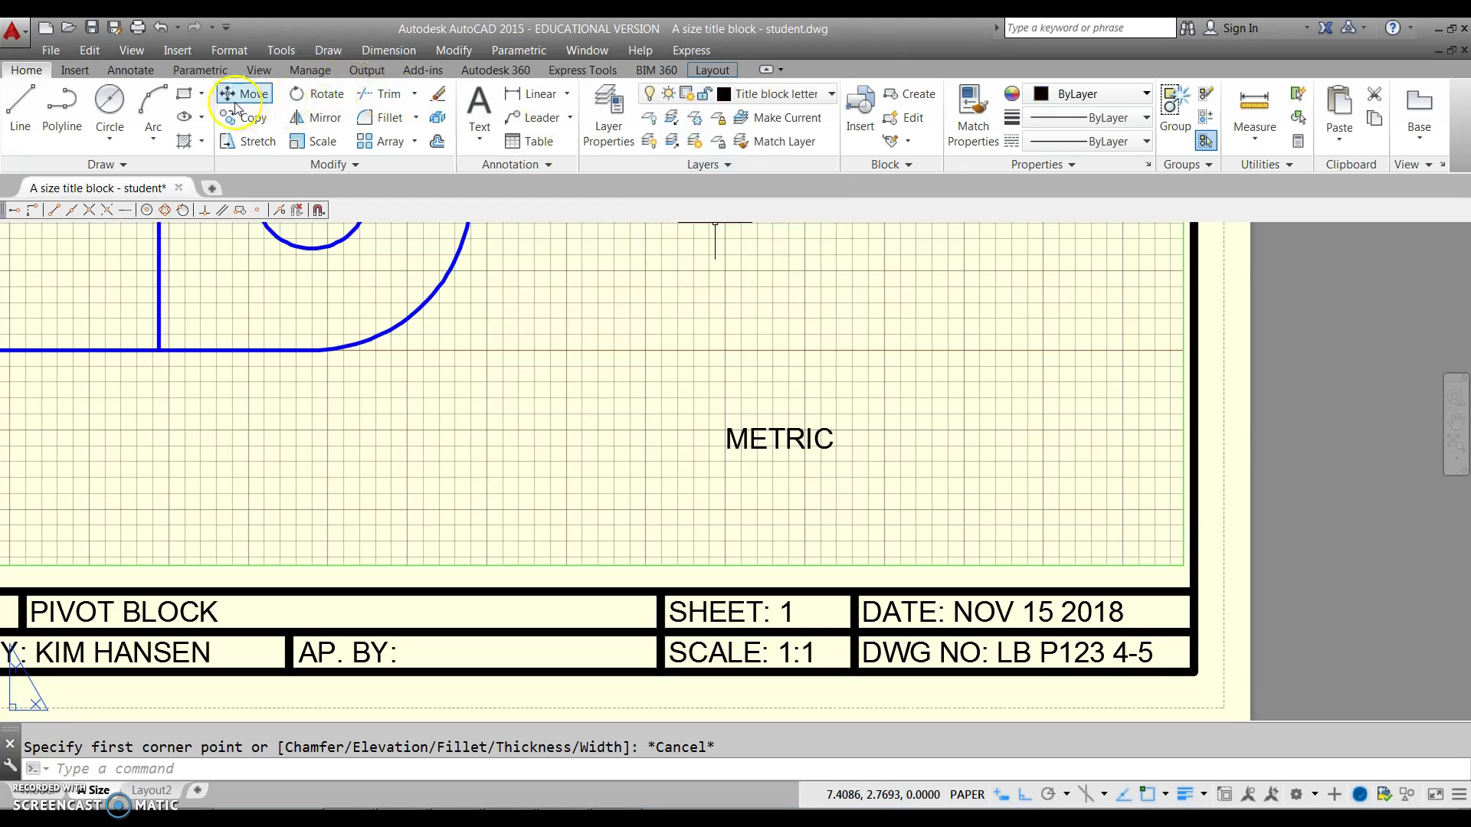
{"action": "left_click", "coordinate": [184, 93]}
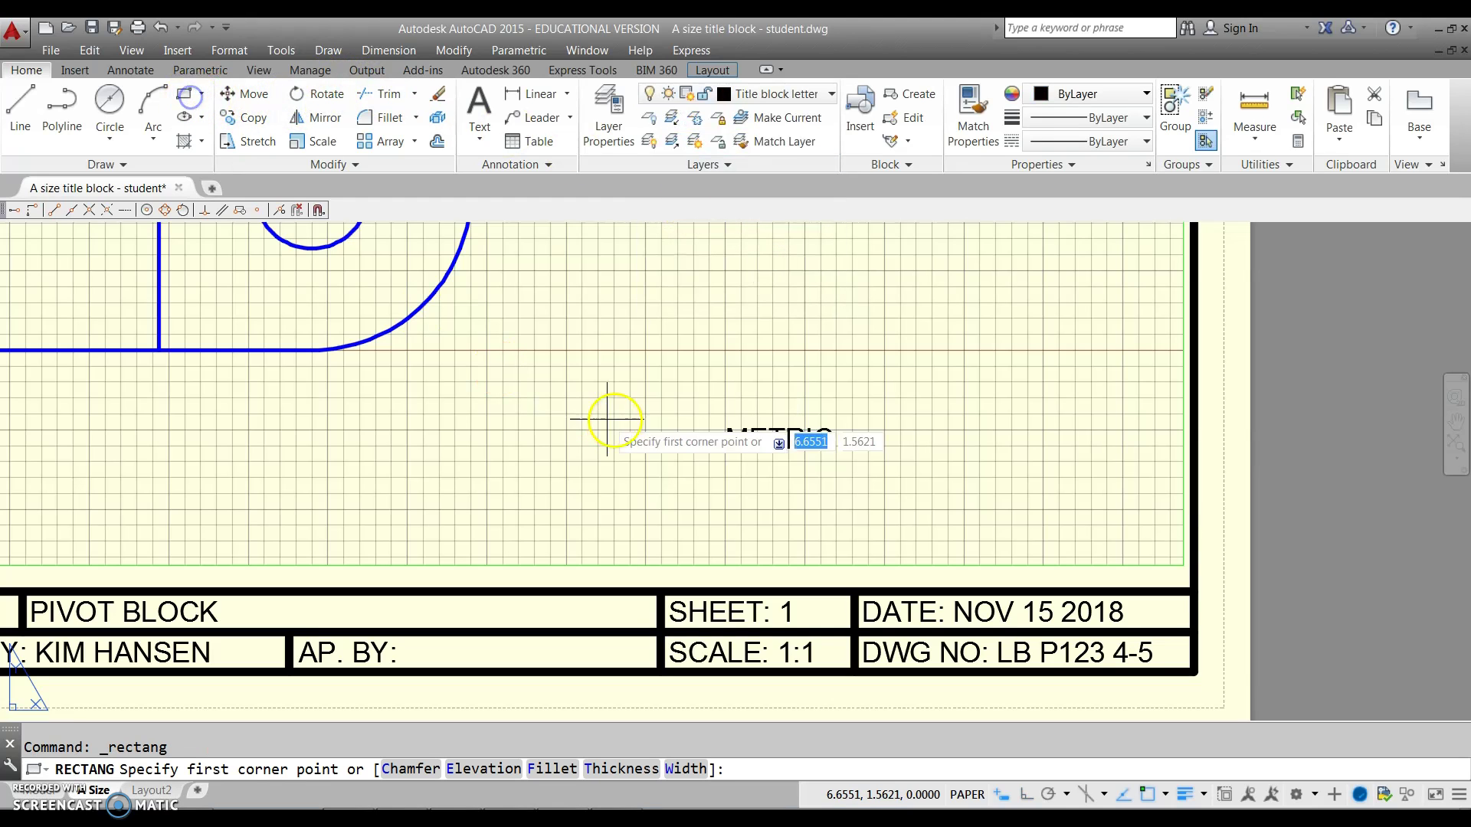
{"action": "left_click", "coordinate": [714, 421]}
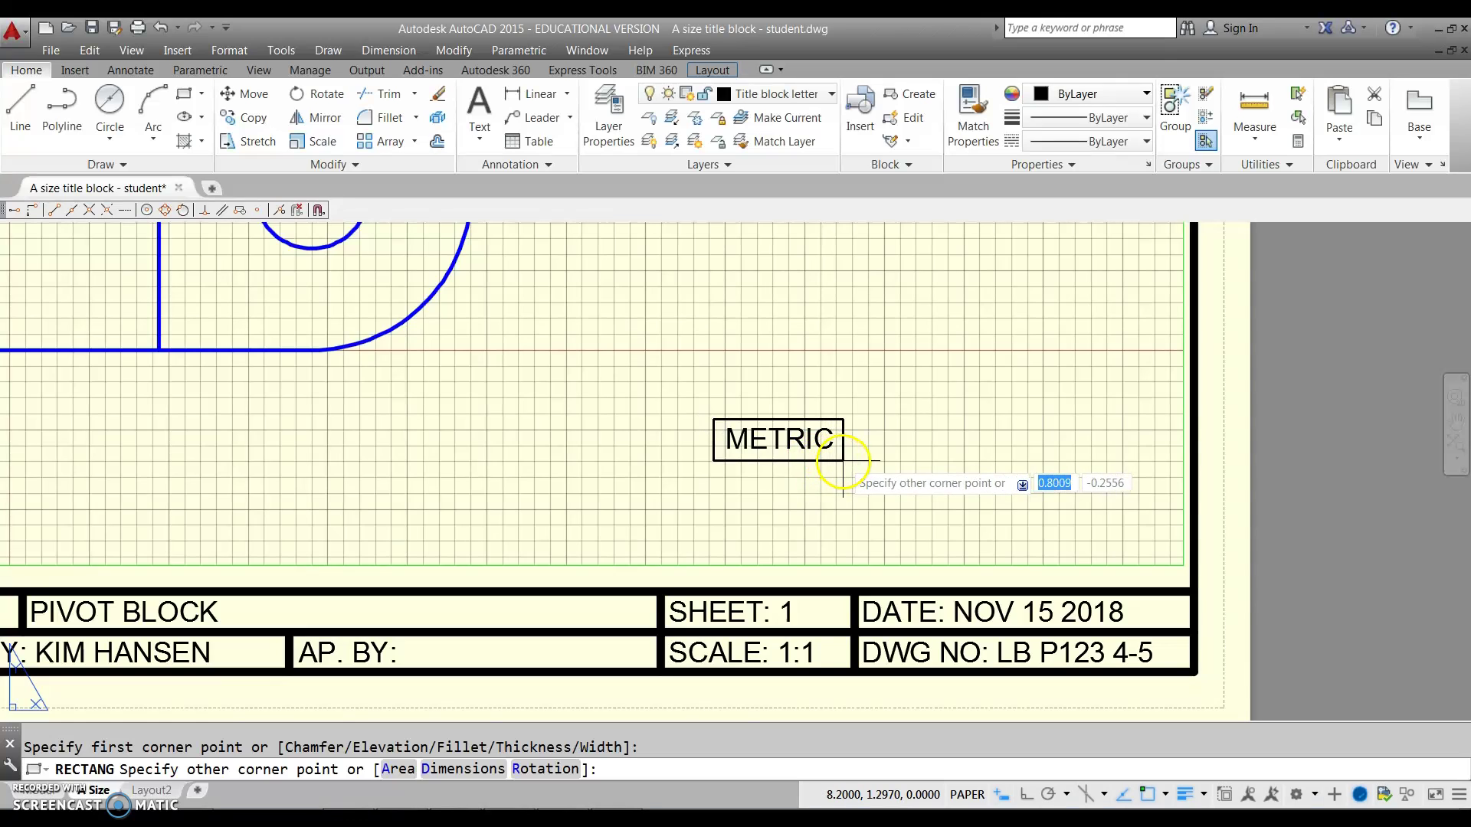
{"action": "left_click", "coordinate": [843, 461]}
{"action": "key", "text": "Escape"}
Move the METRIC text and its rectangle, with Ortho off, to just above the title block's sheet number field.
{"action": "type", "text": "m"}
{"action": "key", "text": "Return"}
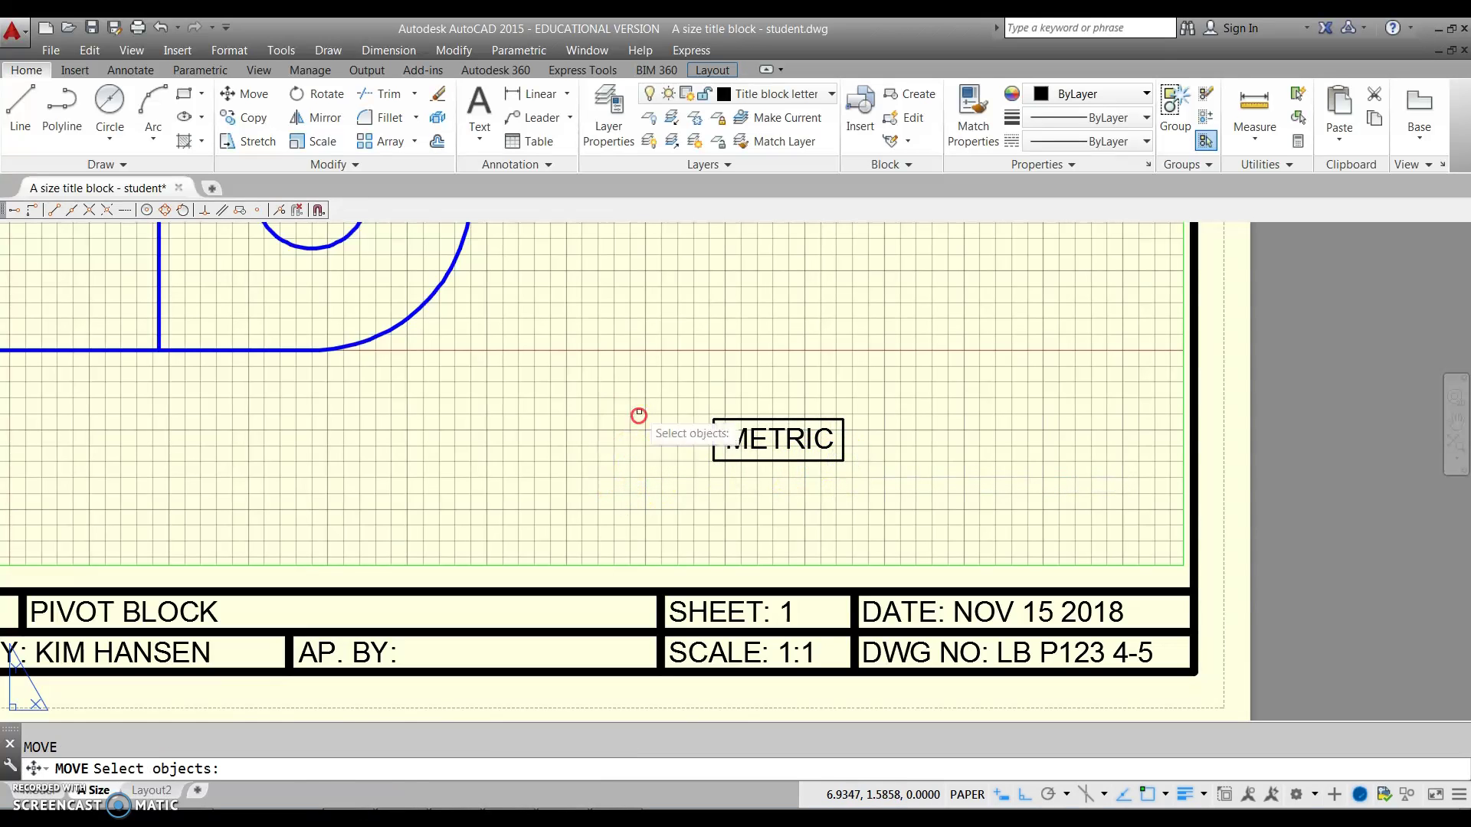
{"action": "left_click", "coordinate": [636, 391]}
{"action": "left_click", "coordinate": [863, 482]}
{"action": "key", "text": "Return"}
{"action": "left_click", "coordinate": [869, 486]}
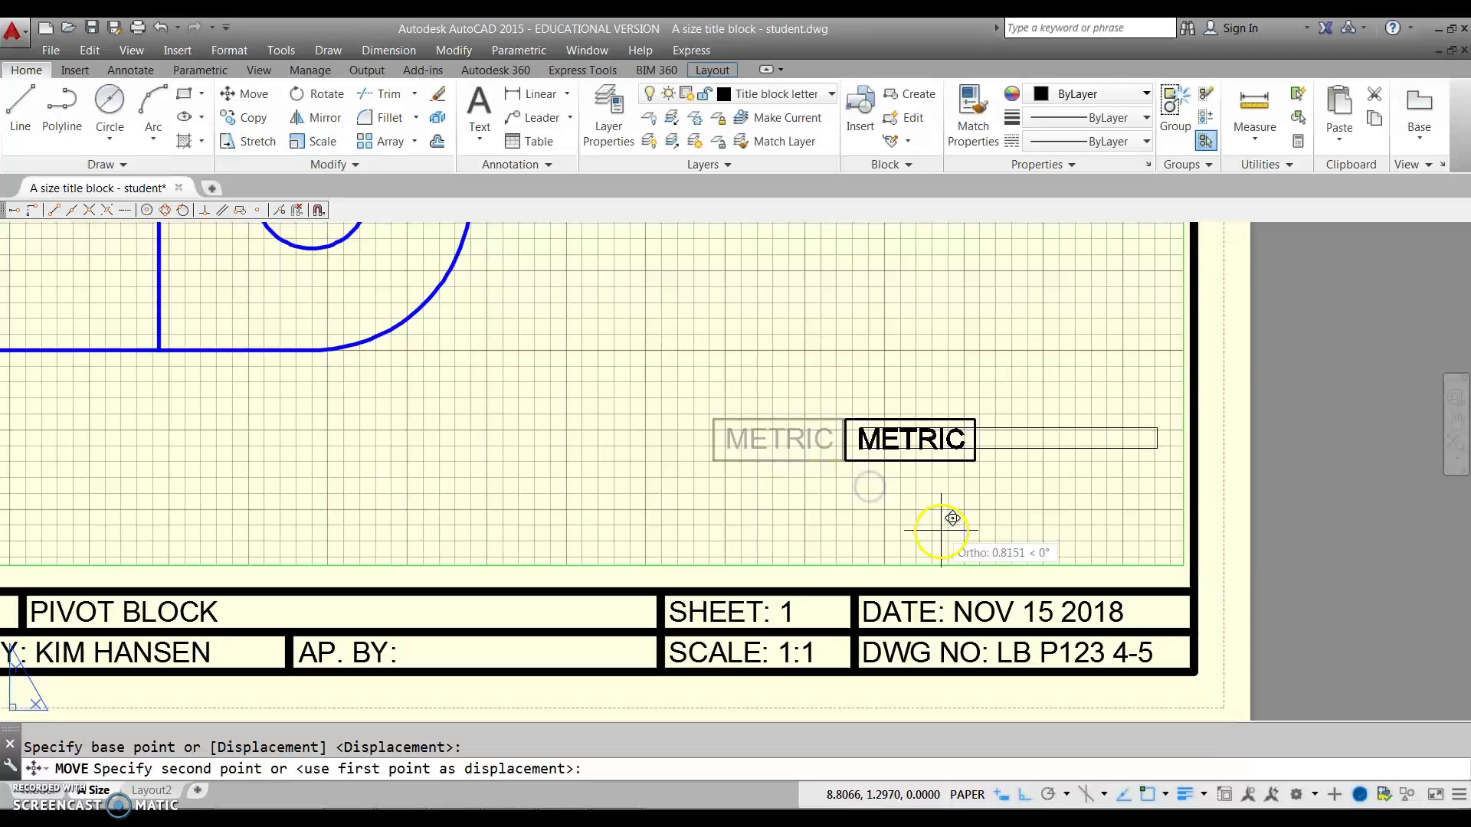
{"action": "key", "text": "F8"}
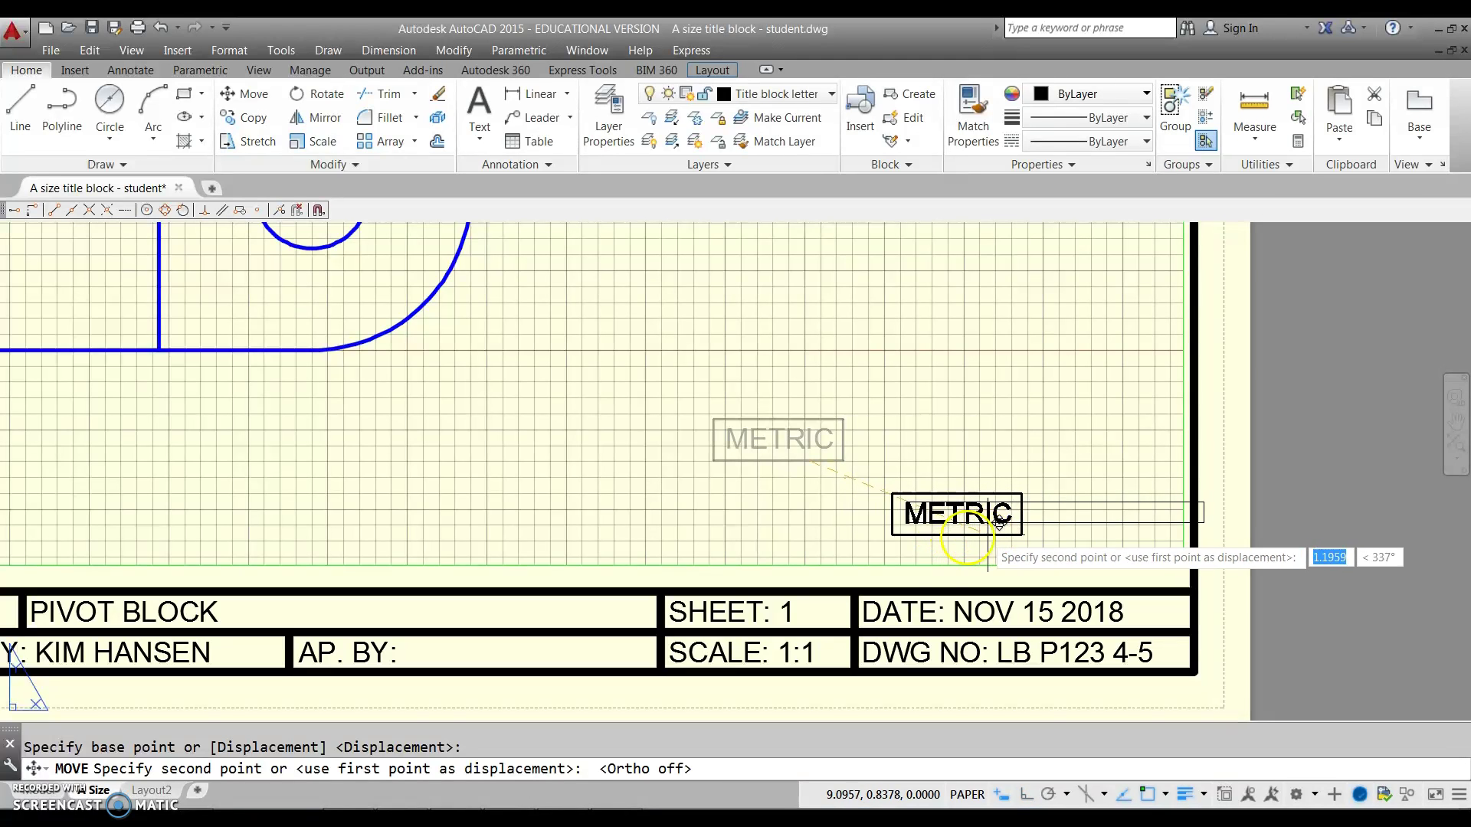
{"action": "left_click", "coordinate": [792, 539]}
{"action": "key", "text": "Escape"}
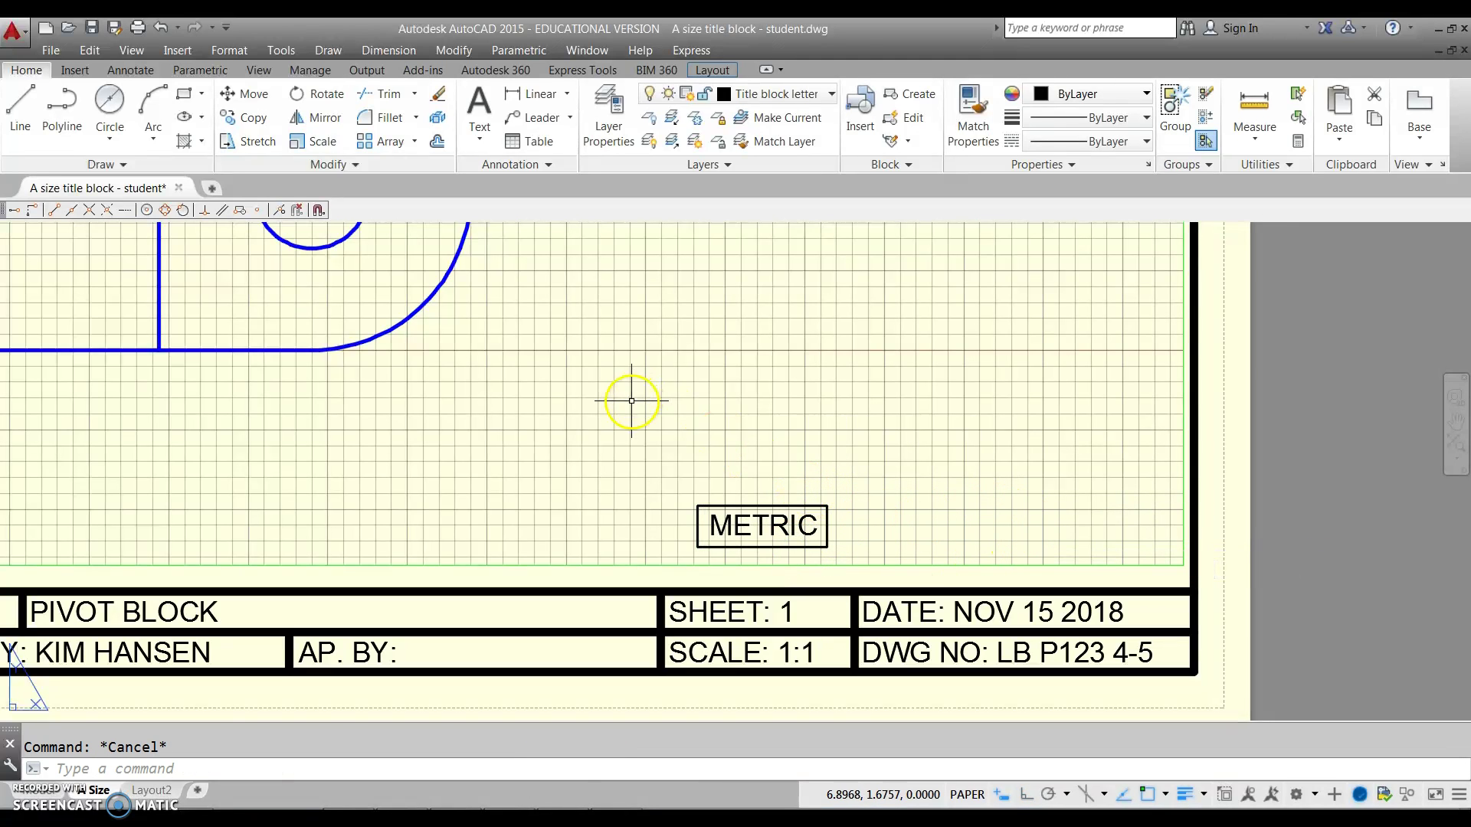
{"action": "scroll", "coordinate": [631, 401], "scroll_direction": "down", "scroll_amount": 5}
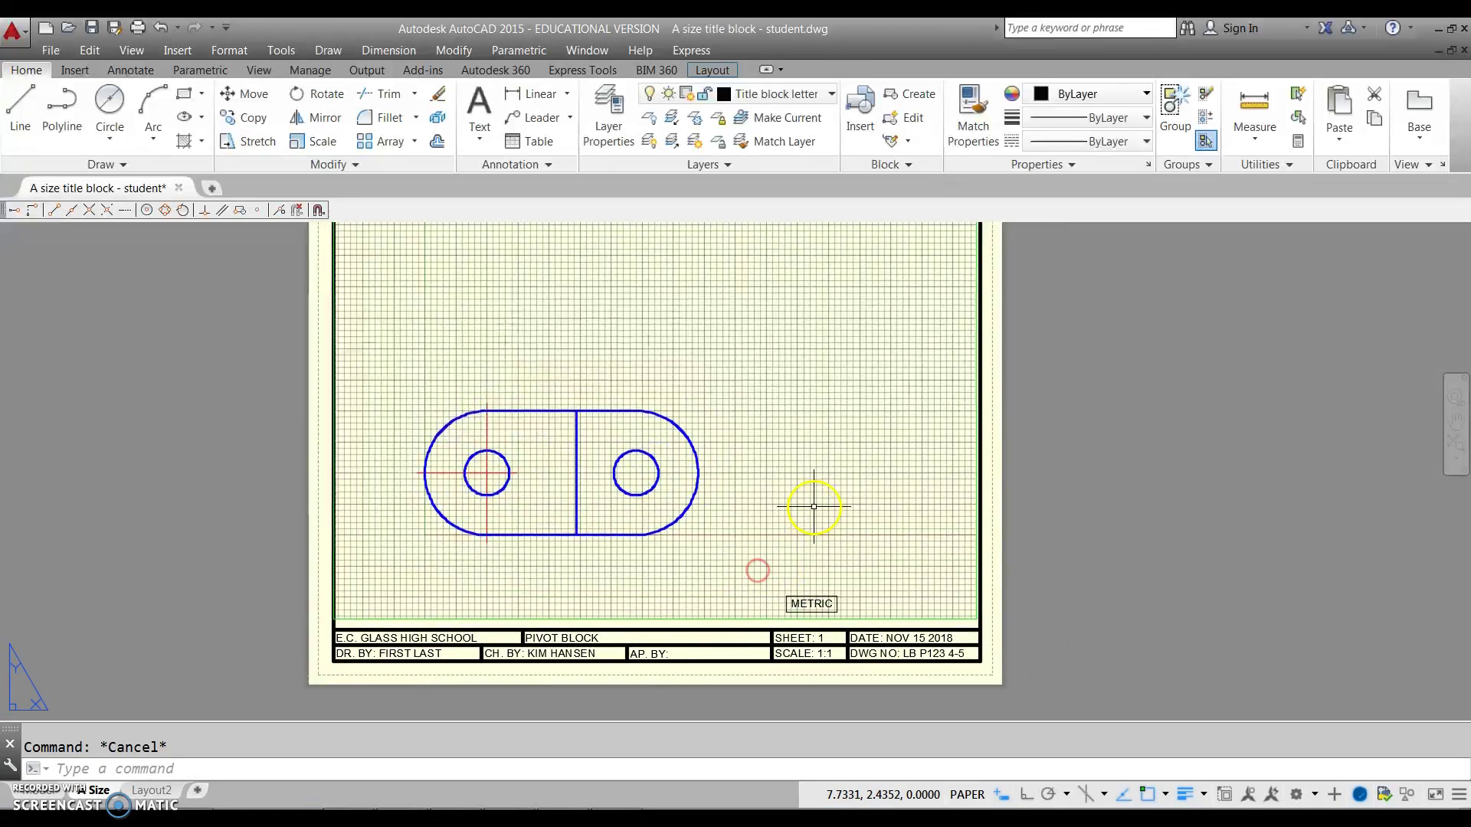
{"action": "middle_click_drag", "start_coordinate": [814, 507], "coordinate": [787, 516]}
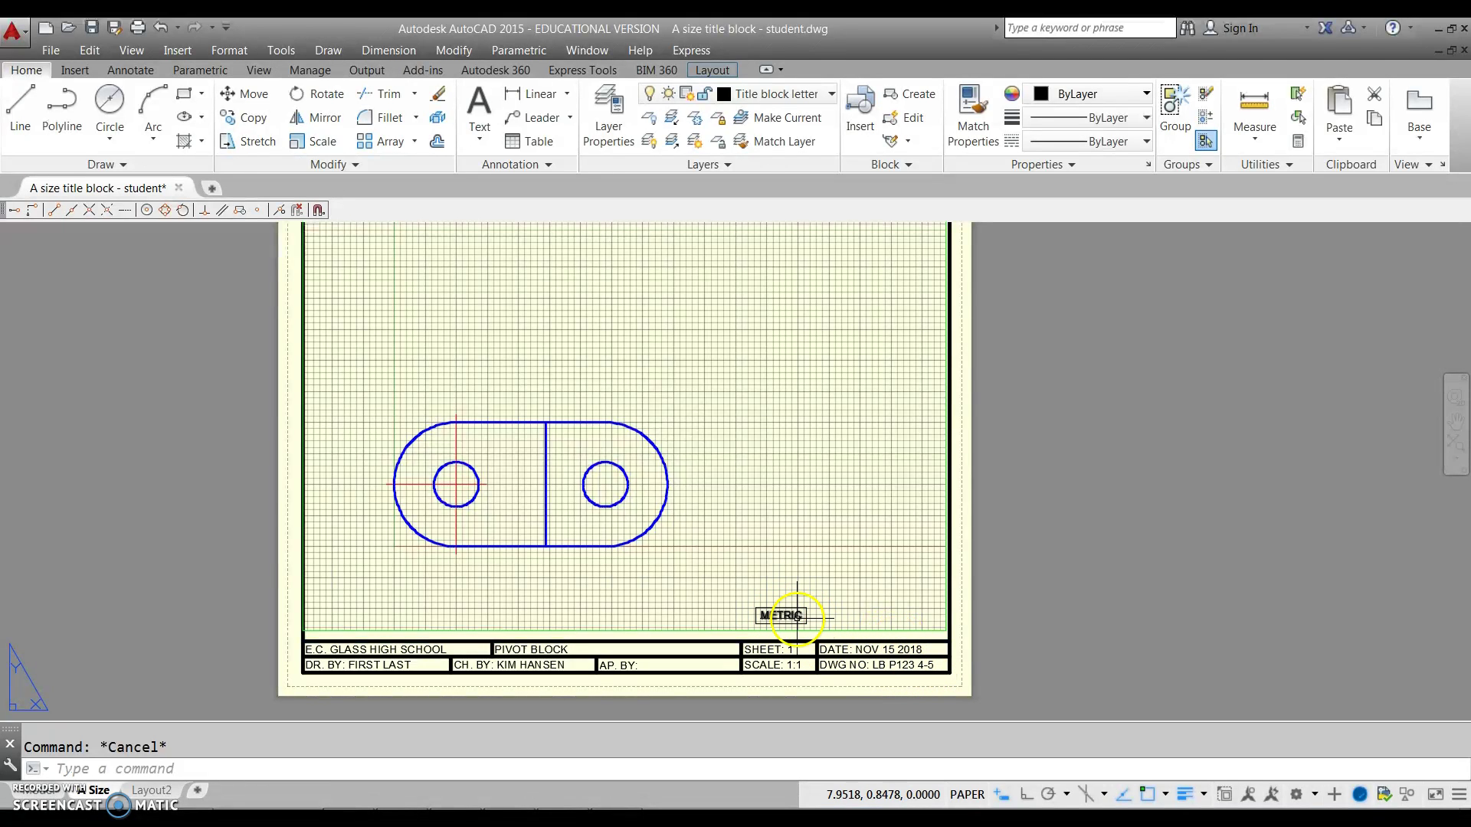
{"action": "middle_click_drag", "start_coordinate": [788, 614], "coordinate": [711, 622]}
{"action": "middle_click_drag", "start_coordinate": [636, 540], "coordinate": [569, 572]}
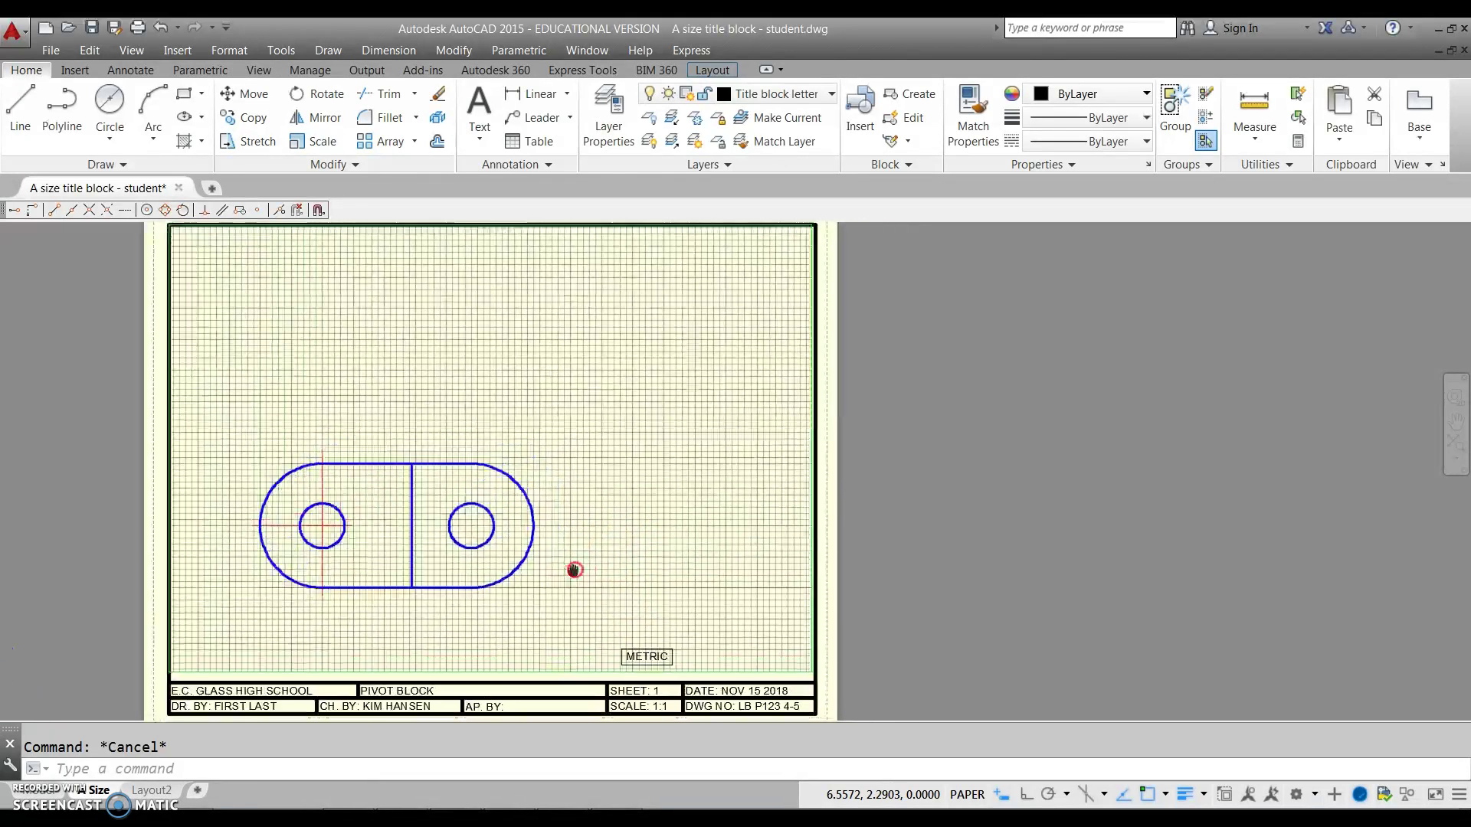